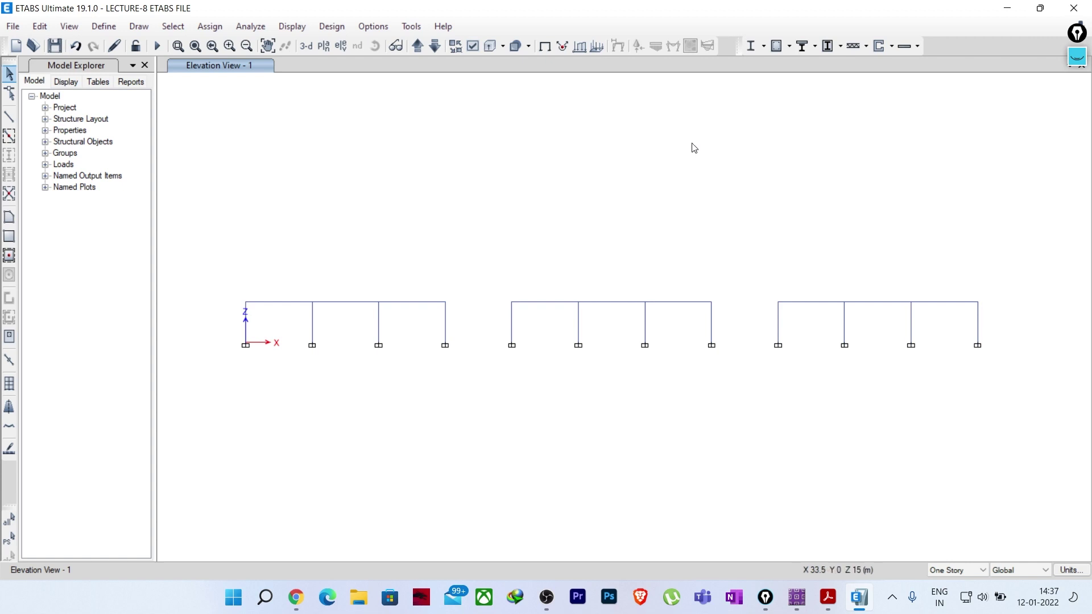
# - Switch to Acrobat Reader and examine clause 22.4.1, Arrangement of Imposed Load, in the IS 456 : 2000 document
pyautogui.click(829, 602)
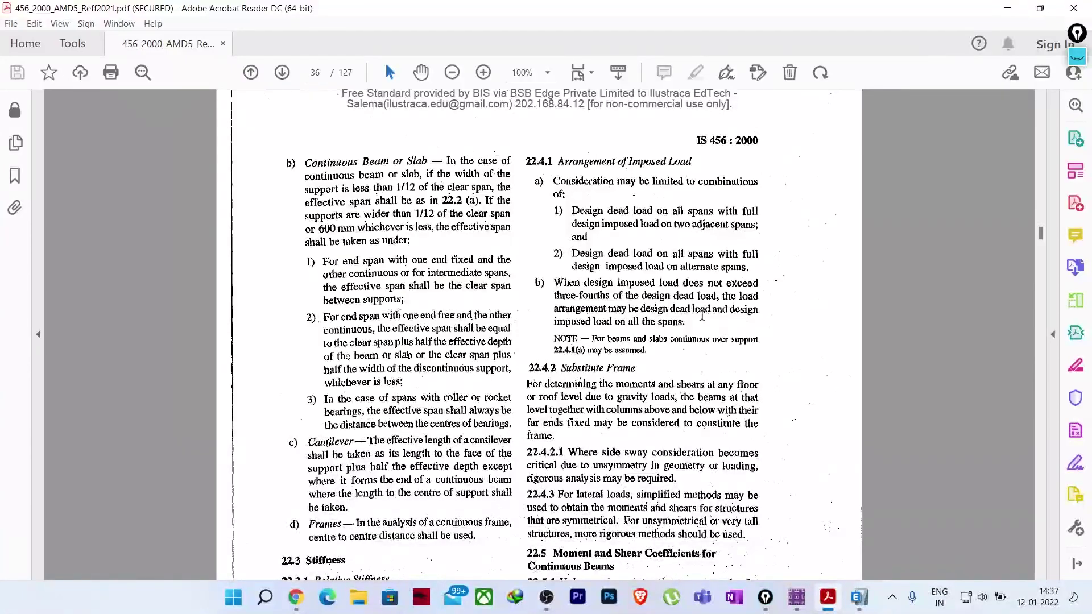
pyautogui.scroll(1, 710, 327)
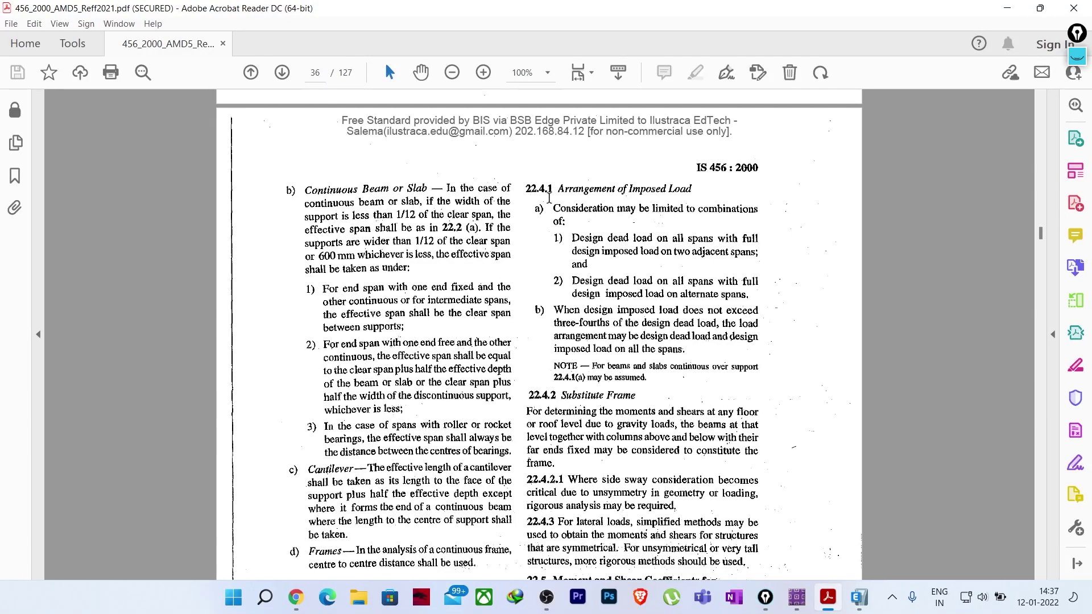
pyautogui.scroll(-14, 552, 201)
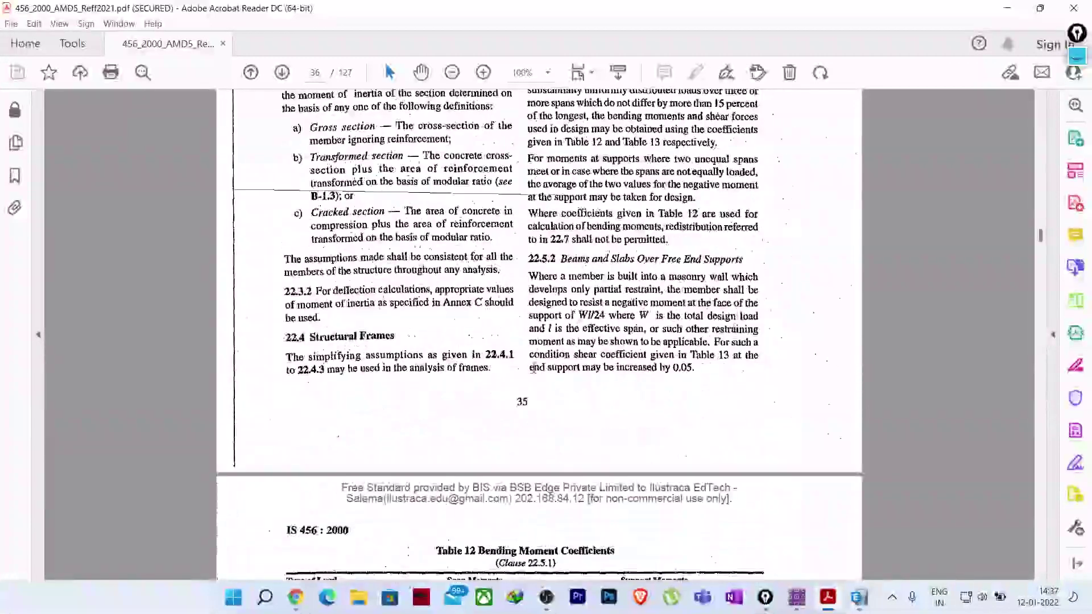
pyautogui.scroll(14, 592, 368)
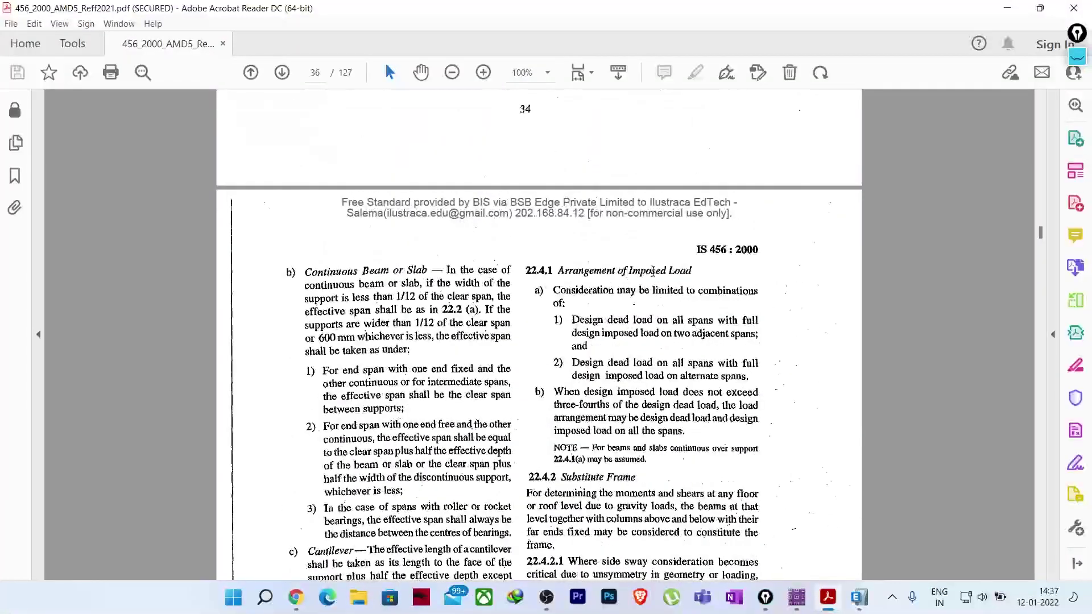
pyautogui.scroll(-1, 650, 266)
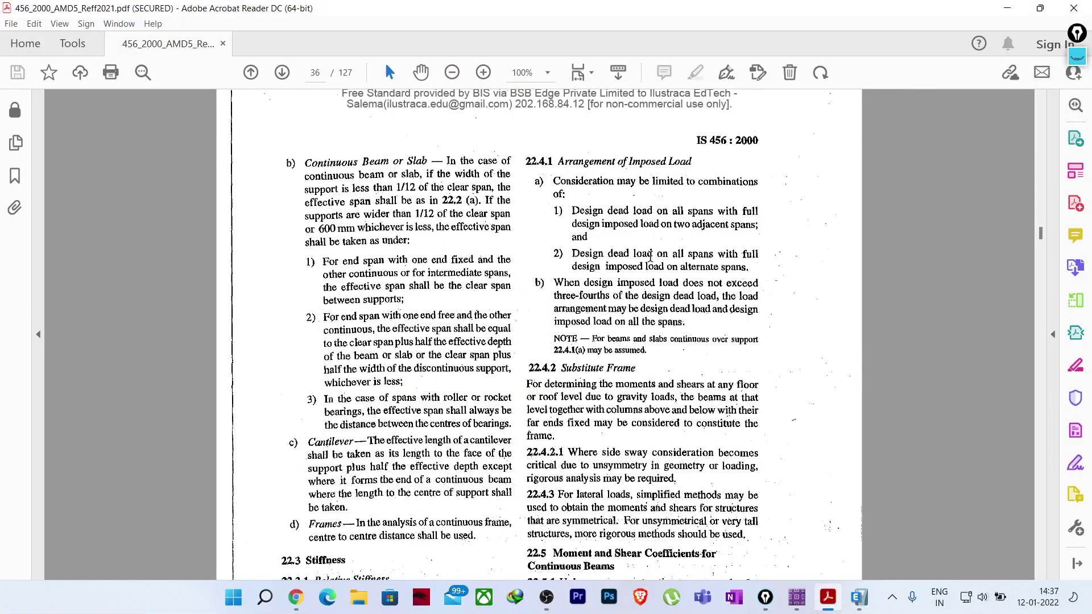
# - Circle "Imposed Load" in the 22.4.1 heading with magenta annotation ink and write "Live Load" above it
pyautogui.click(1076, 55)
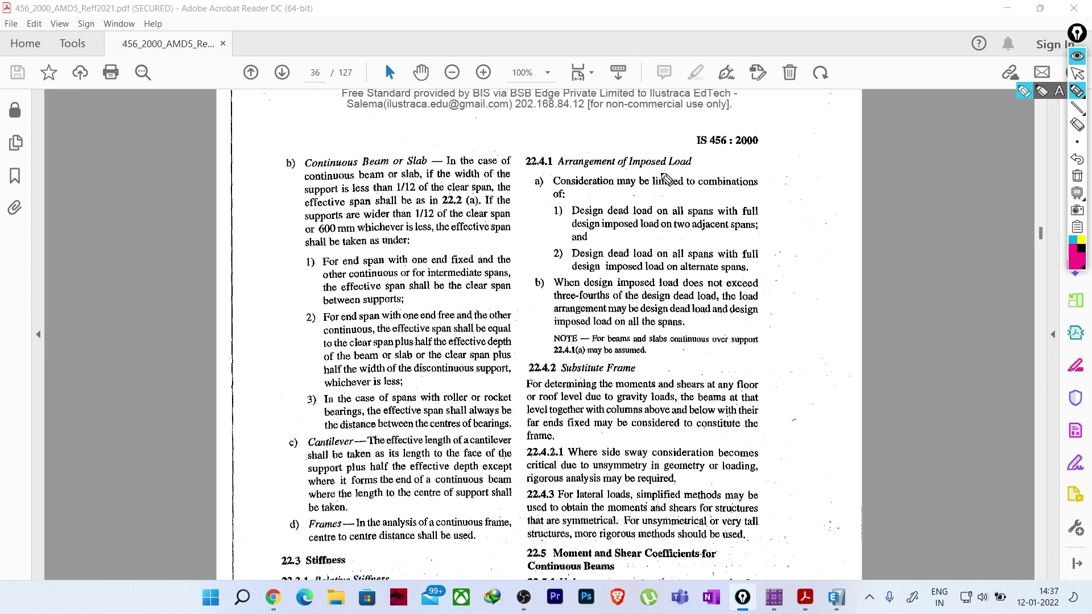
pyautogui.click(1077, 257)
pyautogui.click(1078, 249)
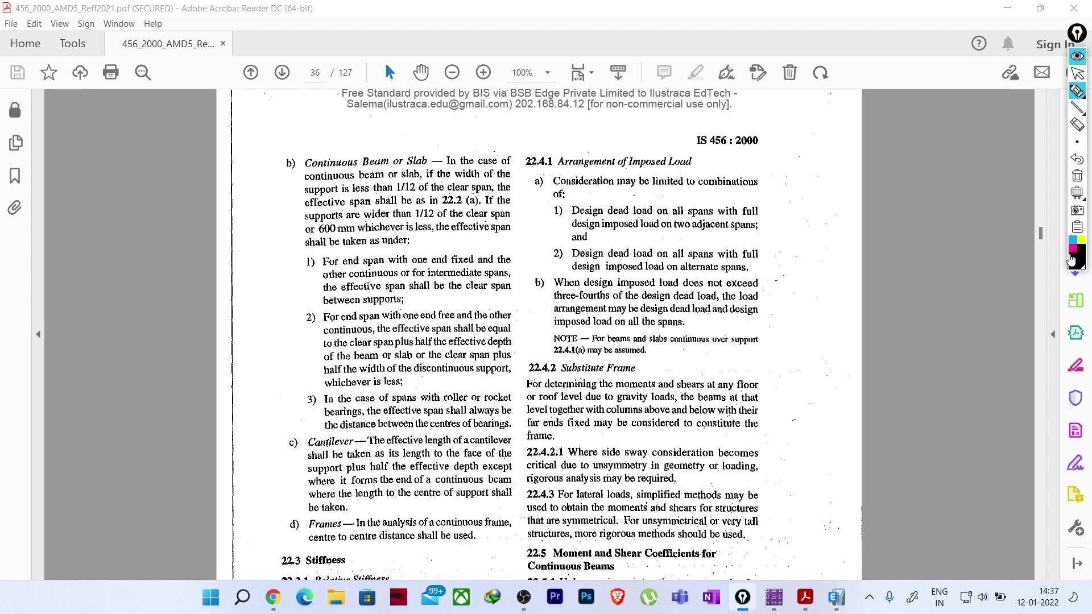
pyautogui.click(1072, 248)
pyautogui.moveTo(677, 150)
pyautogui.mouseDown()
pyautogui.moveTo(668, 174)
pyautogui.moveTo(677, 122)
pyautogui.moveTo(693, 113)
pyautogui.moveTo(696, 142)
pyautogui.moveTo(684, 132)
pyautogui.moveTo(710, 114)
pyautogui.mouseUp()
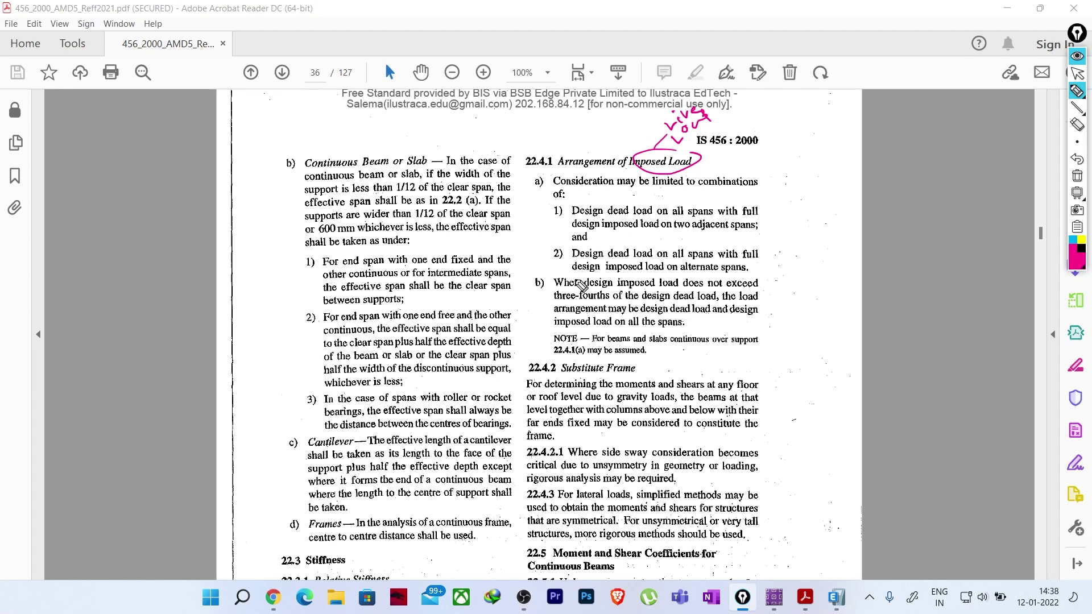
# - Mark load combinations 1 and 2 of item a) and sketch a three-bay frame in magenta beside them
pyautogui.moveTo(540, 216); pyautogui.dragTo(549, 212)
pyautogui.moveTo(540, 263); pyautogui.dragTo(551, 257)
pyautogui.moveTo(764, 201); pyautogui.dragTo(769, 235)
pyautogui.moveTo(833, 266); pyautogui.dragTo(839, 320)
pyautogui.moveTo(833, 265)
pyautogui.mouseDown()
pyautogui.moveTo(999, 251)
pyautogui.moveTo(998, 305)
pyautogui.mouseUp()
pyautogui.moveTo(917, 257); pyautogui.dragTo(917, 287)
pyautogui.moveTo(767, 275)
pyautogui.mouseDown()
pyautogui.moveTo(842, 267)
pyautogui.moveTo(777, 280)
pyautogui.moveTo(772, 331)
pyautogui.mouseUp()
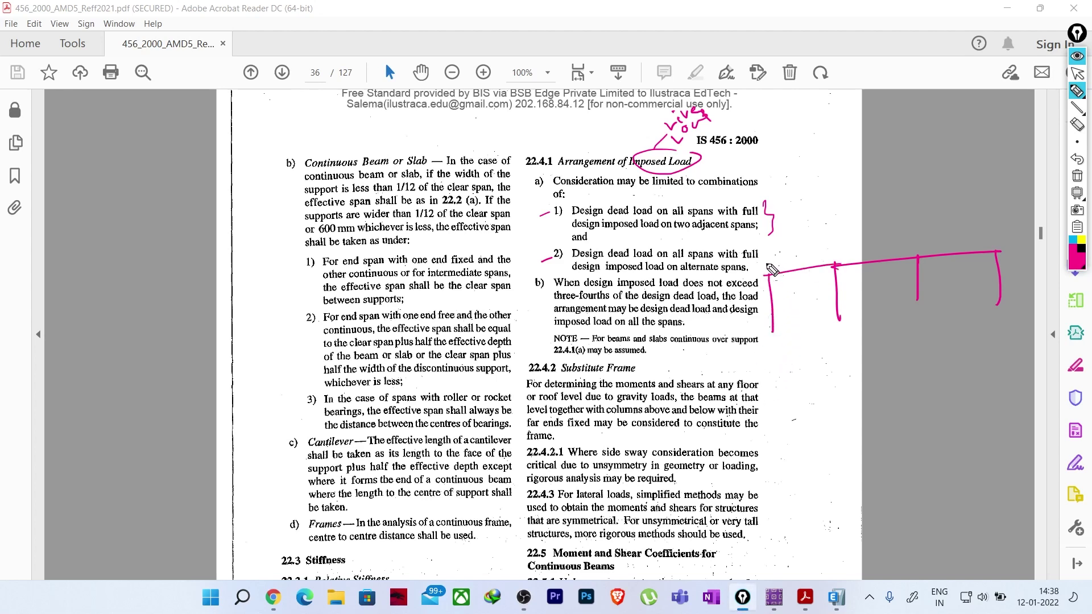
# - Draw a magenta dead load over all three spans and a black imposed load over the first two adjacent spans
pyautogui.moveTo(769, 266)
pyautogui.mouseDown()
pyautogui.moveTo(995, 238)
pyautogui.moveTo(982, 255)
pyautogui.moveTo(759, 277)
pyautogui.moveTo(797, 233)
pyautogui.moveTo(917, 220)
pyautogui.moveTo(918, 252)
pyautogui.moveTo(927, 247)
pyautogui.mouseUp()
pyautogui.click(978, 248)
pyautogui.click(1080, 249)
pyautogui.moveTo(890, 222); pyautogui.dragTo(891, 250)
pyautogui.moveTo(885, 249)
pyautogui.mouseDown()
pyautogui.moveTo(894, 257)
pyautogui.moveTo(866, 258)
pyautogui.mouseUp()
pyautogui.moveTo(819, 230)
pyautogui.mouseDown()
pyautogui.moveTo(822, 264)
pyautogui.moveTo(772, 263)
pyautogui.mouseUp()
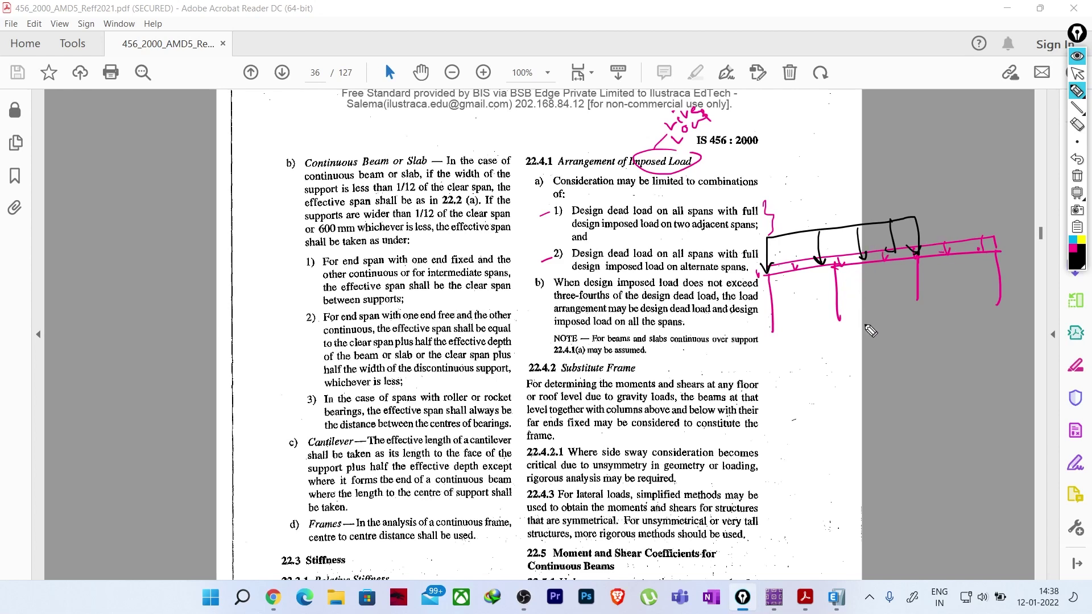
pyautogui.moveTo(852, 336); pyautogui.dragTo(1008, 313)
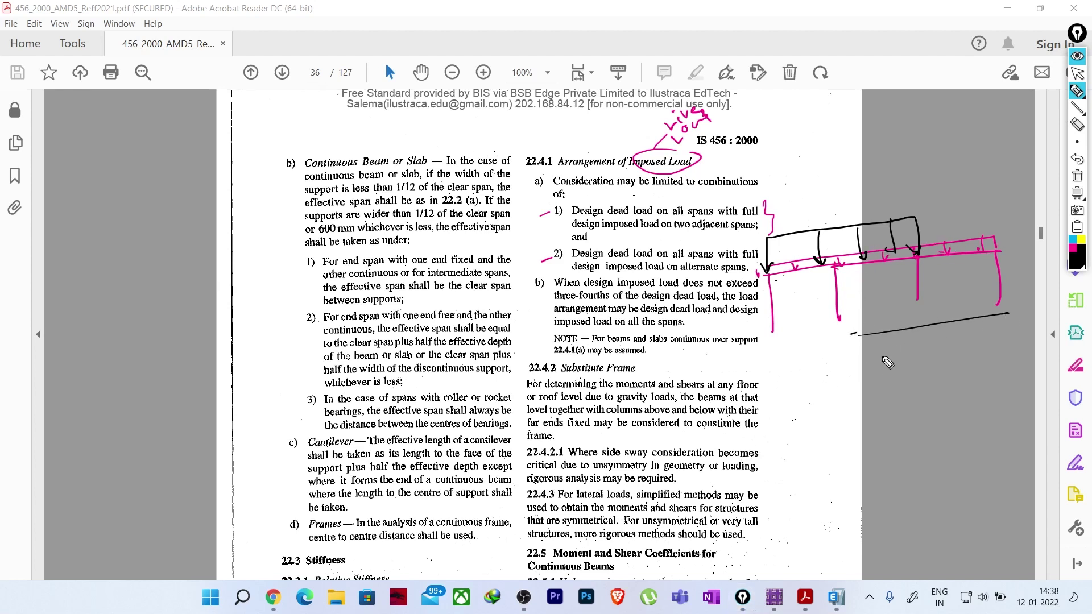
# - Clear the ink, then tick combination 2 and sketch a three-bay frame in black beside it
pyautogui.click(1076, 176)
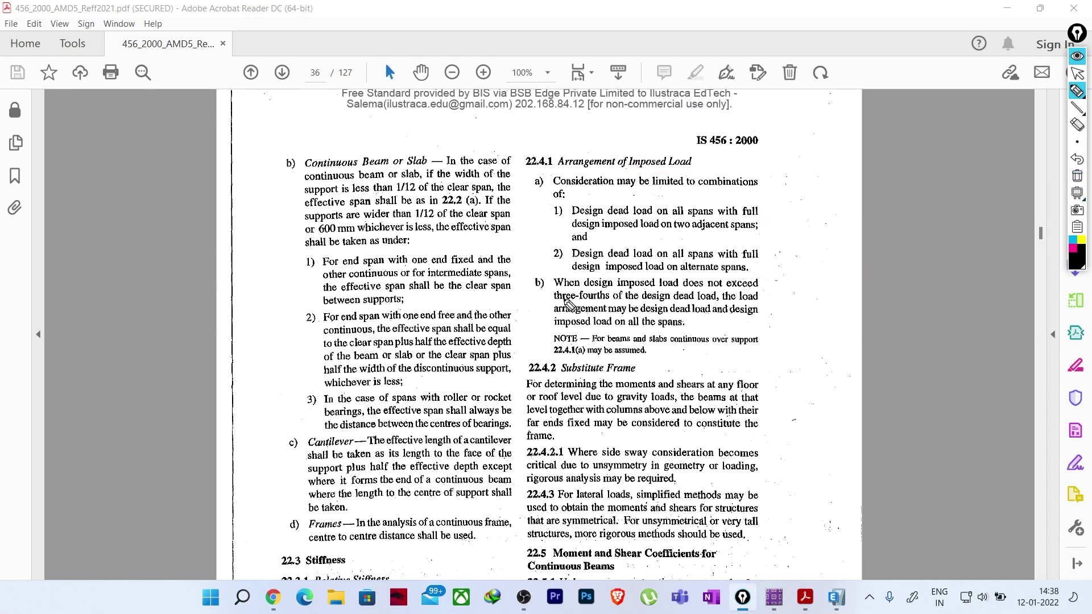
pyautogui.moveTo(539, 254); pyautogui.dragTo(556, 247)
pyautogui.moveTo(807, 279)
pyautogui.mouseDown()
pyautogui.moveTo(884, 269)
pyautogui.moveTo(1019, 312)
pyautogui.mouseUp()
pyautogui.moveTo(934, 260); pyautogui.dragTo(939, 314)
pyautogui.moveTo(853, 271); pyautogui.dragTo(860, 315)
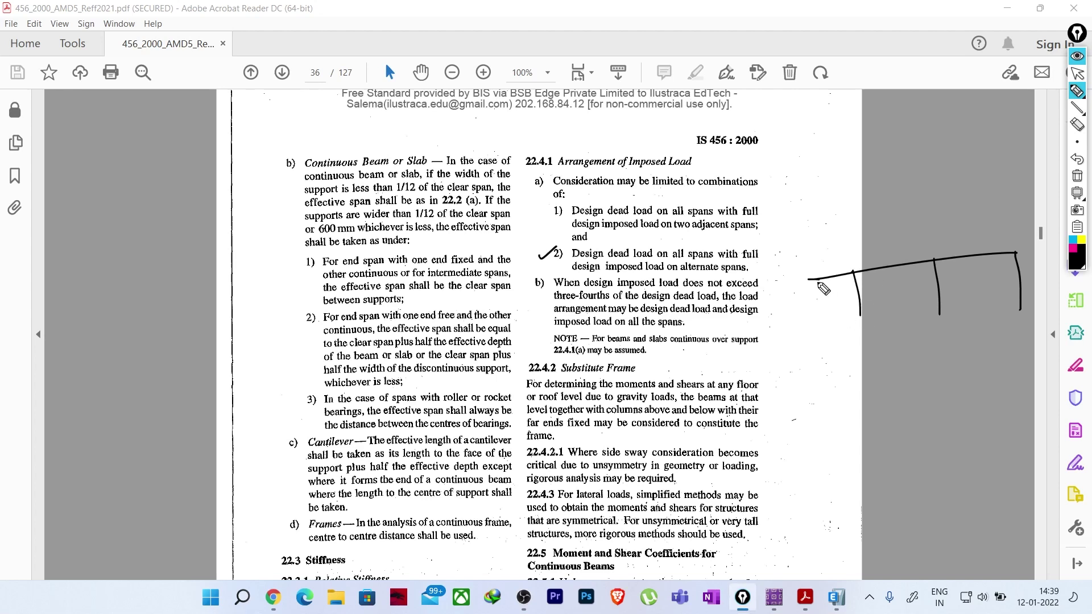
pyautogui.moveTo(805, 279); pyautogui.dragTo(812, 341)
pyautogui.moveTo(864, 309); pyautogui.dragTo(866, 324)
# - Draw a cyan dead load over all three spans and a magenta imposed load over the first and third spans
pyautogui.click(1073, 240)
pyautogui.moveTo(803, 276)
pyautogui.mouseDown()
pyautogui.moveTo(804, 263)
pyautogui.moveTo(1013, 231)
pyautogui.moveTo(1016, 250)
pyautogui.mouseUp()
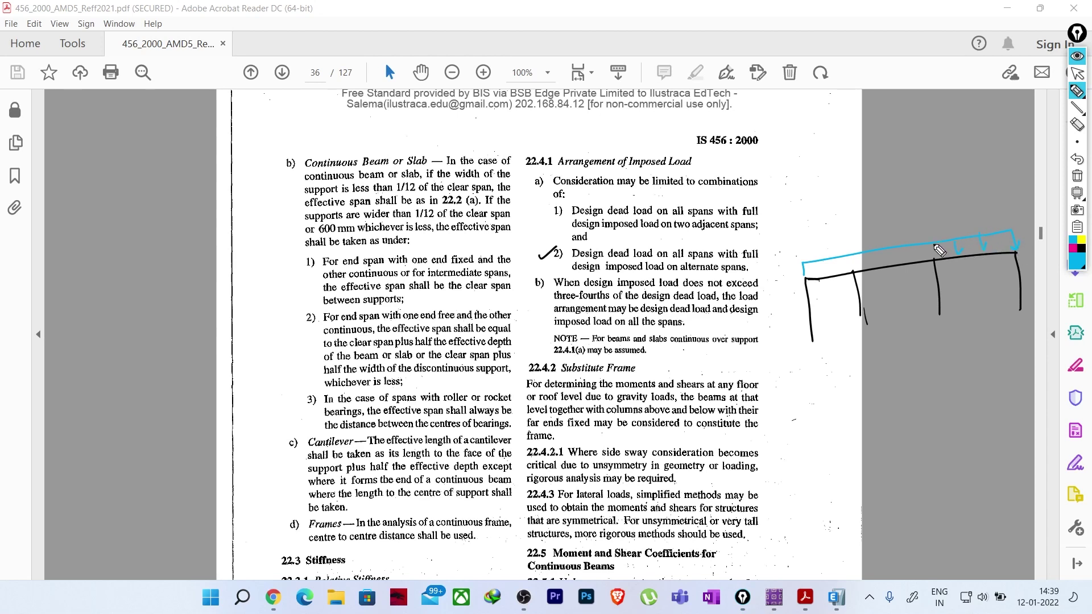
pyautogui.moveTo(828, 260)
pyautogui.mouseDown()
pyautogui.moveTo(838, 263)
pyautogui.moveTo(799, 239)
pyautogui.moveTo(855, 267)
pyautogui.moveTo(823, 271)
pyautogui.mouseUp()
pyautogui.click(1077, 255)
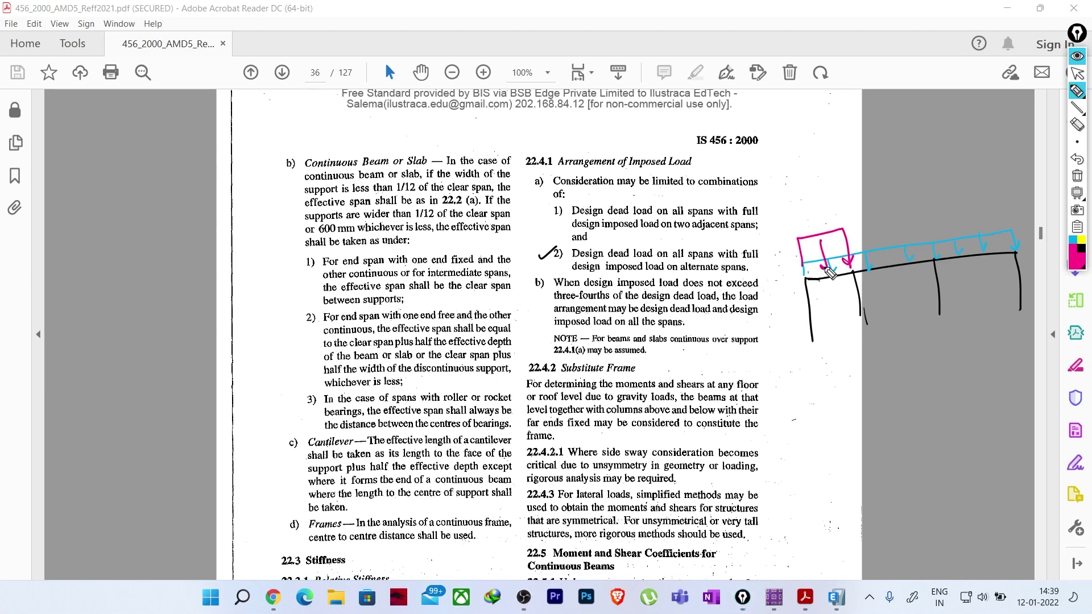
pyautogui.moveTo(928, 217)
pyautogui.mouseDown()
pyautogui.moveTo(933, 248)
pyautogui.moveTo(990, 217)
pyautogui.moveTo(997, 249)
pyautogui.moveTo(950, 252)
pyautogui.mouseUp()
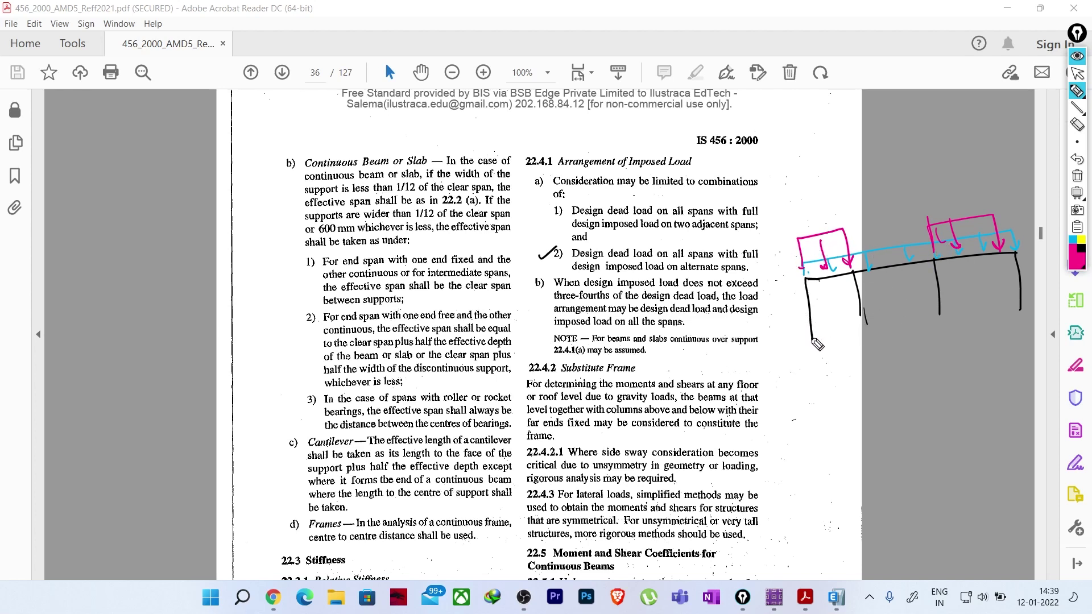
# - Sketch a three-panel floor plan in magenta below the frame and hatch its first panel
pyautogui.moveTo(800, 372)
pyautogui.mouseDown()
pyautogui.moveTo(805, 461)
pyautogui.moveTo(975, 348)
pyautogui.moveTo(984, 428)
pyautogui.mouseUp()
pyautogui.moveTo(806, 462); pyautogui.dragTo(986, 427)
pyautogui.moveTo(863, 363); pyautogui.dragTo(878, 448)
pyautogui.moveTo(918, 351); pyautogui.dragTo(930, 434)
pyautogui.moveTo(833, 370)
pyautogui.mouseDown()
pyautogui.moveTo(794, 403)
pyautogui.moveTo(802, 412)
pyautogui.mouseUp()
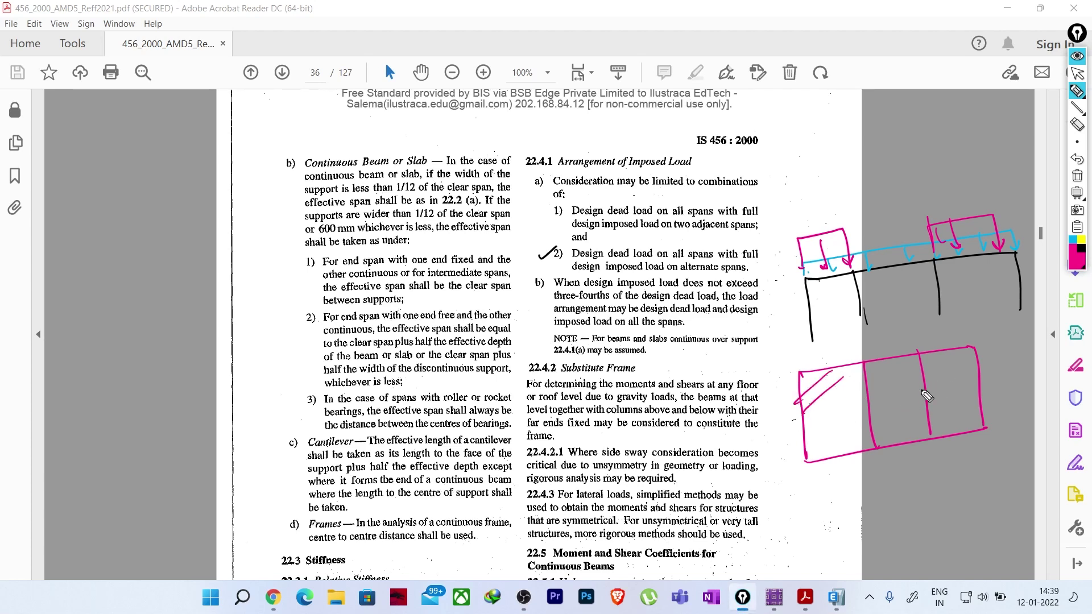
pyautogui.moveTo(862, 380)
pyautogui.mouseDown()
pyautogui.moveTo(806, 425)
pyautogui.moveTo(808, 436)
pyautogui.mouseUp()
pyautogui.moveTo(865, 405); pyautogui.dragTo(818, 454)
# - Tick the first and third panels of the plan sketch and link them with a double-headed arrow
pyautogui.moveTo(945, 400); pyautogui.dragTo(948, 398)
pyautogui.moveTo(895, 407); pyautogui.dragTo(900, 406)
pyautogui.moveTo(815, 387); pyautogui.dragTo(842, 376)
pyautogui.moveTo(950, 379); pyautogui.dragTo(964, 365)
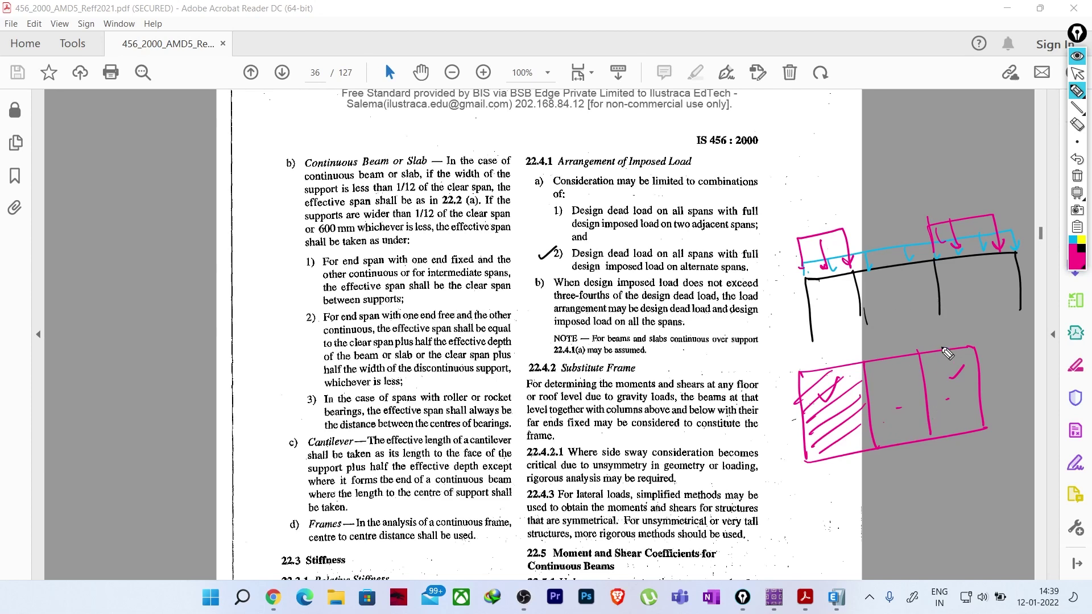
pyautogui.moveTo(829, 432); pyautogui.dragTo(959, 398)
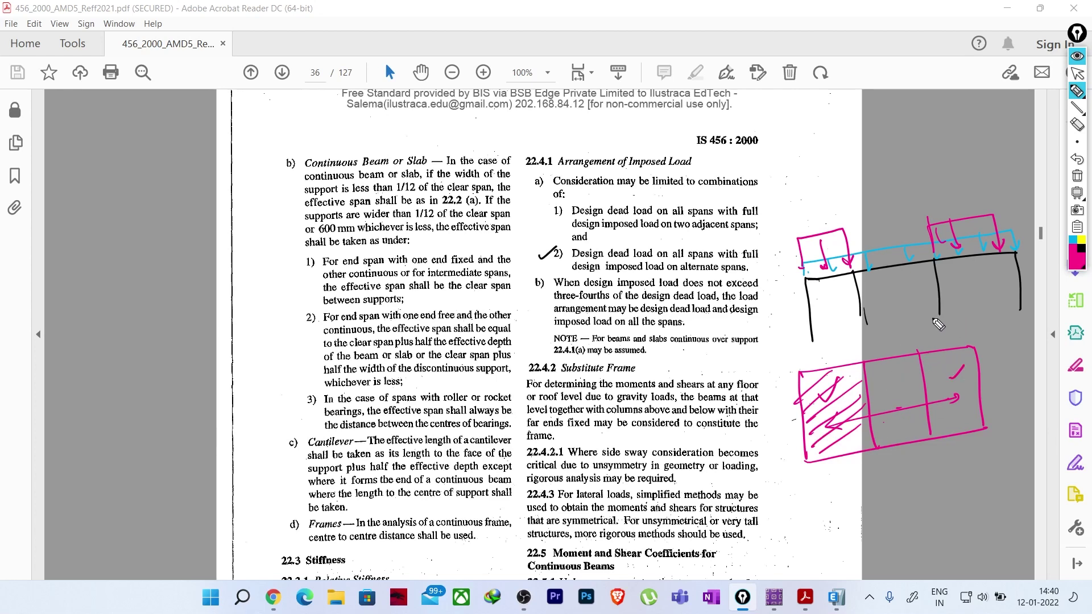
# - Clear the ink and circle item b) of clause 22.4.1 in cyan
pyautogui.click(1076, 175)
pyautogui.click(1074, 241)
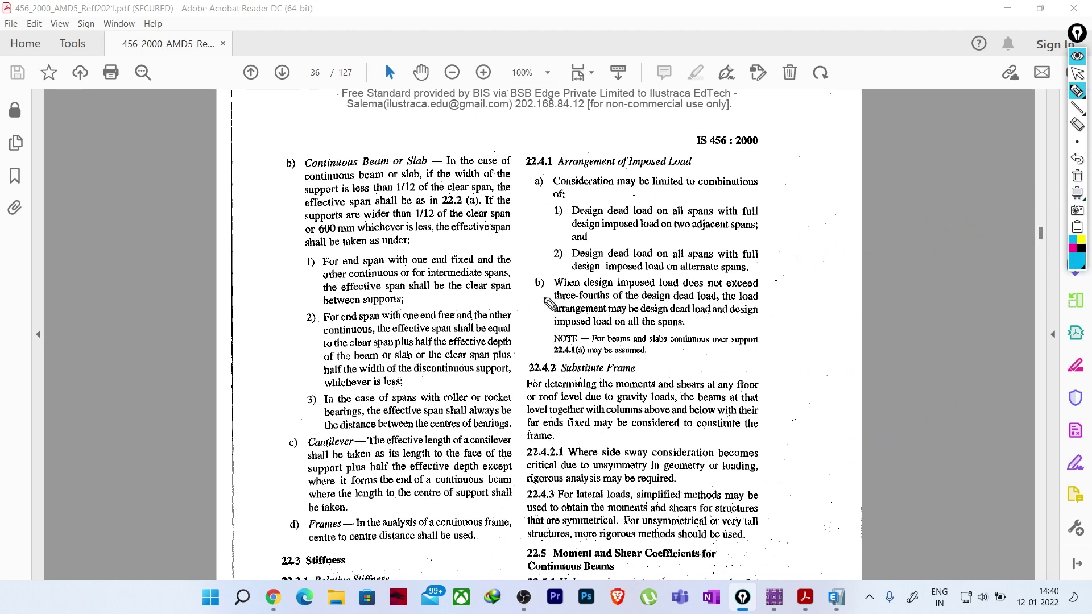
pyautogui.moveTo(546, 274); pyautogui.dragTo(516, 302)
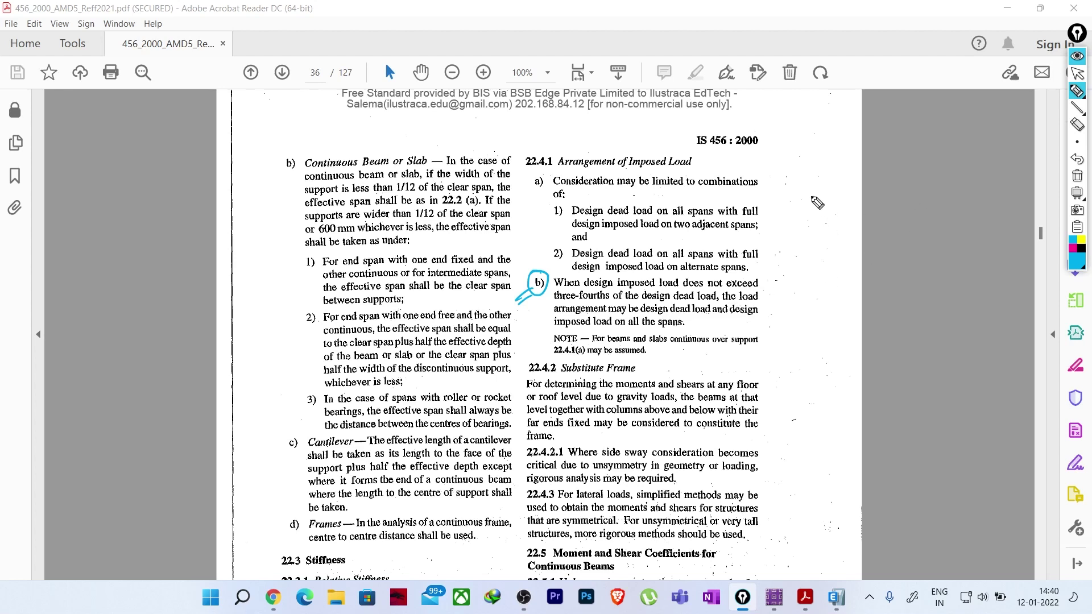
# - Write the notes "DL = a", "LL" and "a × 3/4" in cyan beside the clause, with an arrow after "LL"
pyautogui.moveTo(830, 188); pyautogui.dragTo(841, 196)
pyautogui.moveTo(807, 275)
pyautogui.mouseDown()
pyautogui.moveTo(812, 299)
pyautogui.moveTo(859, 267)
pyautogui.mouseUp()
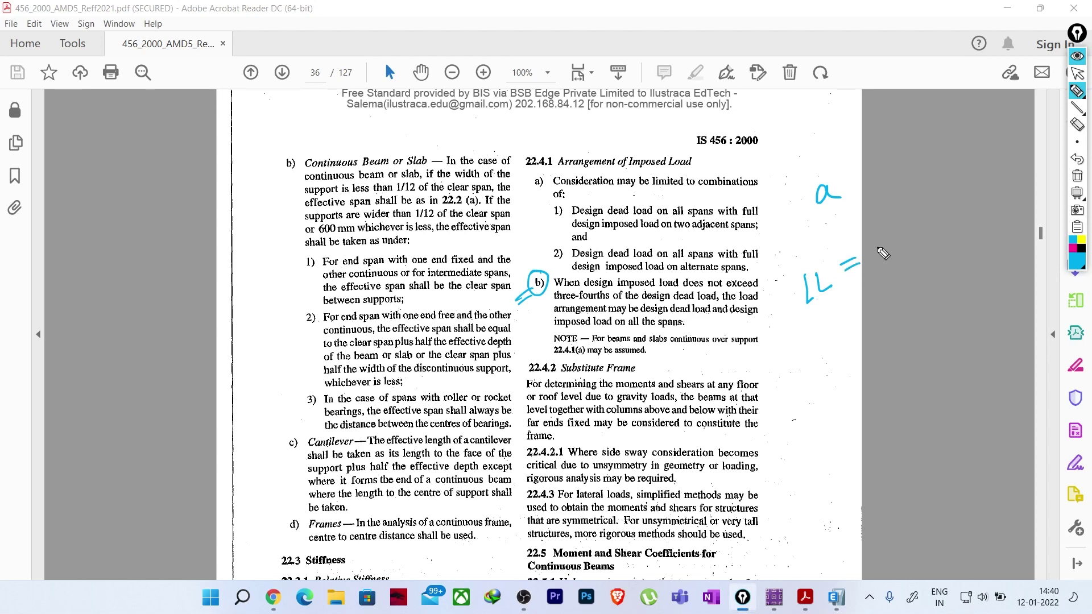
pyautogui.moveTo(897, 232); pyautogui.dragTo(902, 242)
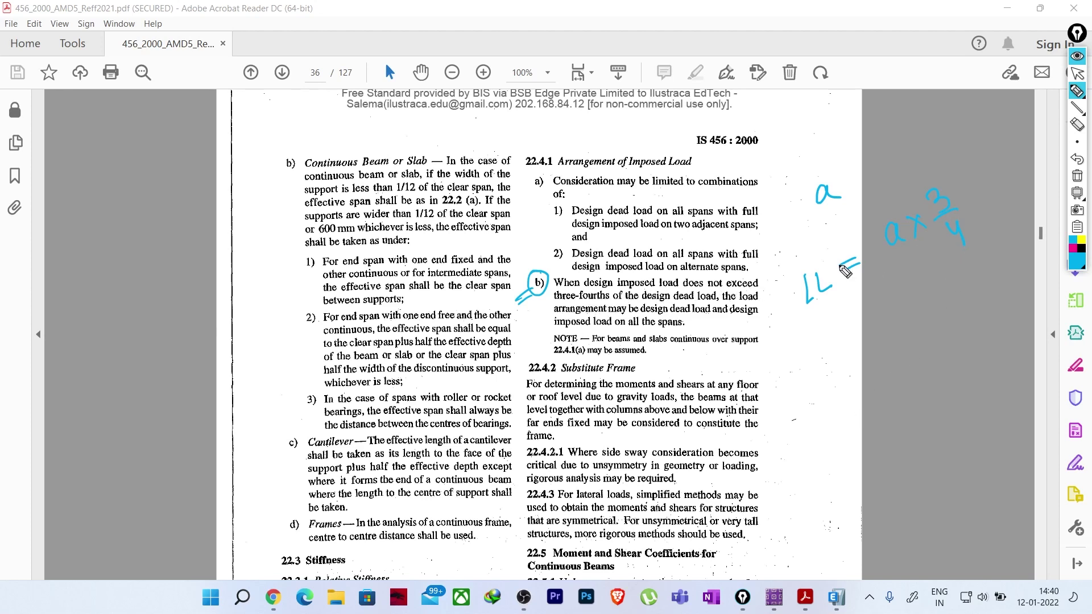
pyautogui.moveTo(834, 263)
pyautogui.mouseDown()
pyautogui.moveTo(861, 264)
pyautogui.moveTo(841, 301)
pyautogui.mouseUp()
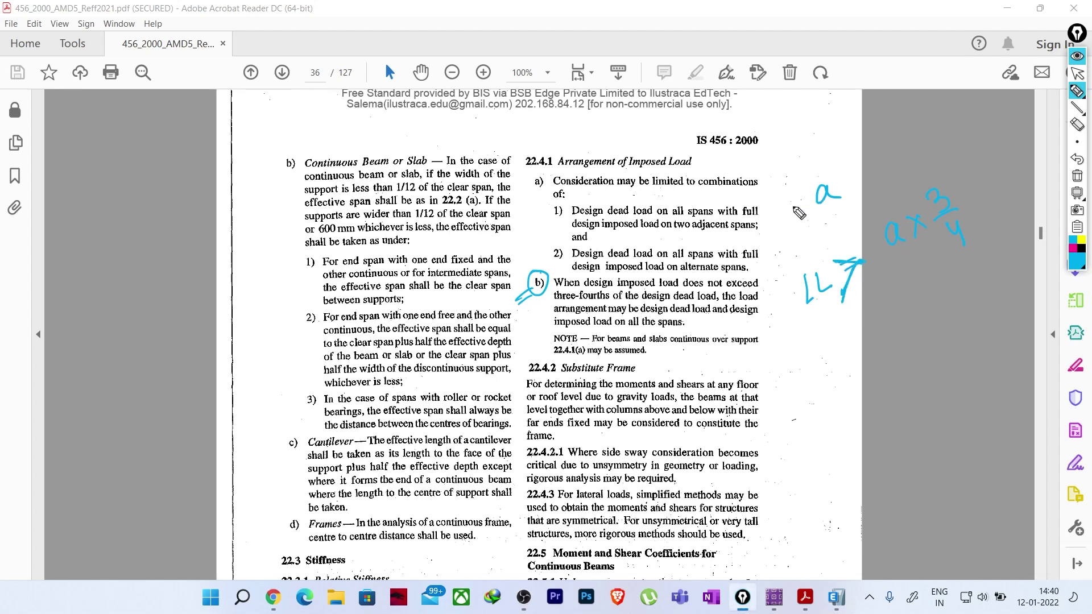
pyautogui.moveTo(774, 204); pyautogui.dragTo(776, 217)
pyautogui.moveTo(776, 203); pyautogui.dragTo(788, 211)
pyautogui.moveTo(792, 203); pyautogui.dragTo(801, 215)
pyautogui.moveTo(802, 205); pyautogui.dragTo(810, 203)
pyautogui.moveTo(802, 211); pyautogui.dragTo(812, 209)
# - Underline "design dead load and design imposed load on all the spans" and write a circled "DL + LL" beside it
pyautogui.moveTo(642, 313); pyautogui.dragTo(757, 314)
pyautogui.moveTo(555, 326); pyautogui.dragTo(685, 325)
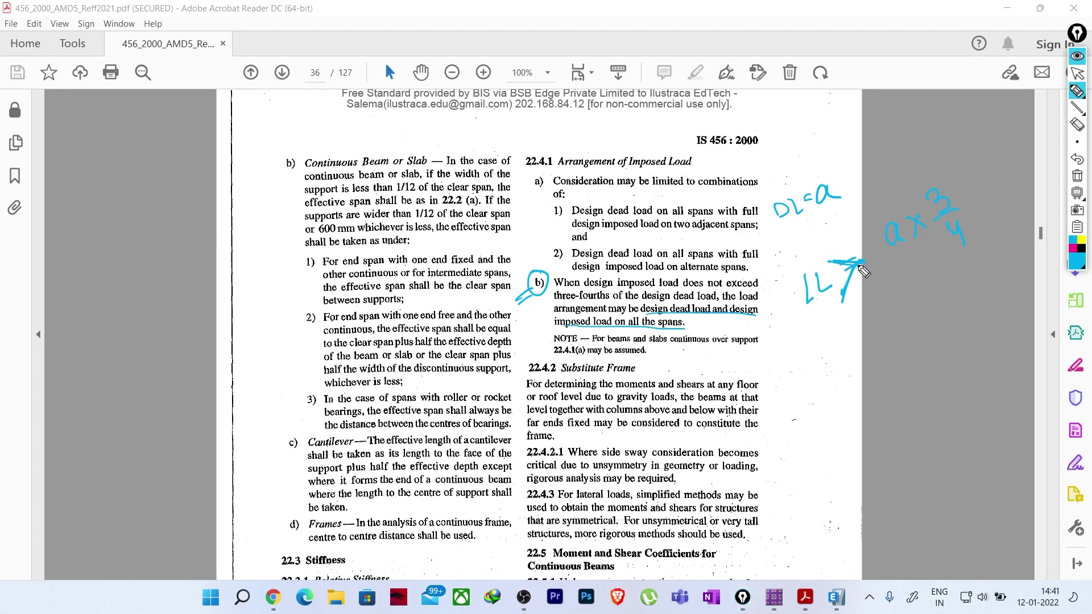
pyautogui.moveTo(832, 340)
pyautogui.mouseDown()
pyautogui.moveTo(852, 355)
pyautogui.moveTo(868, 348)
pyautogui.moveTo(887, 307)
pyautogui.mouseUp()
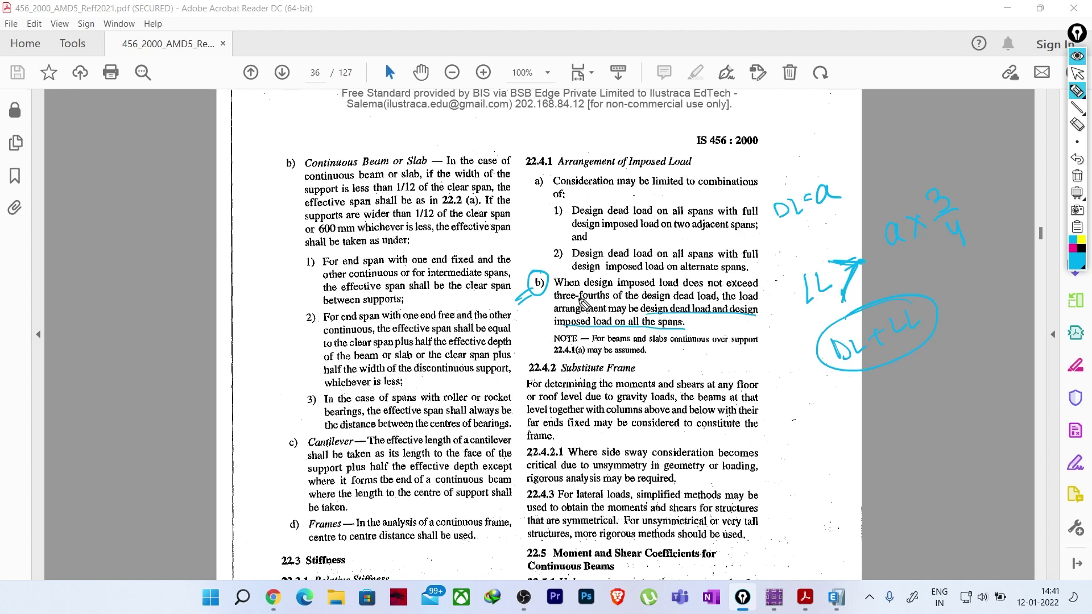
# - Bracket item b) and tick the 22.4.1 clause number, then clear all annotation ink
pyautogui.moveTo(779, 265); pyautogui.dragTo(757, 360)
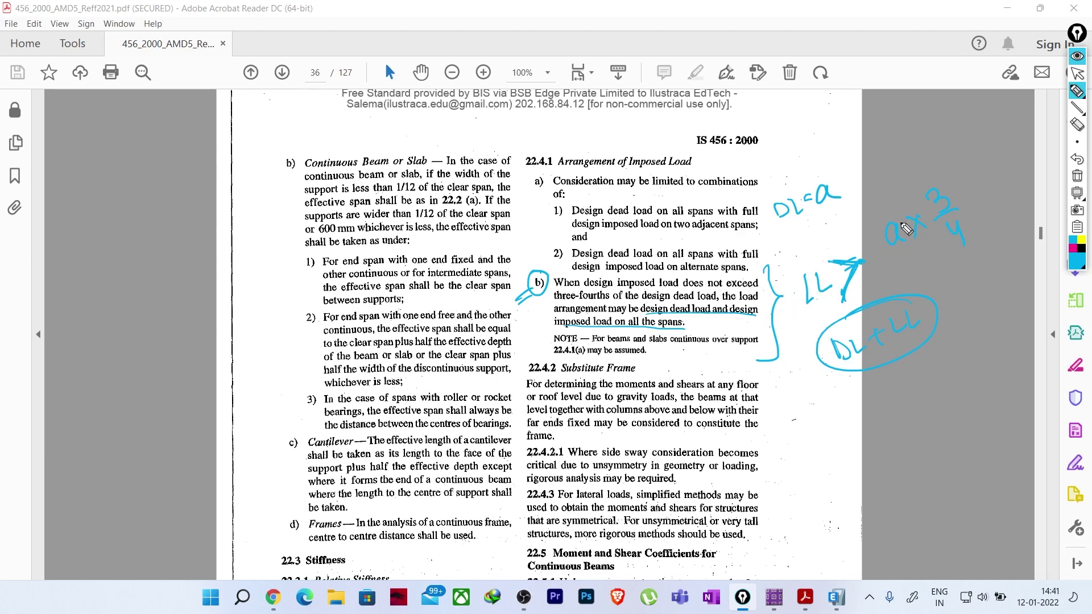
pyautogui.moveTo(514, 155)
pyautogui.mouseDown()
pyautogui.moveTo(522, 164)
pyautogui.moveTo(546, 142)
pyautogui.moveTo(574, 137)
pyautogui.mouseUp()
pyautogui.click(1076, 73)
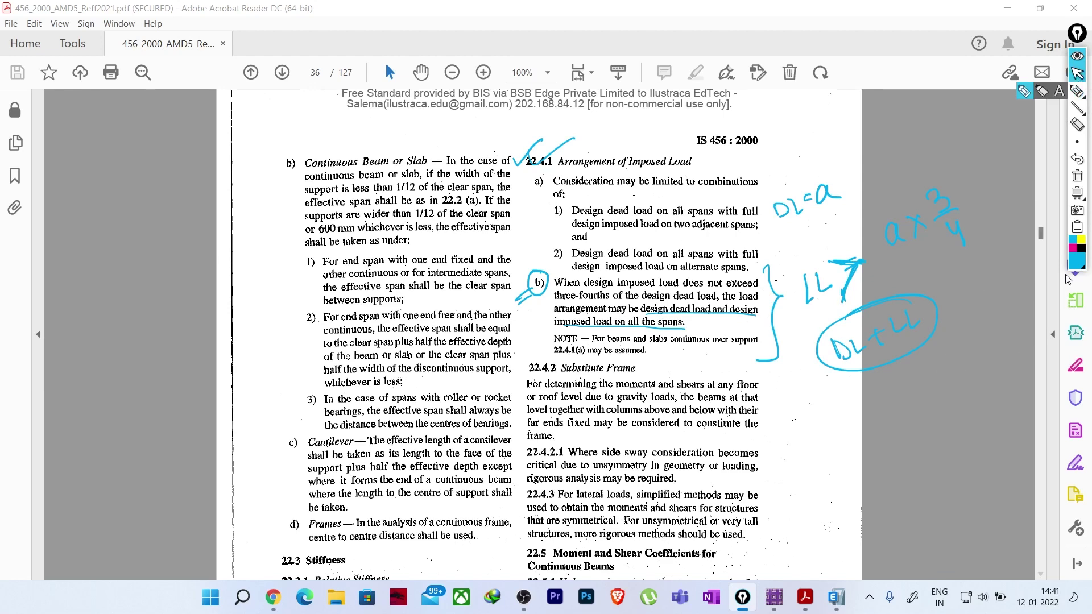
pyautogui.click(1076, 176)
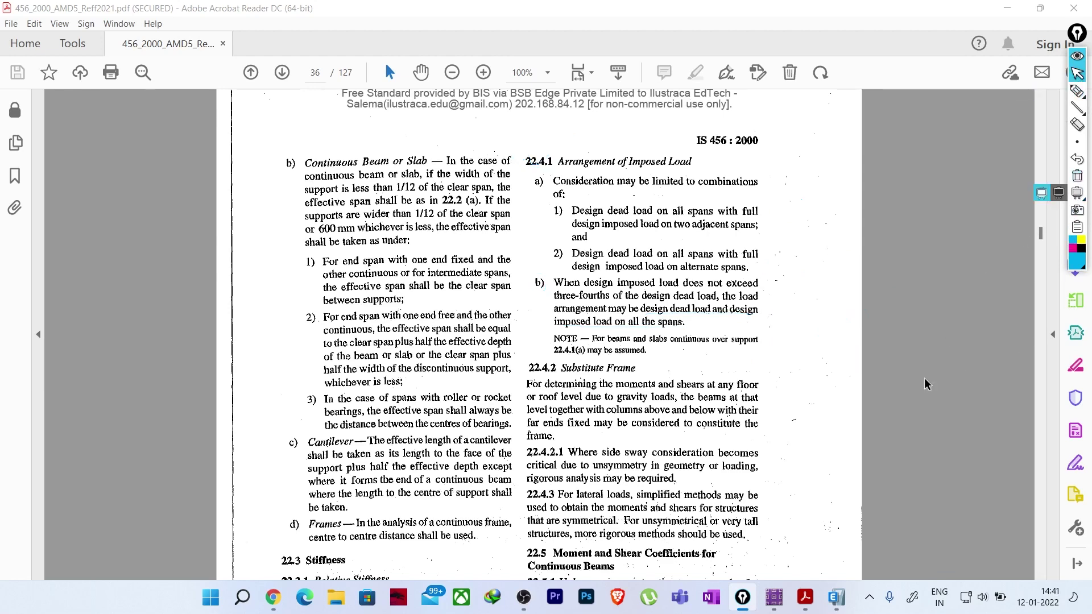
# - Switch to ETABS and display the frame span loads for the Dead load pattern
pyautogui.click(837, 599)
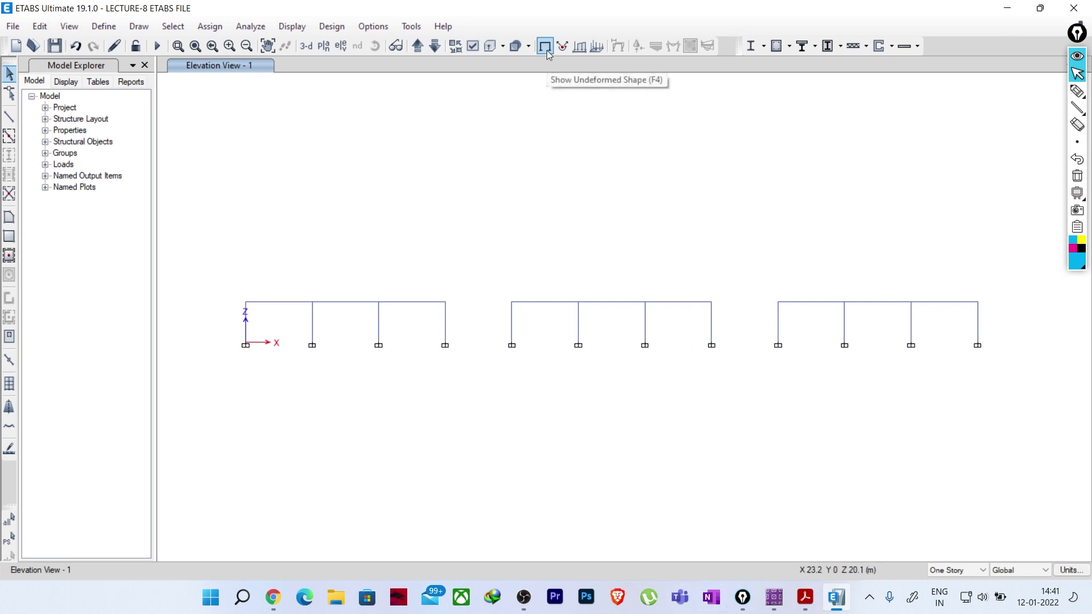
pyautogui.click(583, 49)
pyautogui.moveTo(566, 185); pyautogui.dragTo(114, 107)
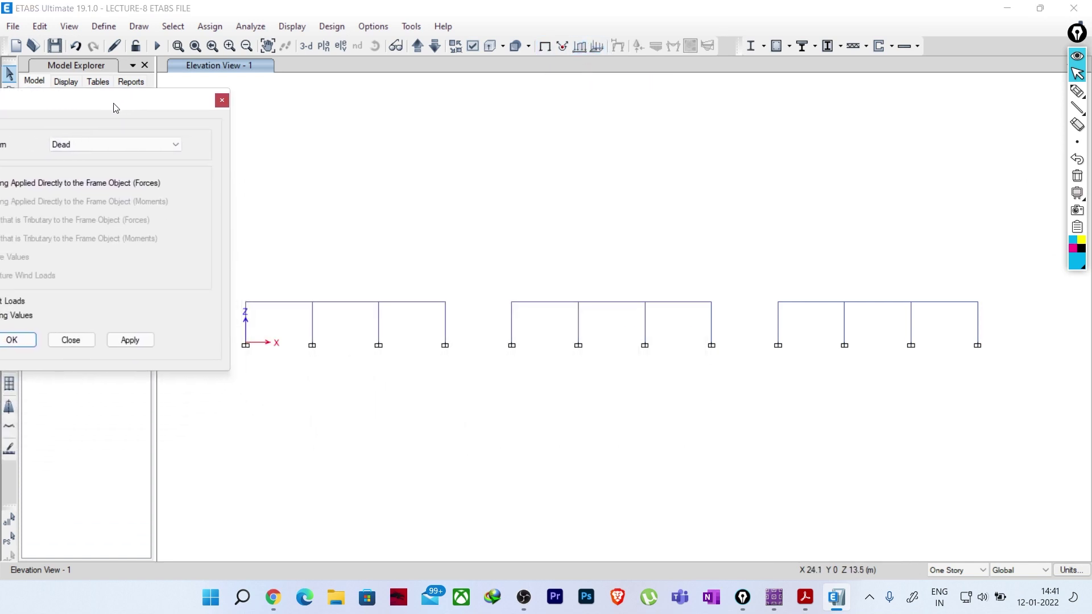
pyautogui.click(128, 342)
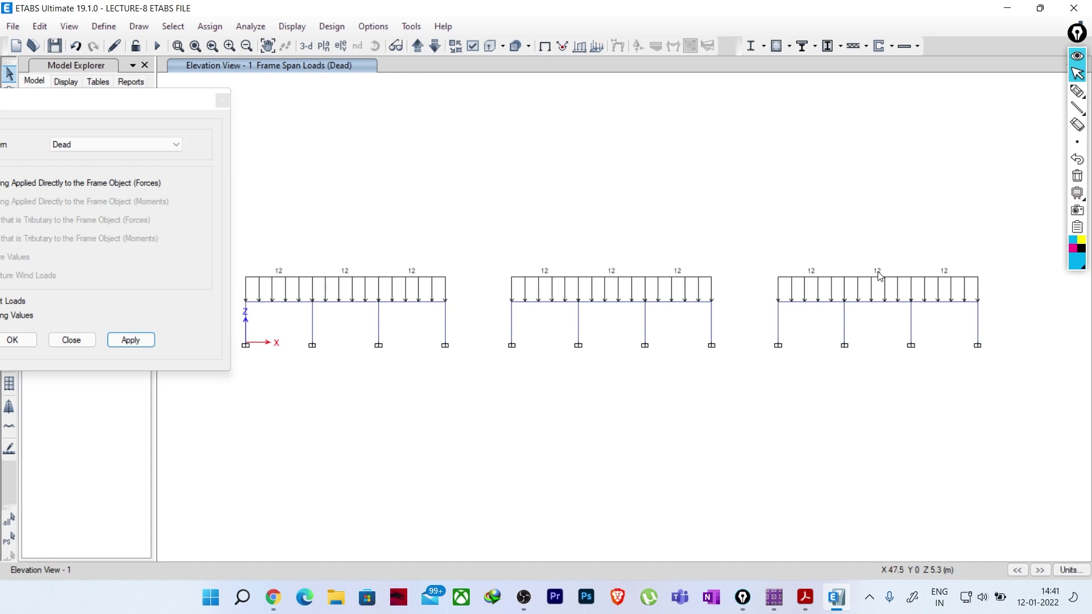
# - Display the frame span loads for the Live load pattern on the three frames
pyautogui.moveTo(660, 309); pyautogui.dragTo(699, 320, button='middle')
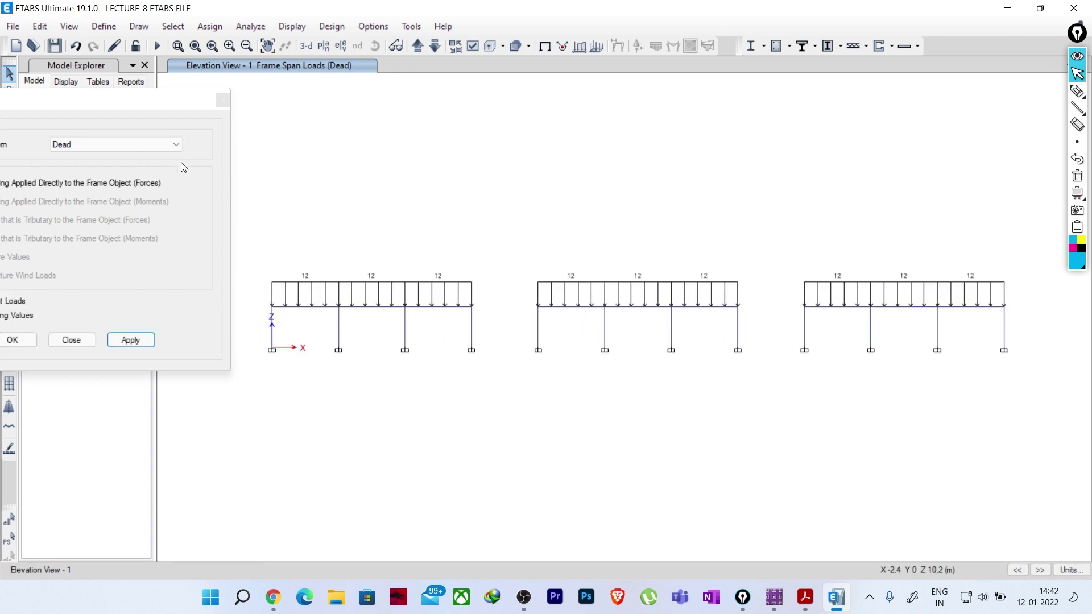
pyautogui.click(114, 145)
pyautogui.click(85, 163)
pyautogui.click(135, 340)
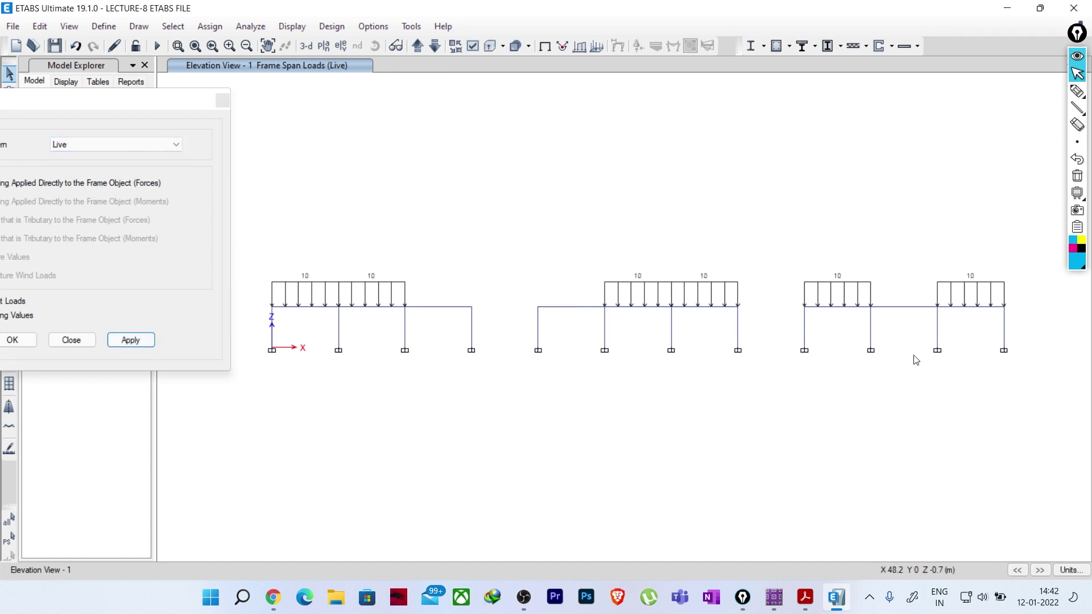
# - Label the three frames in magenta ink with circled numbers 1, 1 and 2 for their imposed load arrangements
pyautogui.click(1073, 248)
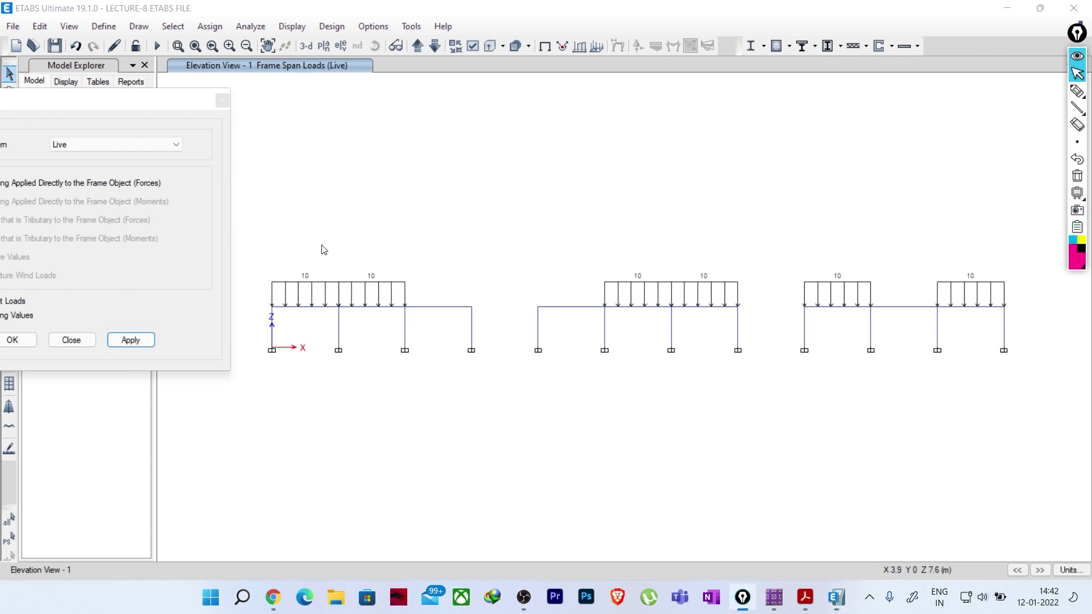
pyautogui.click(1076, 91)
pyautogui.moveTo(299, 177)
pyautogui.mouseDown()
pyautogui.moveTo(288, 183)
pyautogui.moveTo(287, 169)
pyautogui.moveTo(285, 193)
pyautogui.mouseUp()
pyautogui.moveTo(642, 182); pyautogui.dragTo(641, 183)
pyautogui.moveTo(642, 185); pyautogui.dragTo(648, 191)
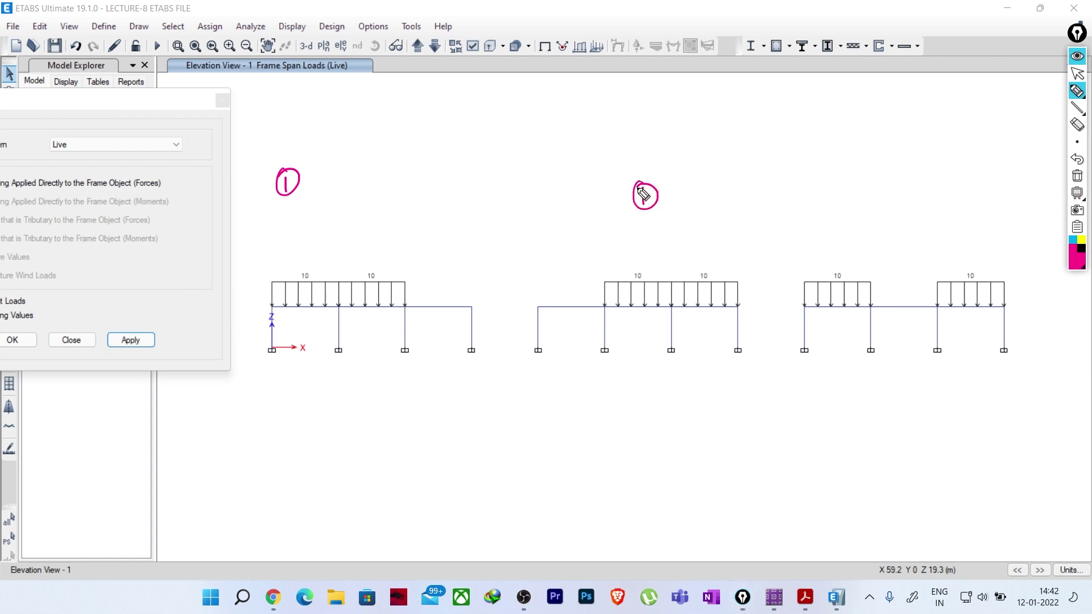
pyautogui.moveTo(909, 172); pyautogui.dragTo(922, 181)
pyautogui.moveTo(920, 160)
pyautogui.mouseDown()
pyautogui.moveTo(938, 176)
pyautogui.moveTo(925, 159)
pyautogui.mouseUp()
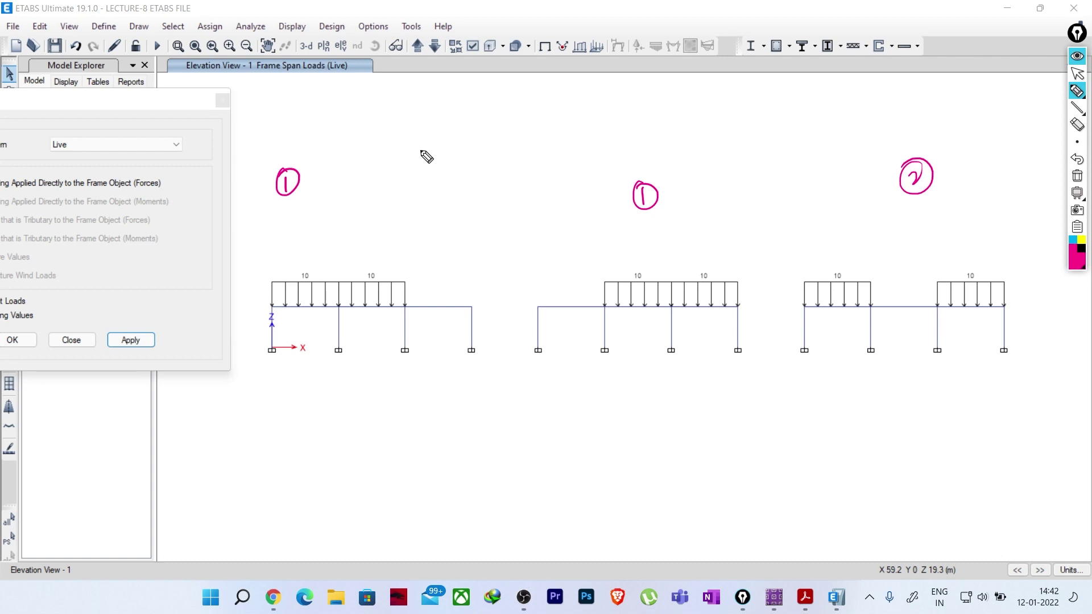
# - Write the calculation 12 × 3/4 = 9 above the first frame, then clear all annotation ink
pyautogui.moveTo(428, 150)
pyautogui.mouseDown()
pyautogui.moveTo(464, 131)
pyautogui.moveTo(474, 138)
pyautogui.moveTo(432, 162)
pyautogui.mouseUp()
pyautogui.moveTo(412, 116); pyautogui.dragTo(419, 130)
pyautogui.moveTo(490, 109); pyautogui.dragTo(500, 106)
pyautogui.moveTo(493, 115); pyautogui.dragTo(518, 116)
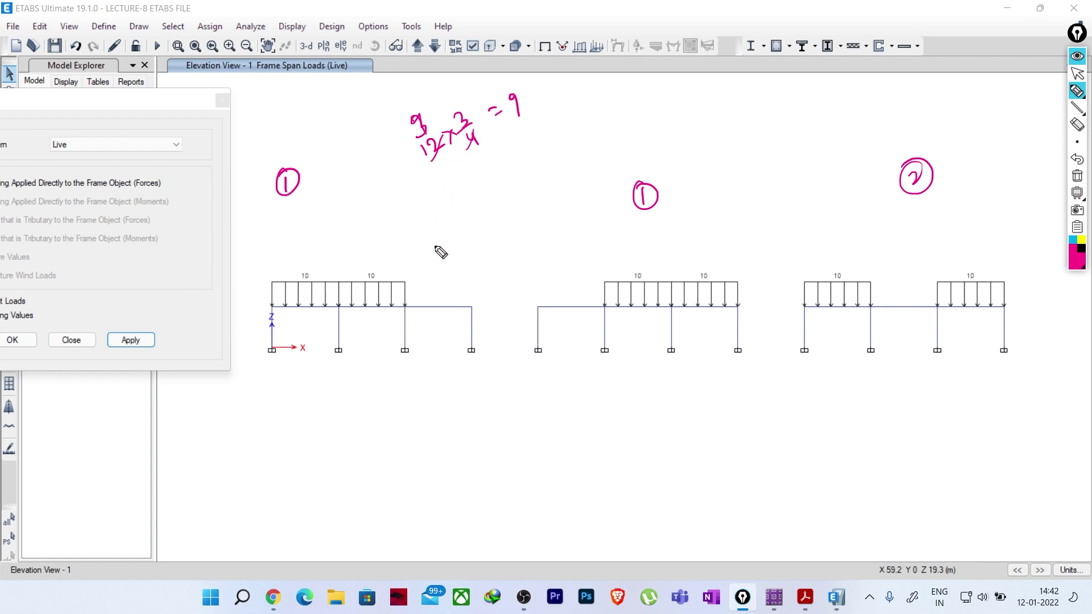
pyautogui.click(1077, 176)
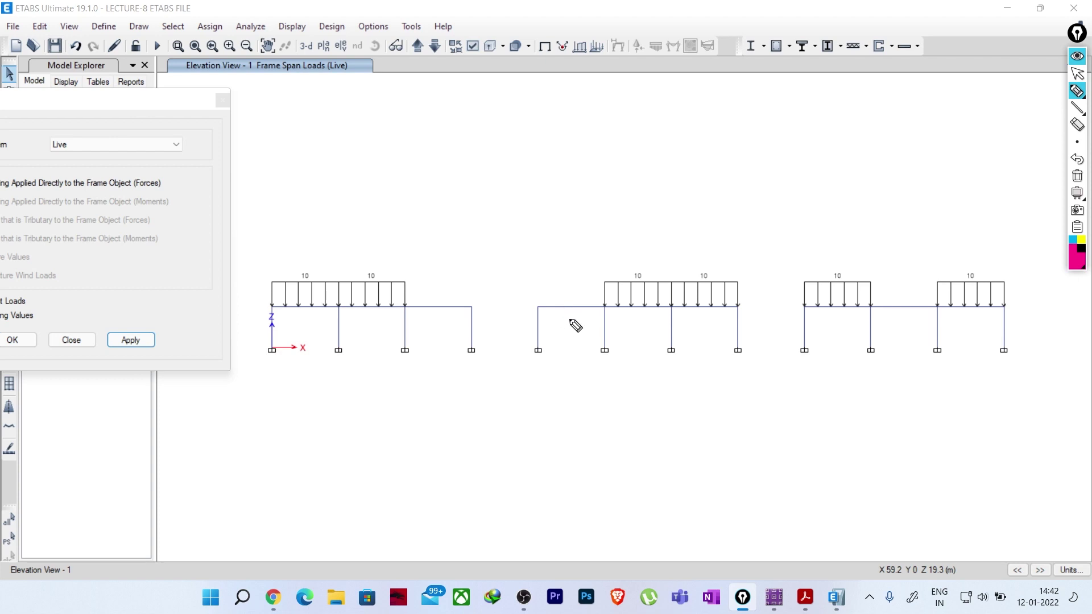
# - Mark the two loaded end spans of the third frame, then clear the ink and collapse the annotation tools
pyautogui.moveTo(822, 257); pyautogui.dragTo(832, 252)
pyautogui.click(973, 251)
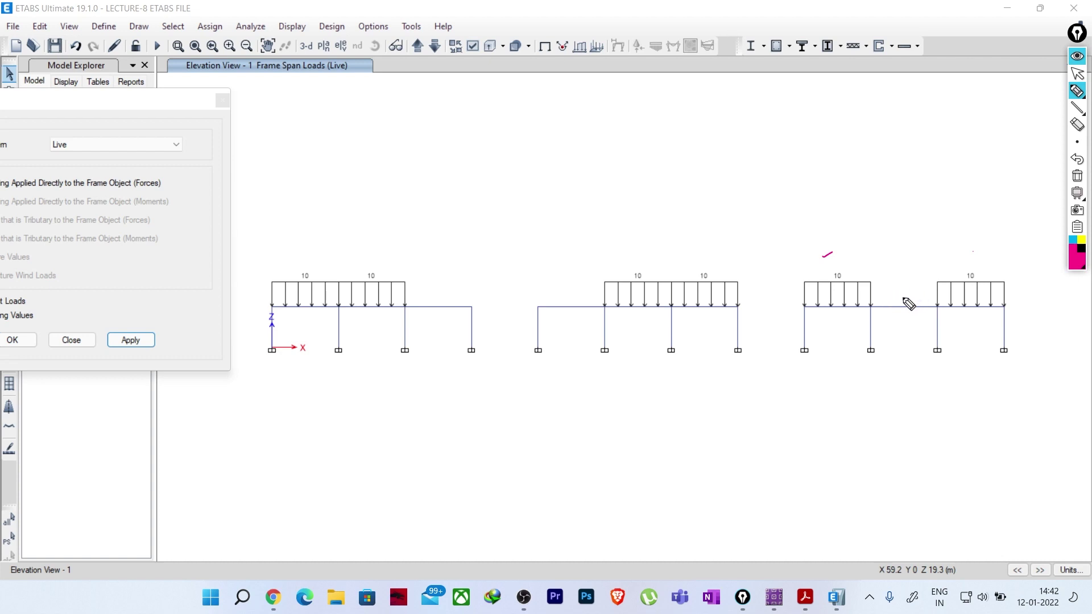
pyautogui.click(1076, 176)
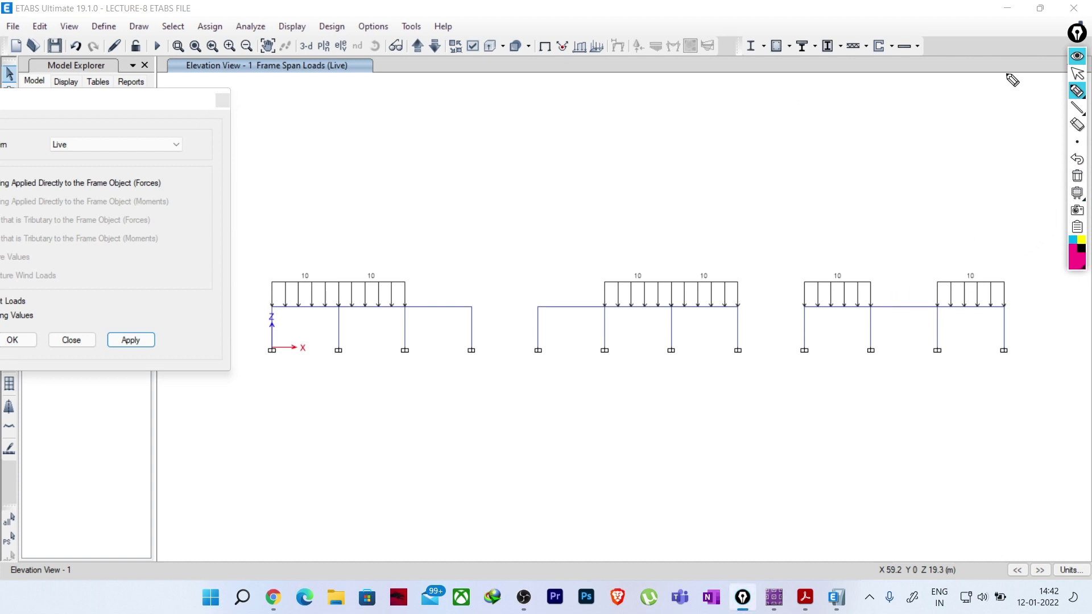
pyautogui.click(1072, 67)
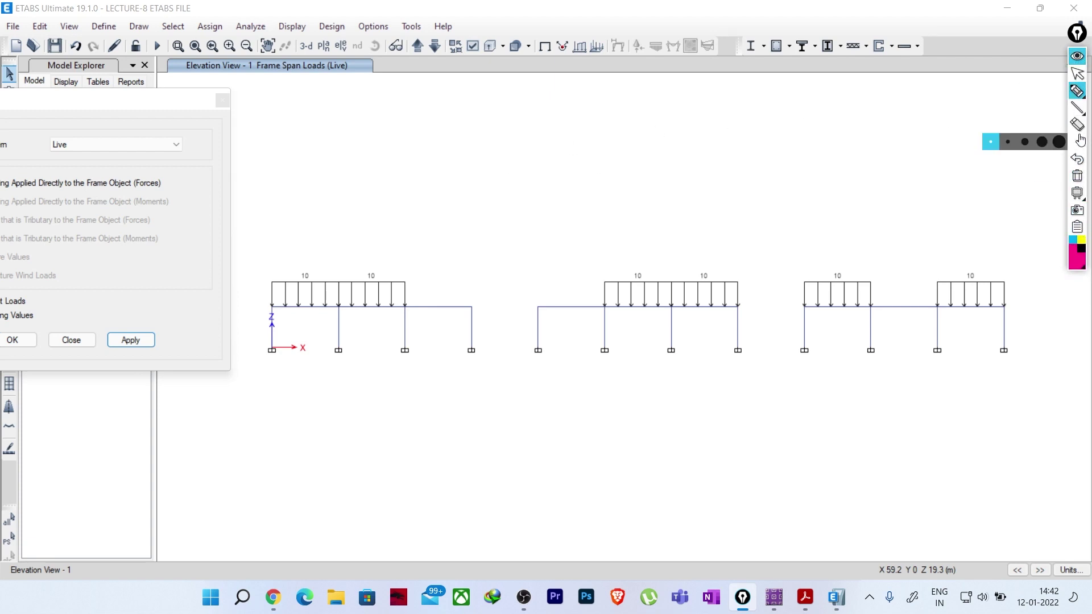
pyautogui.click(1076, 55)
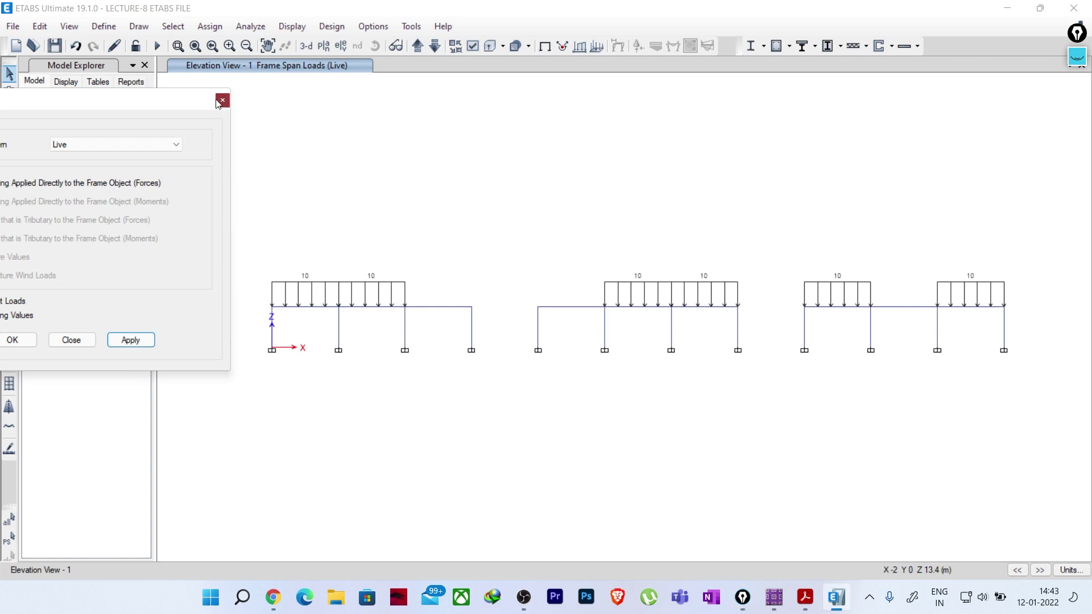
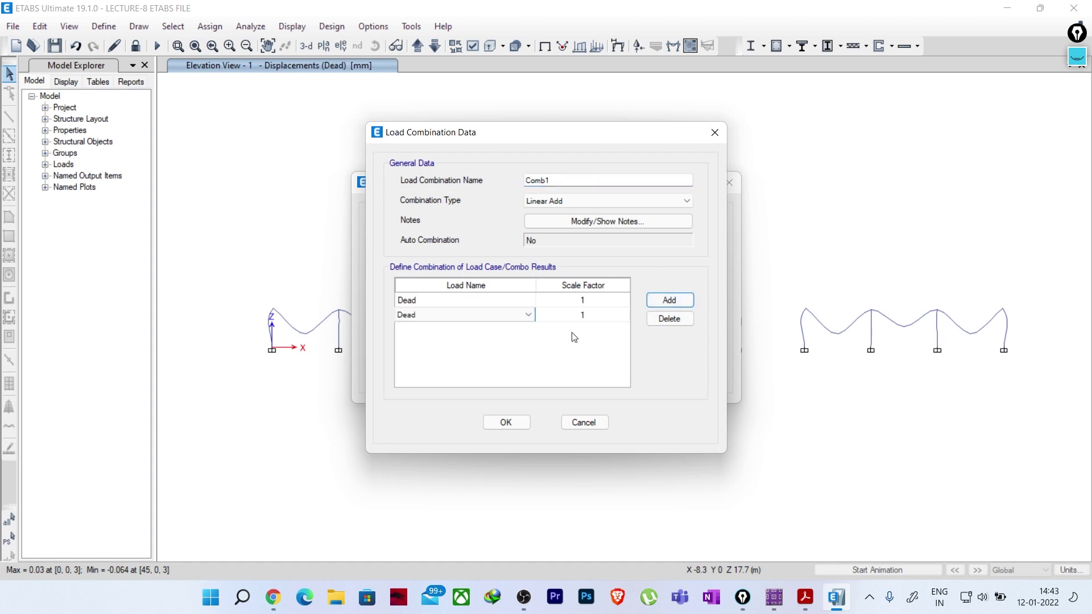
# - Define the linear-add load combination Comb1 from Dead and Live, each with scale factor 1
pyautogui.click(529, 315)
pyautogui.click(459, 333)
pyautogui.click(429, 319)
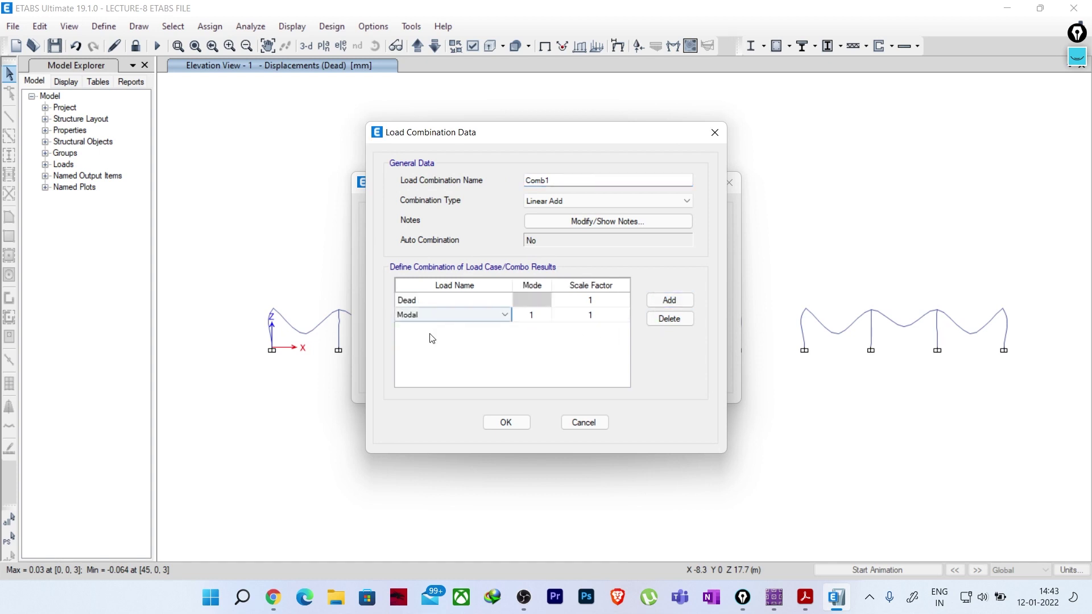
pyautogui.click(428, 320)
pyautogui.click(420, 336)
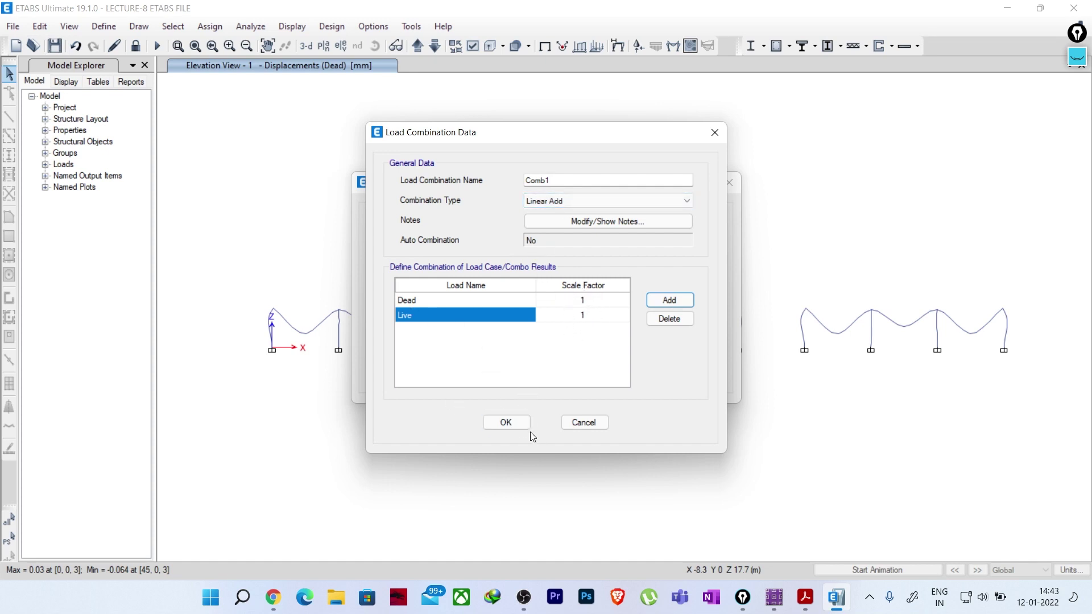
pyautogui.click(510, 422)
pyautogui.click(600, 376)
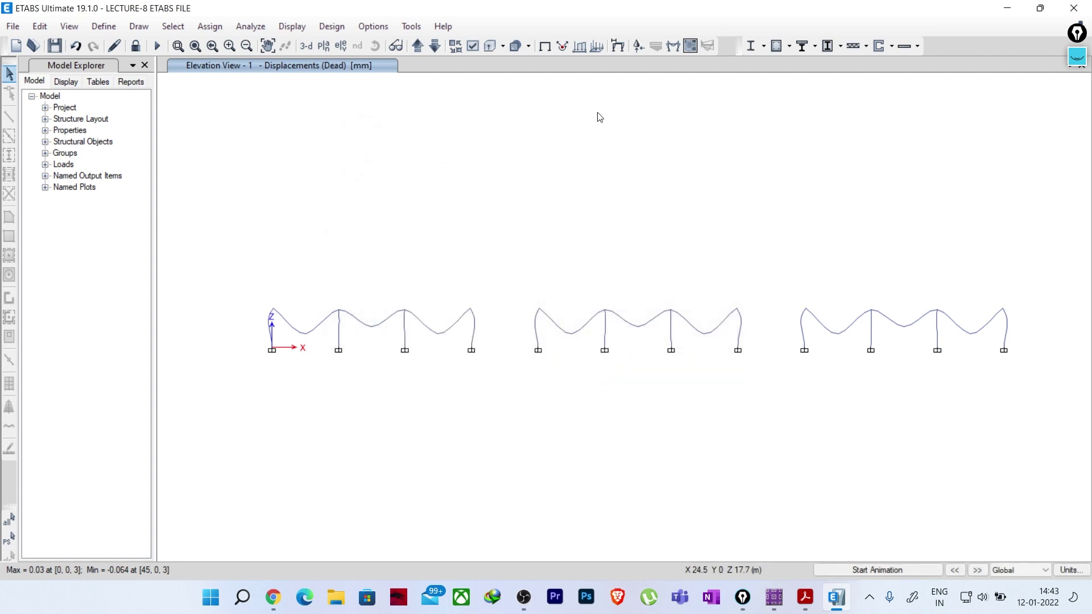
# - Display the filled Moment 3-3 diagram with values for combination Comb1 on elevation 1
pyautogui.click(673, 51)
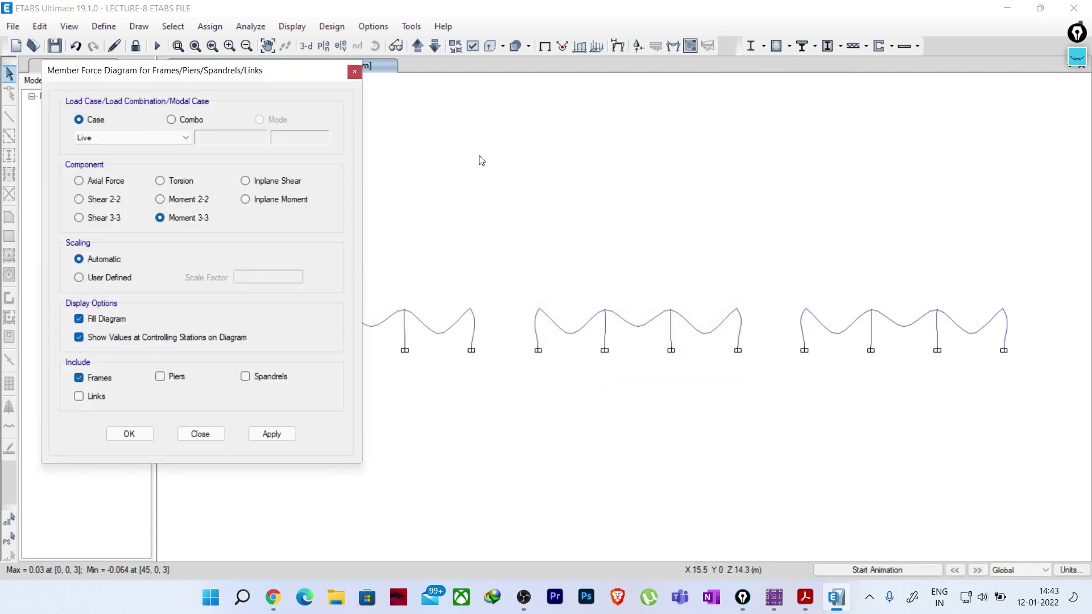
pyautogui.click(172, 120)
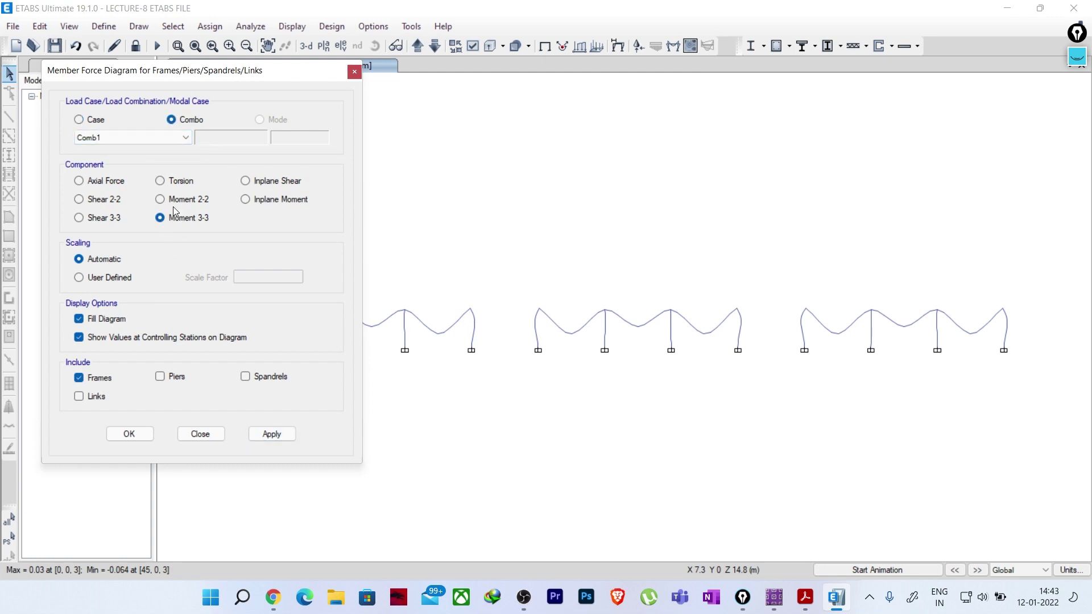
pyautogui.click(274, 436)
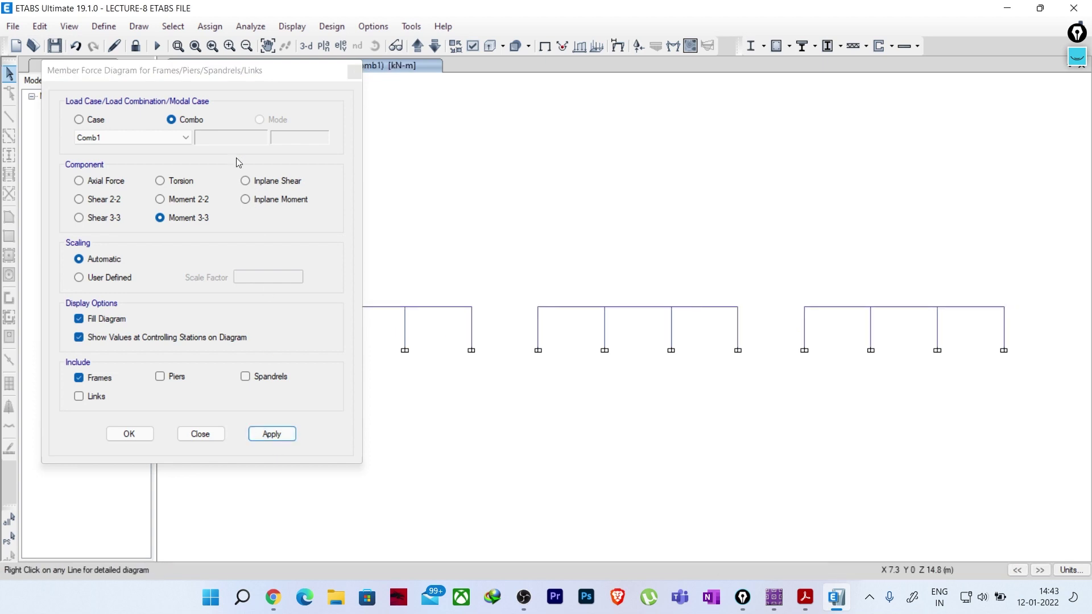
pyautogui.moveTo(201, 81); pyautogui.dragTo(85, 120)
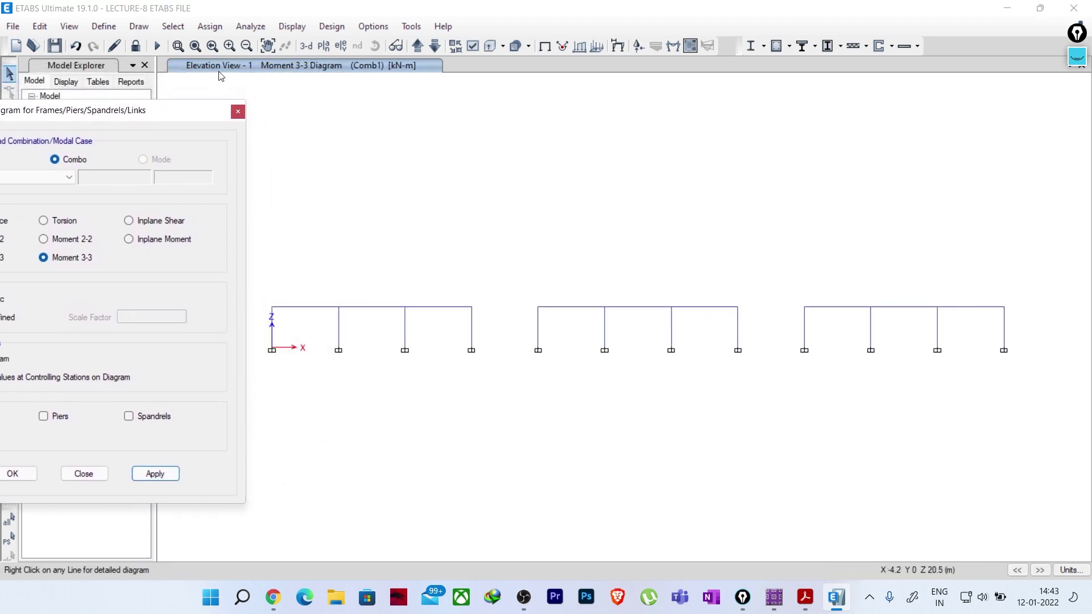
pyautogui.click(307, 45)
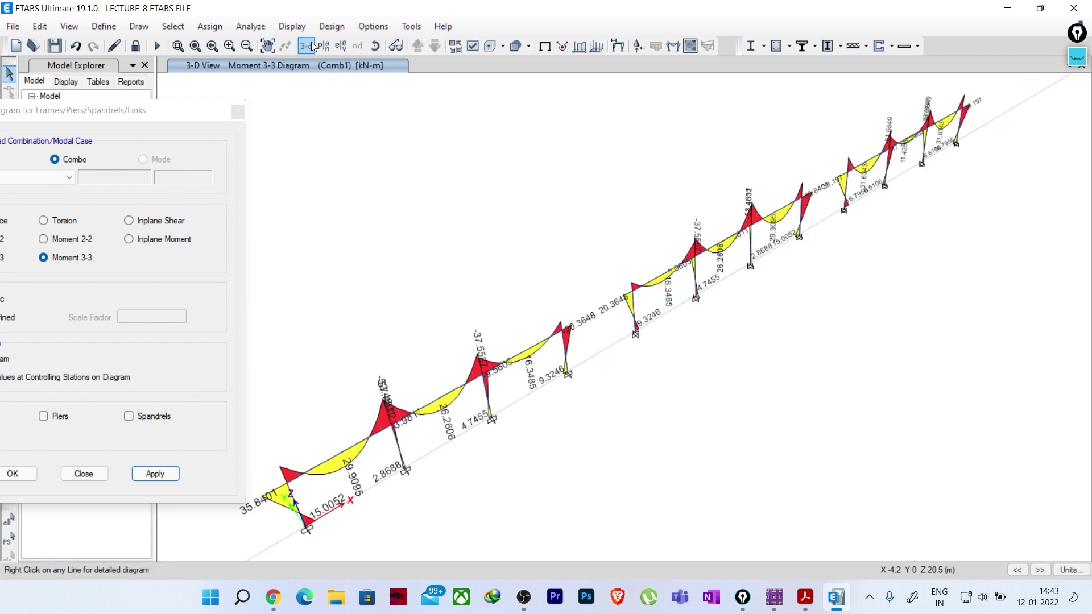
pyautogui.click(341, 46)
pyautogui.click(415, 260)
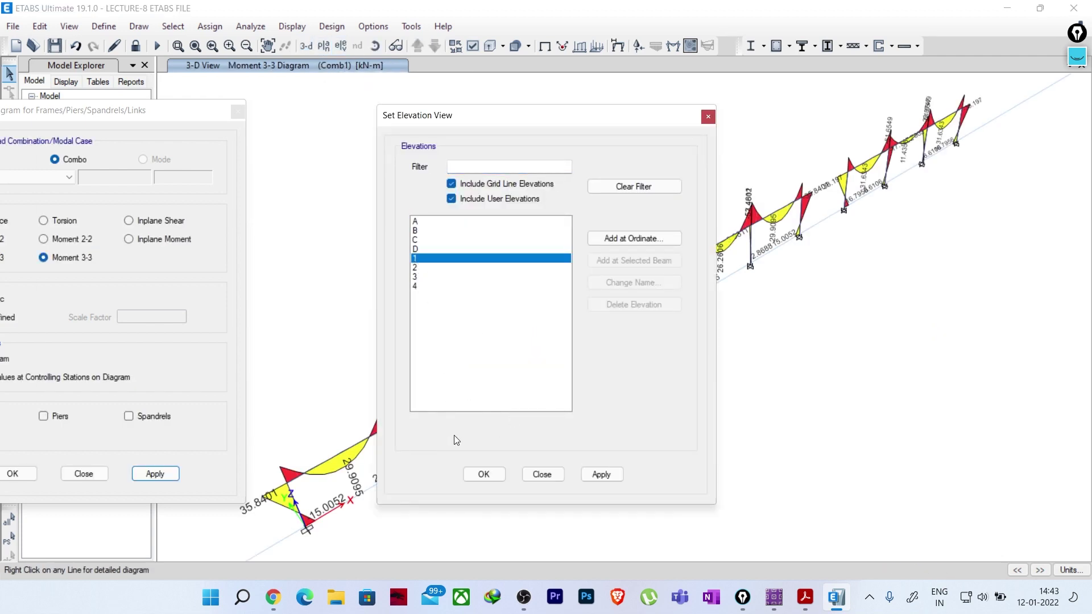
pyautogui.click(473, 478)
# - Examine the Comb1 support and midspan moments on the first, second and third frames
pyautogui.scroll(3, 407, 285)
pyautogui.moveTo(530, 324); pyautogui.dragTo(490, 298, button='middle')
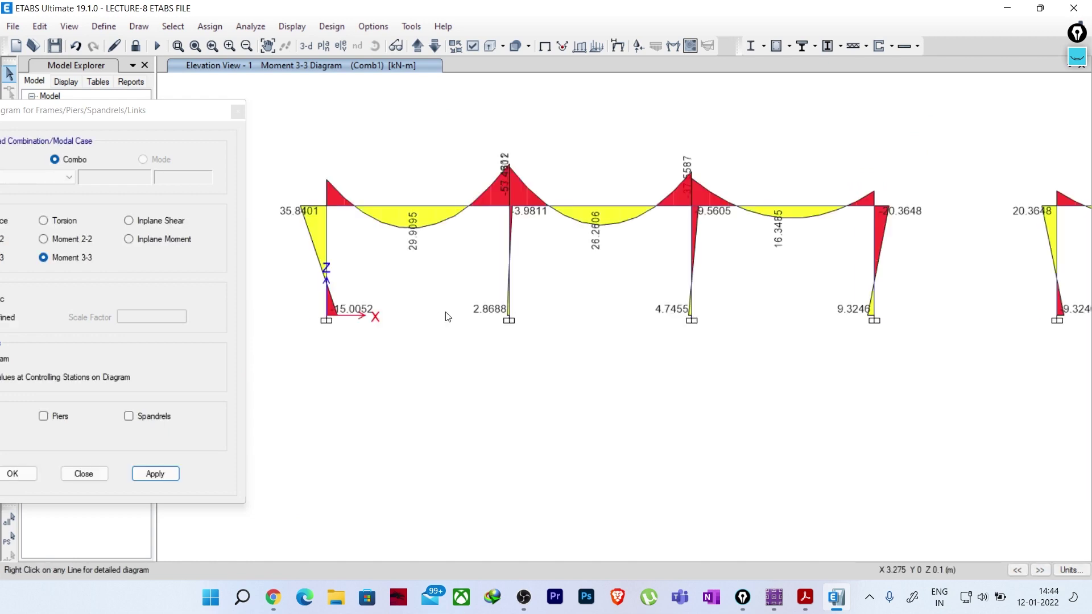
pyautogui.moveTo(654, 317); pyautogui.dragTo(220, 316, button='middle')
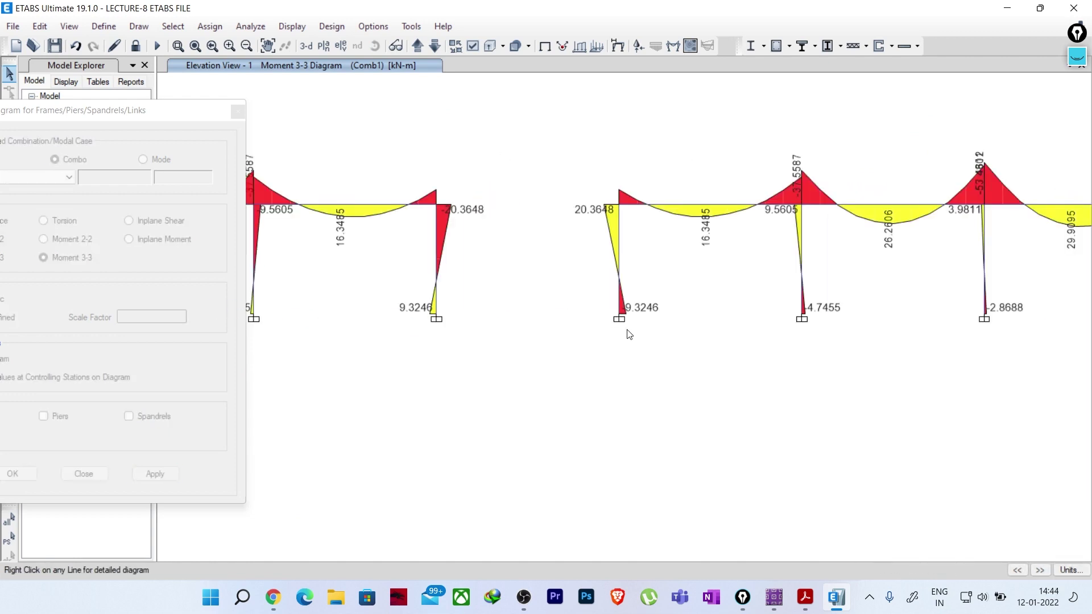
pyautogui.moveTo(517, 249); pyautogui.dragTo(961, 248, button='middle')
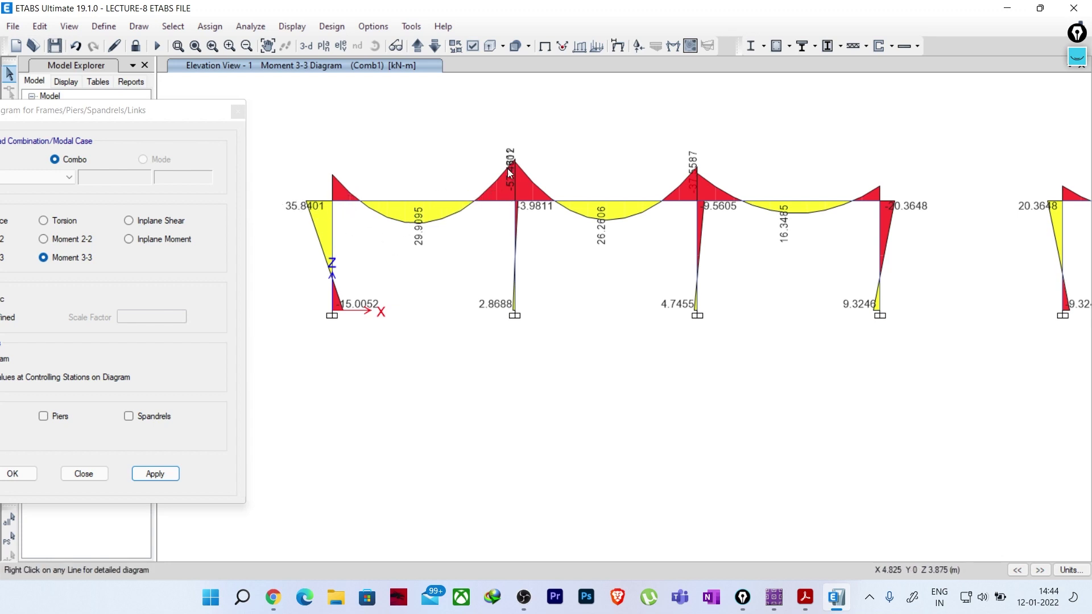
pyautogui.moveTo(541, 187); pyautogui.dragTo(485, 229, button='middle')
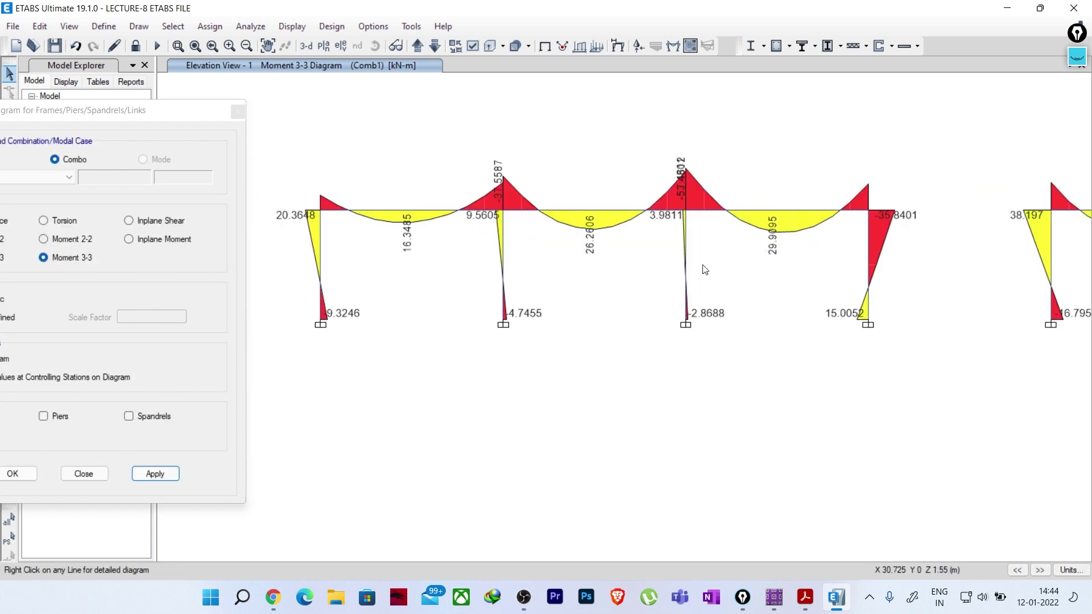
pyautogui.moveTo(782, 199); pyautogui.dragTo(341, 252, button='middle')
pyautogui.moveTo(526, 257); pyautogui.dragTo(536, 258, button='middle')
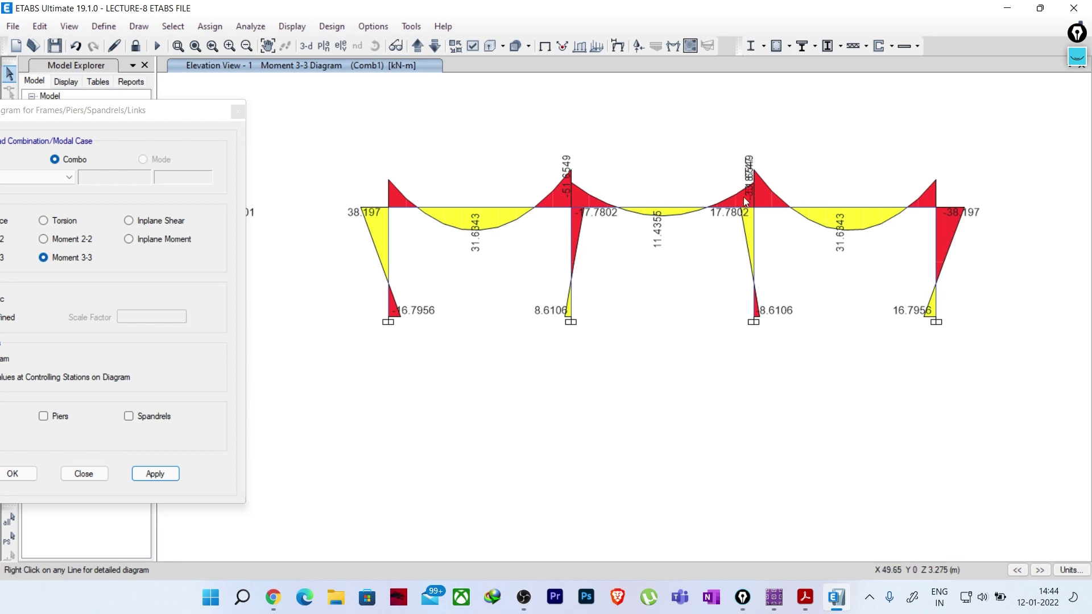
# - Display the Moment 3-3 diagram for the Live load case and inspect the first frame
pyautogui.moveTo(171, 111); pyautogui.dragTo(318, 98)
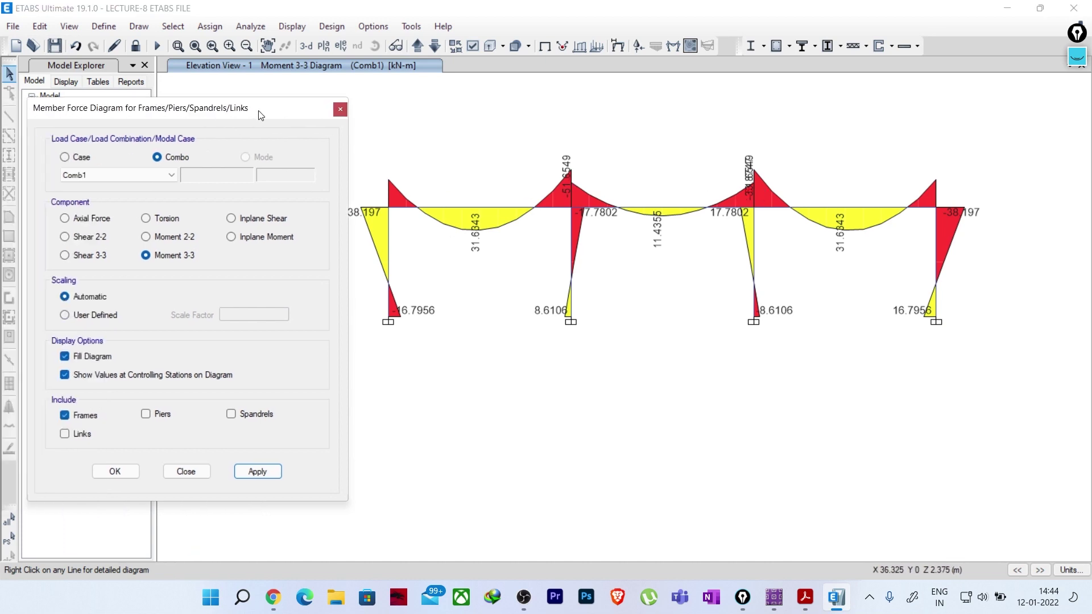
pyautogui.click(111, 146)
pyautogui.click(148, 164)
pyautogui.click(141, 186)
pyautogui.click(303, 460)
pyautogui.scroll(-3, 691, 358)
pyautogui.scroll(1, 691, 333)
pyautogui.scroll(1, 812, 295)
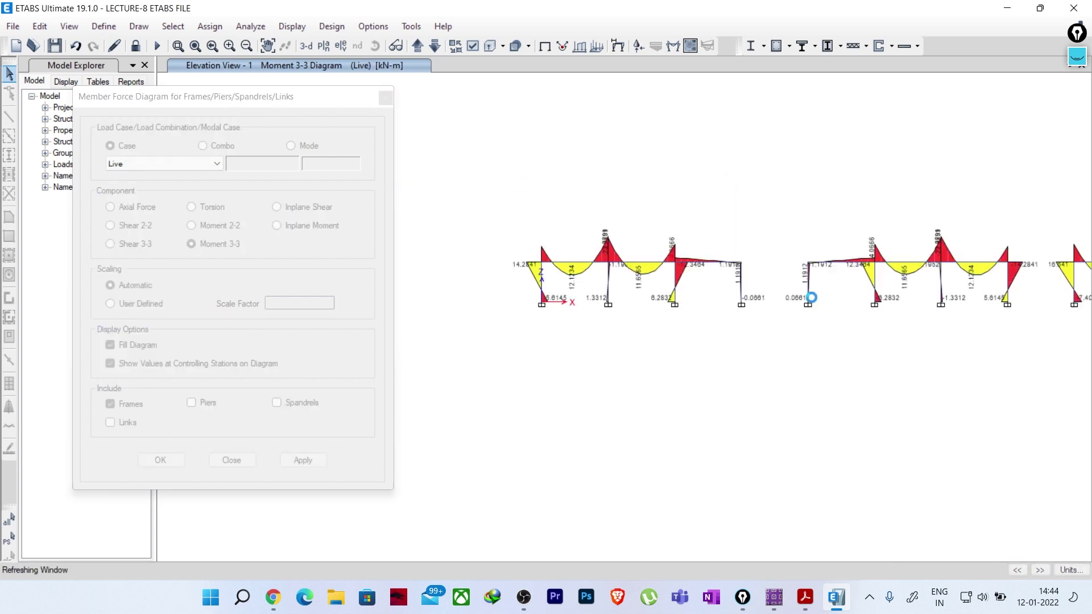
pyautogui.scroll(1, 619, 275)
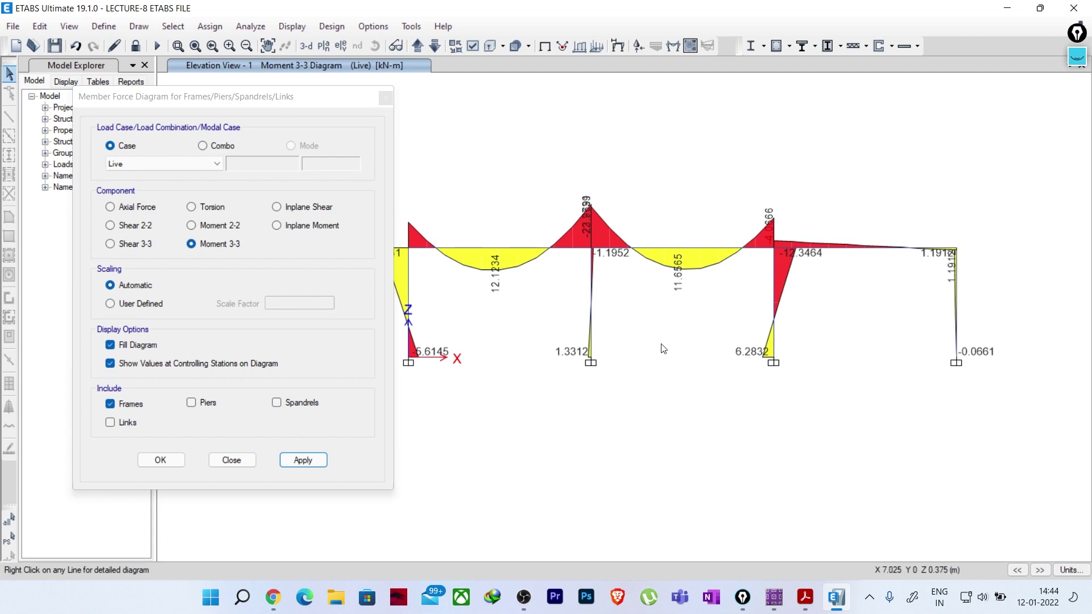
# - Switch the Moment 3-3 diagram from the Live case back to combination Comb1
pyautogui.click(201, 147)
pyautogui.click(190, 164)
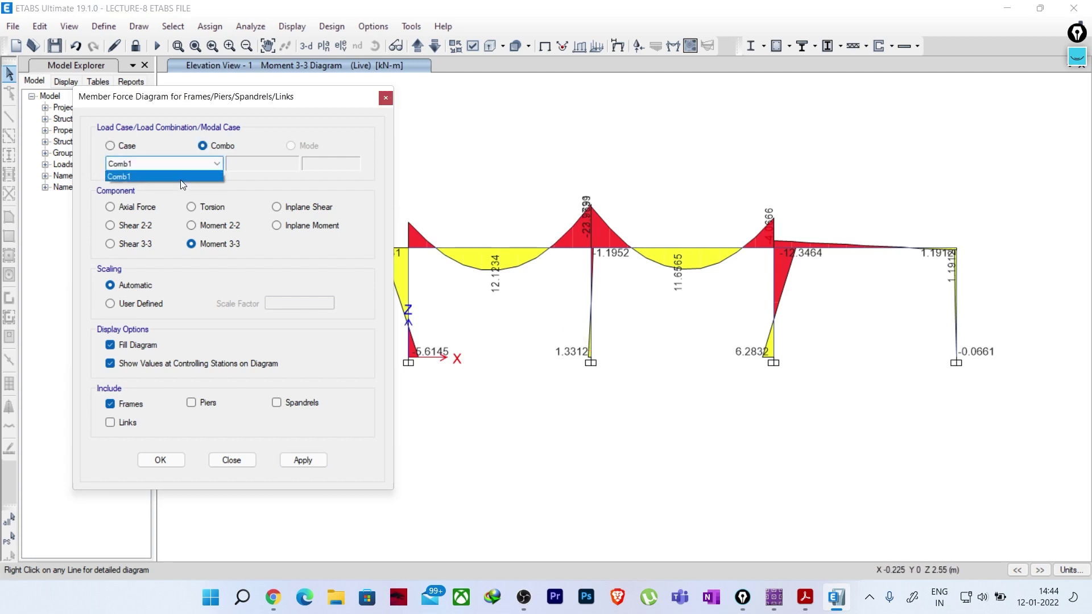
pyautogui.click(238, 268)
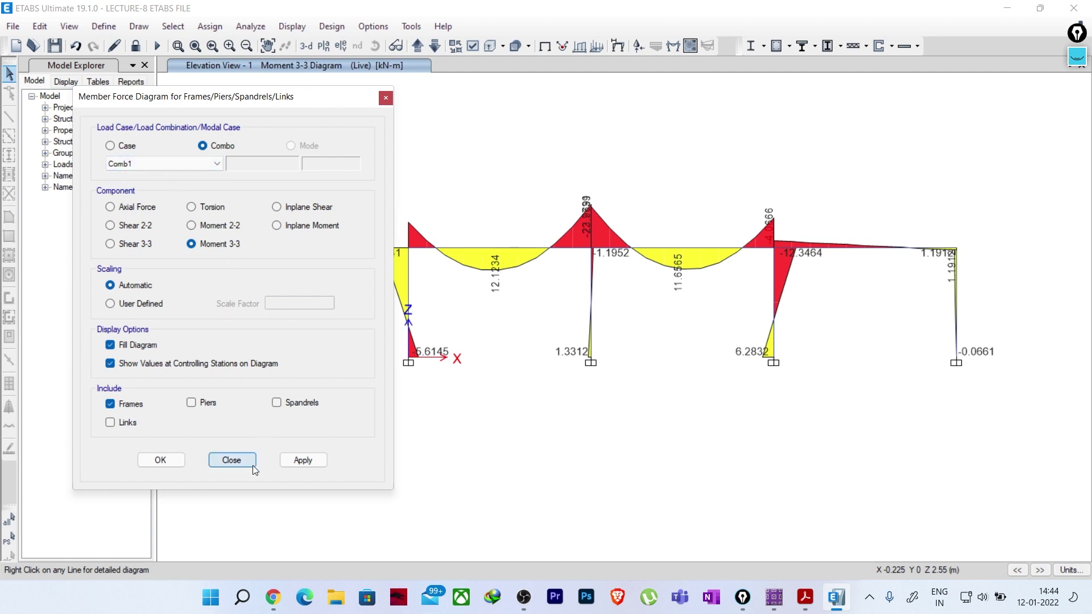
pyautogui.click(303, 460)
pyautogui.scroll(-3, 612, 305)
pyautogui.moveTo(703, 367); pyautogui.dragTo(693, 314, button='middle')
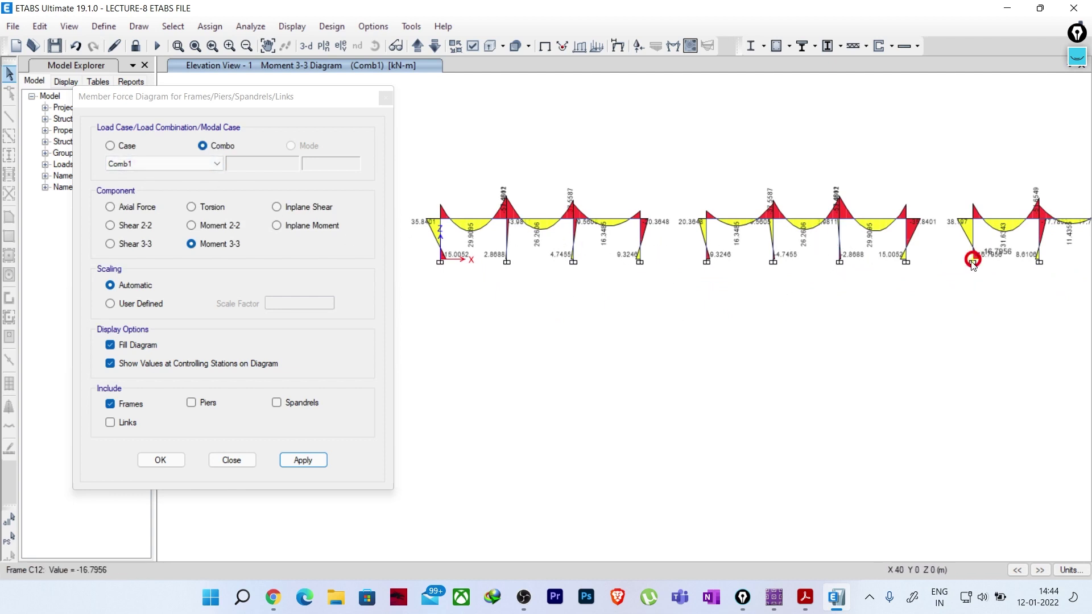
# - Compare the Comb1 moment diagrams of all three frames and inspect the span moments of the middle frame
pyautogui.moveTo(970, 244); pyautogui.dragTo(790, 251, button='middle')
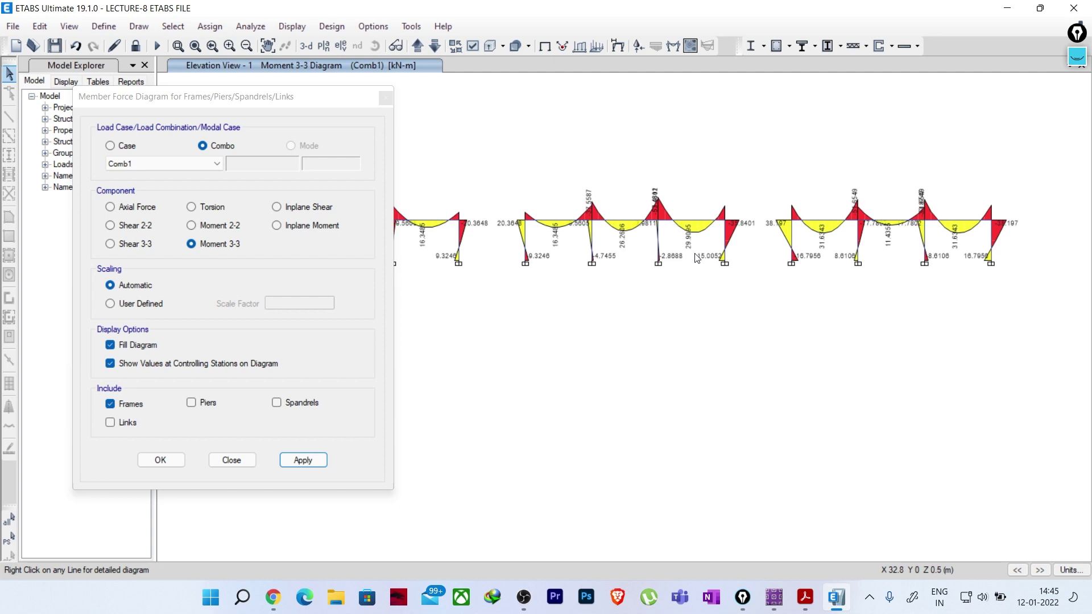
pyautogui.moveTo(693, 294); pyautogui.dragTo(685, 317, button='middle')
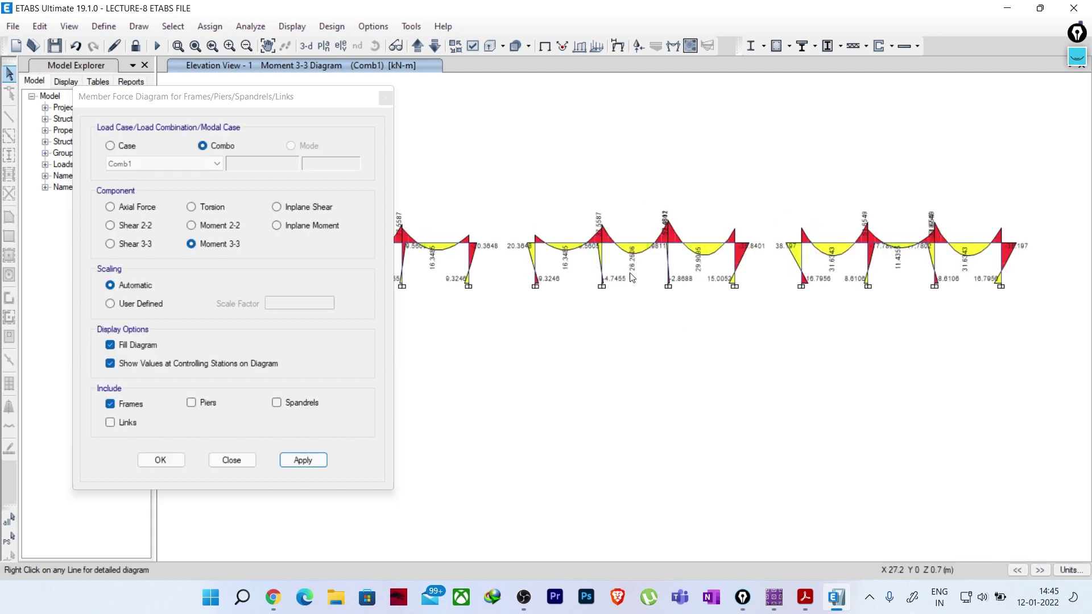
pyautogui.moveTo(250, 105); pyautogui.dragTo(92, 121)
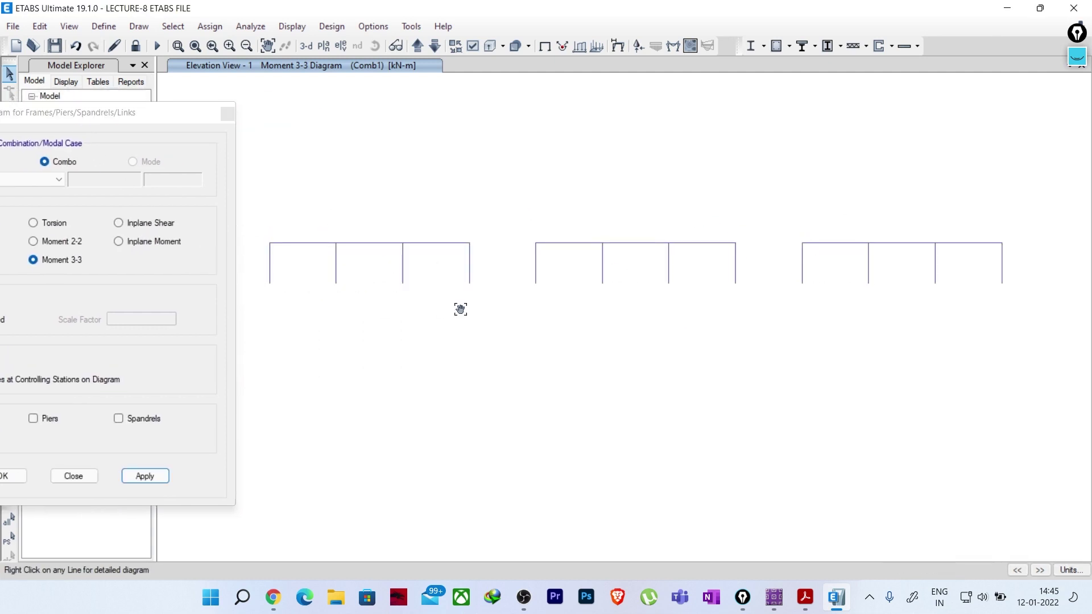
pyautogui.moveTo(438, 289); pyautogui.dragTo(458, 299, button='middle')
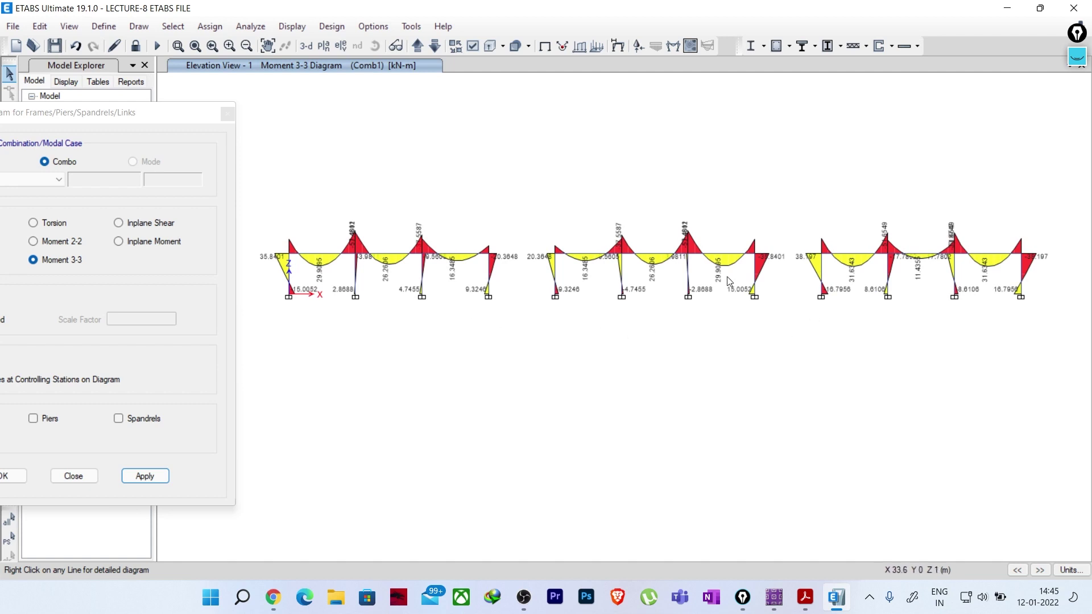
pyautogui.scroll(4, 705, 266)
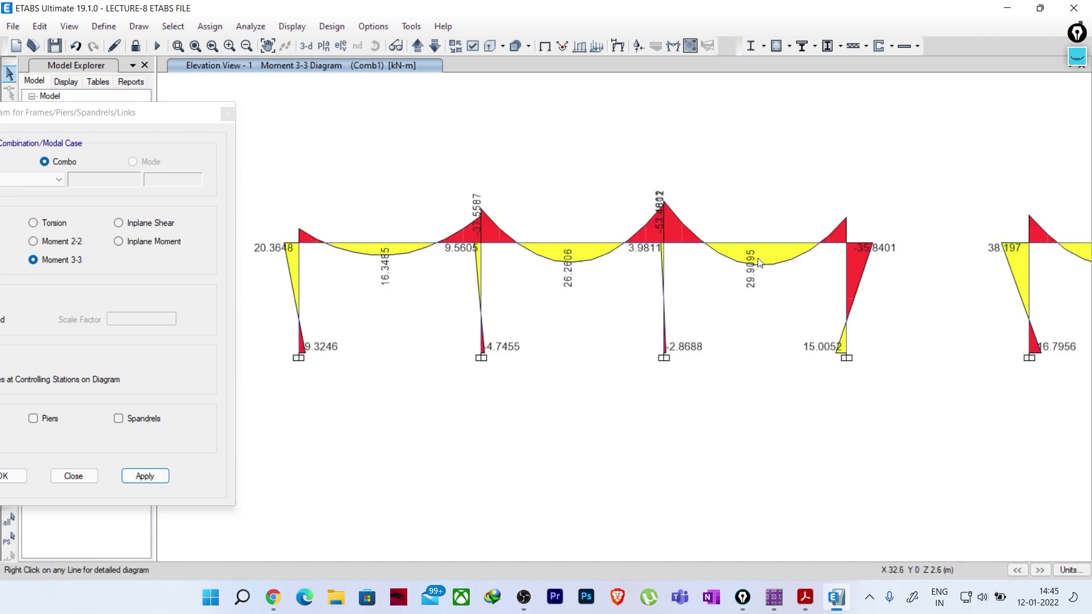
# - Open the IS 456:2000 concrete frame design preferences and look up the Pattern Live Load Factor
pyautogui.scroll(-4, 722, 261)
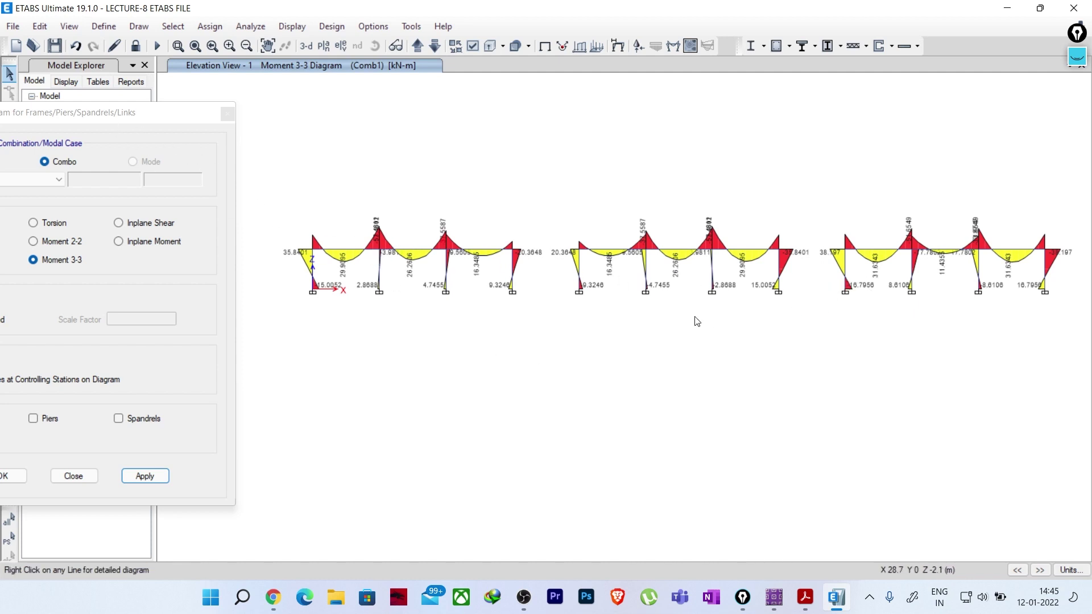
pyautogui.moveTo(704, 307); pyautogui.dragTo(661, 315, button='middle')
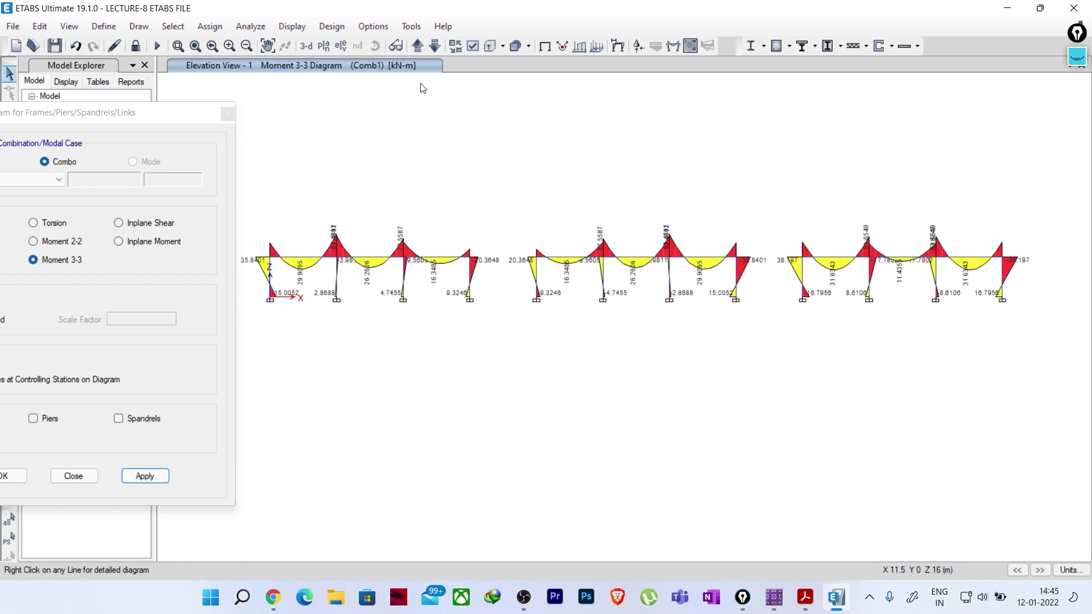
pyautogui.click(337, 26)
pyautogui.moveTo(354, 65)
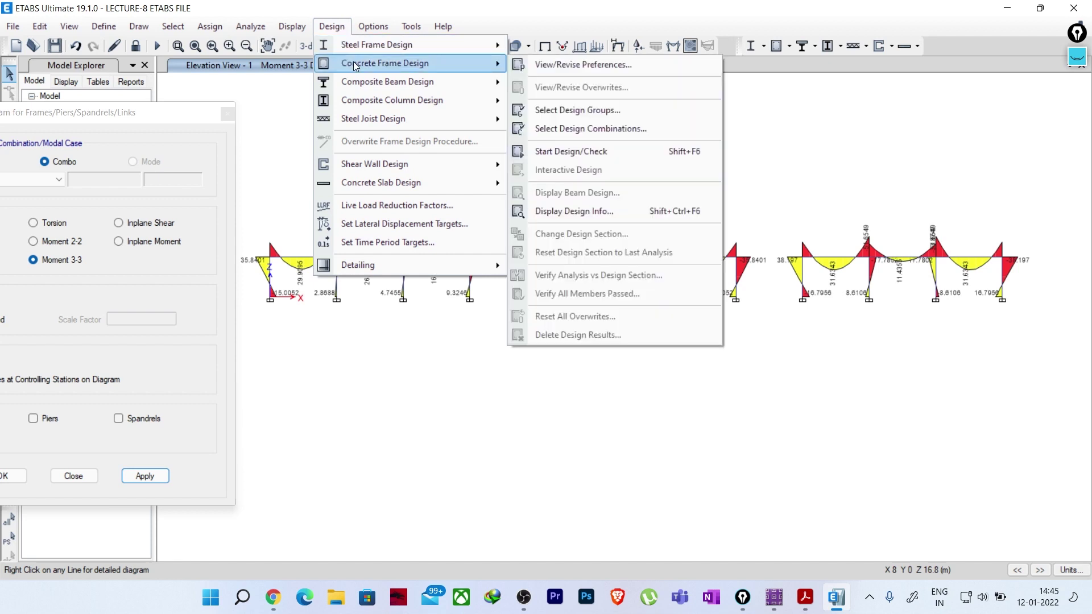
pyautogui.click(588, 68)
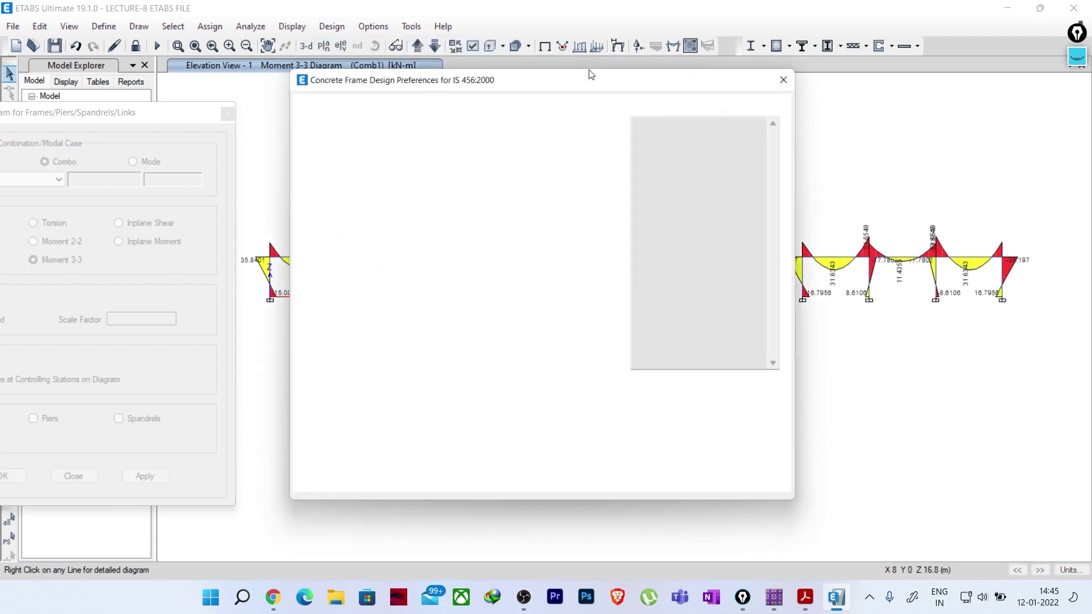
pyautogui.moveTo(614, 257); pyautogui.dragTo(613, 330)
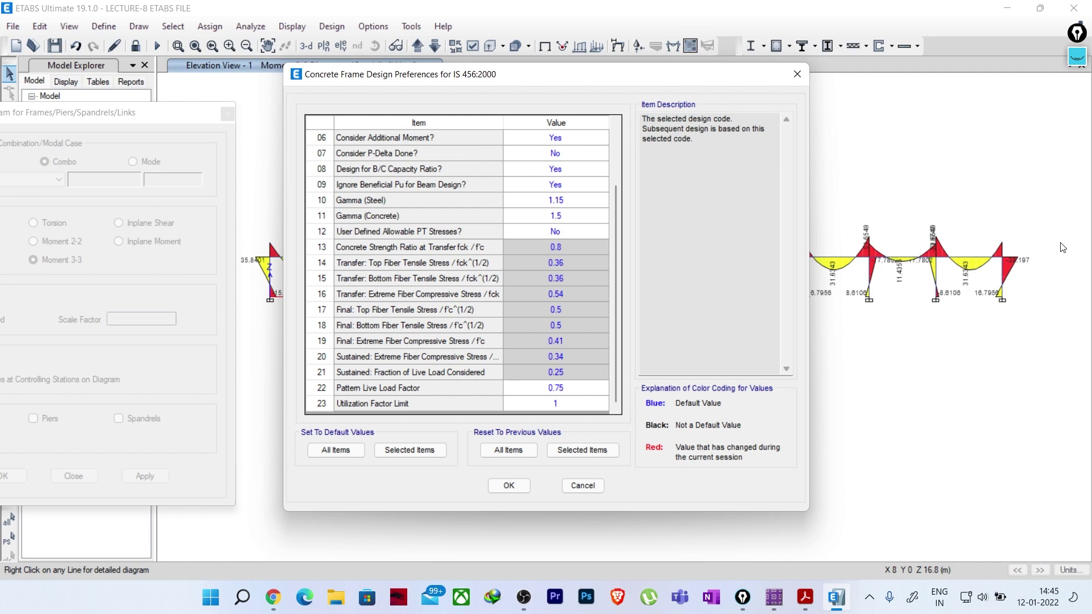
# - Handwrite "1.2 X 0.75" with a boxed "1.125" below it over the item description using the screen pen
pyautogui.click(1077, 56)
pyautogui.moveTo(676, 209)
pyautogui.mouseDown()
pyautogui.moveTo(681, 222)
pyautogui.moveTo(722, 199)
pyautogui.moveTo(721, 187)
pyautogui.moveTo(730, 199)
pyautogui.moveTo(746, 193)
pyautogui.moveTo(765, 164)
pyautogui.mouseUp()
pyautogui.click(684, 212)
pyautogui.moveTo(699, 238)
pyautogui.mouseDown()
pyautogui.moveTo(696, 248)
pyautogui.moveTo(746, 219)
pyautogui.mouseUp()
pyautogui.click(703, 242)
pyautogui.moveTo(742, 219); pyautogui.dragTo(757, 212)
pyautogui.moveTo(707, 263)
pyautogui.mouseDown()
pyautogui.moveTo(742, 206)
pyautogui.moveTo(715, 273)
pyautogui.mouseUp()
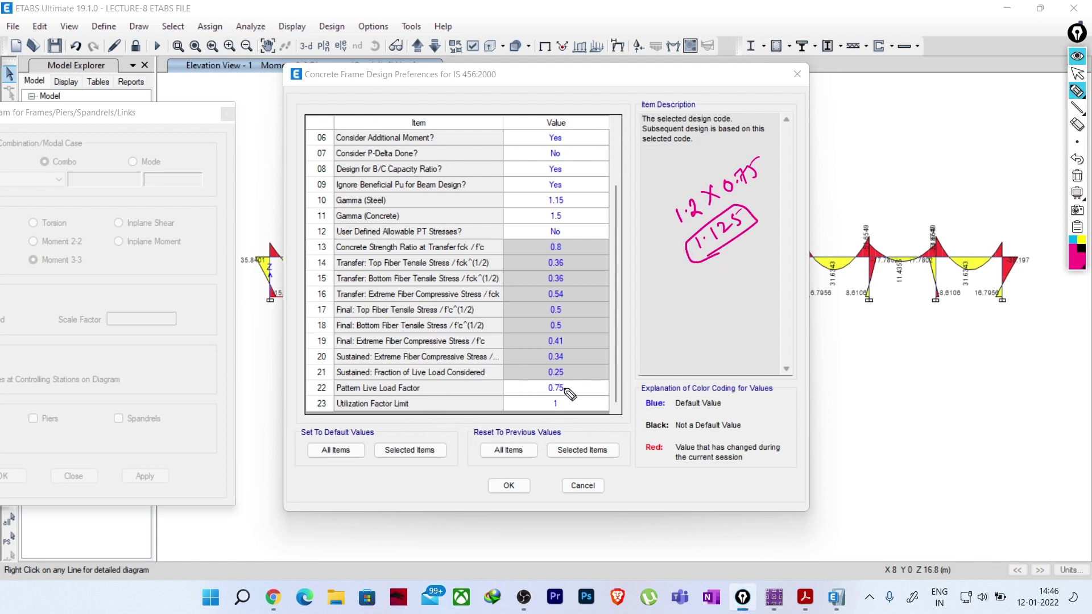
# - Circle the Pattern Live Load Factor value with the screen pen and write "> 0" beside it
pyautogui.moveTo(569, 380)
pyautogui.mouseDown()
pyautogui.moveTo(540, 392)
pyautogui.moveTo(575, 386)
pyautogui.moveTo(586, 396)
pyautogui.moveTo(600, 382)
pyautogui.mouseUp()
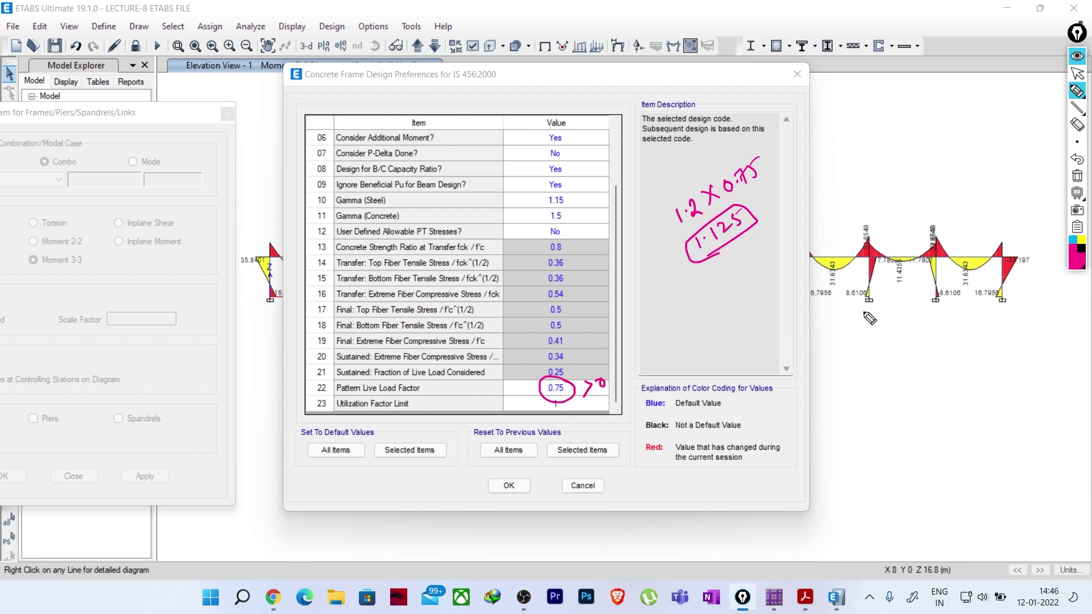
pyautogui.moveTo(526, 382); pyautogui.dragTo(522, 396)
pyautogui.moveTo(697, 199)
pyautogui.mouseDown()
pyautogui.moveTo(679, 224)
pyautogui.moveTo(688, 216)
pyautogui.mouseUp()
# - Erase all pen annotations and close the concrete frame design preferences without changes
pyautogui.click(1075, 177)
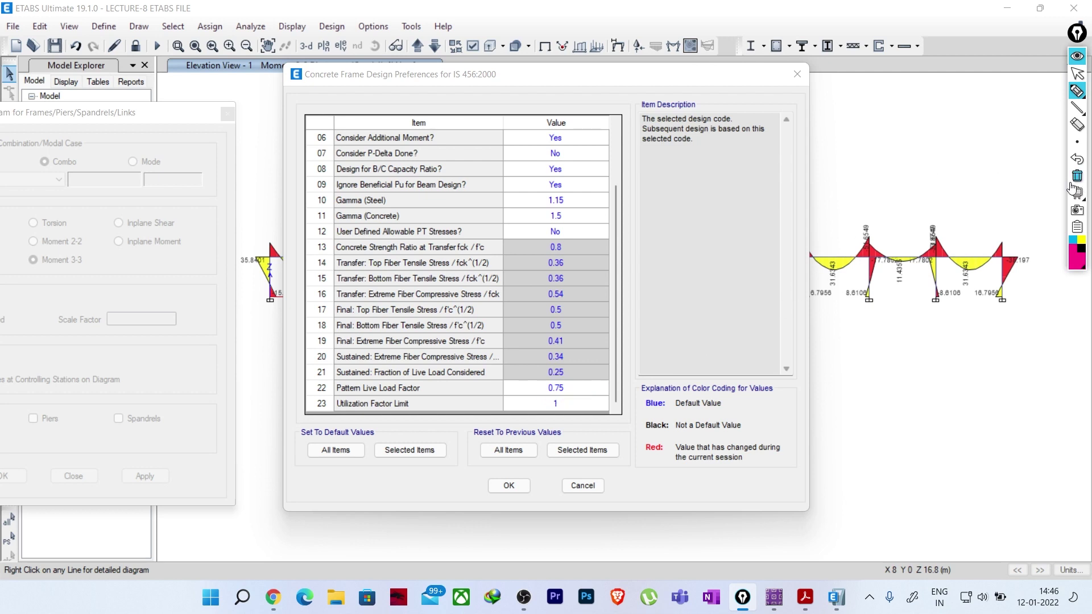
pyautogui.click(1076, 73)
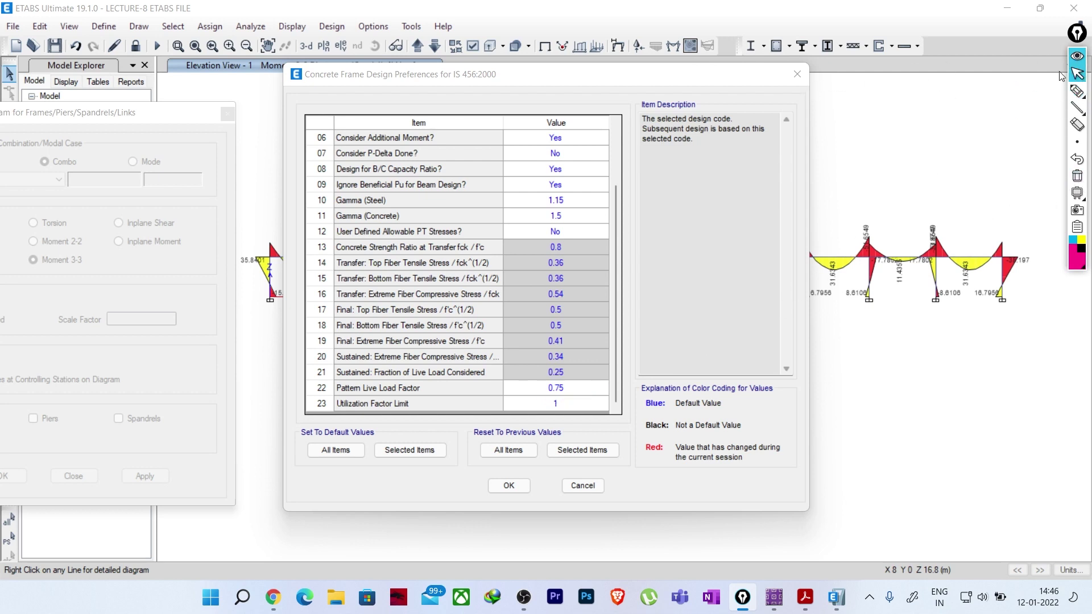
pyautogui.click(797, 75)
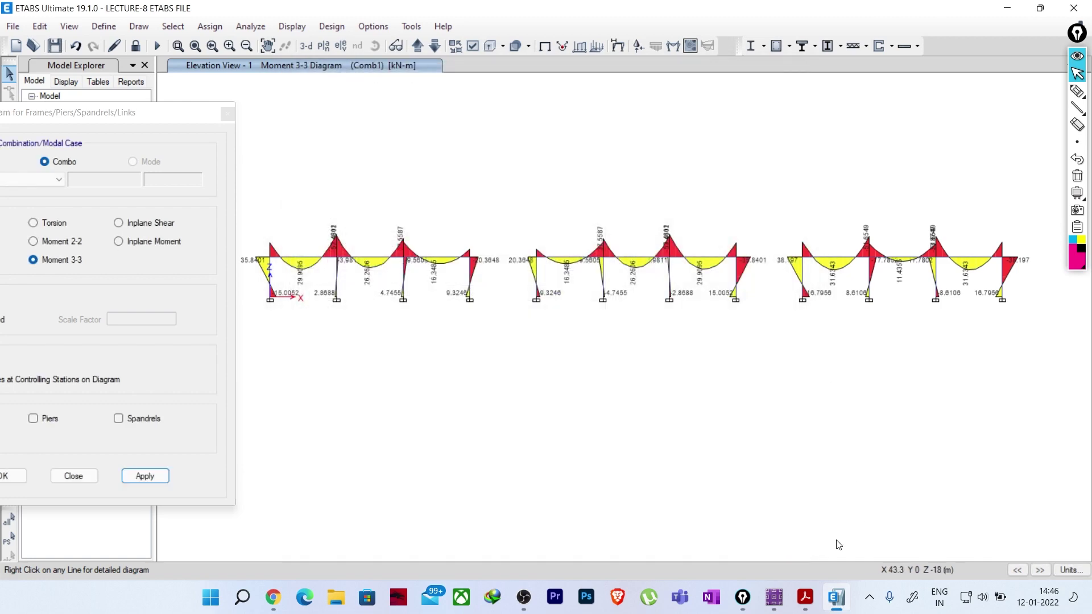
# - Switch to SAFE 2016 and review the DEAD and LIVE load patterns defined in model1, leaving them unedited
pyautogui.click(772, 596)
pyautogui.moveTo(685, 351); pyautogui.dragTo(663, 363, button='middle')
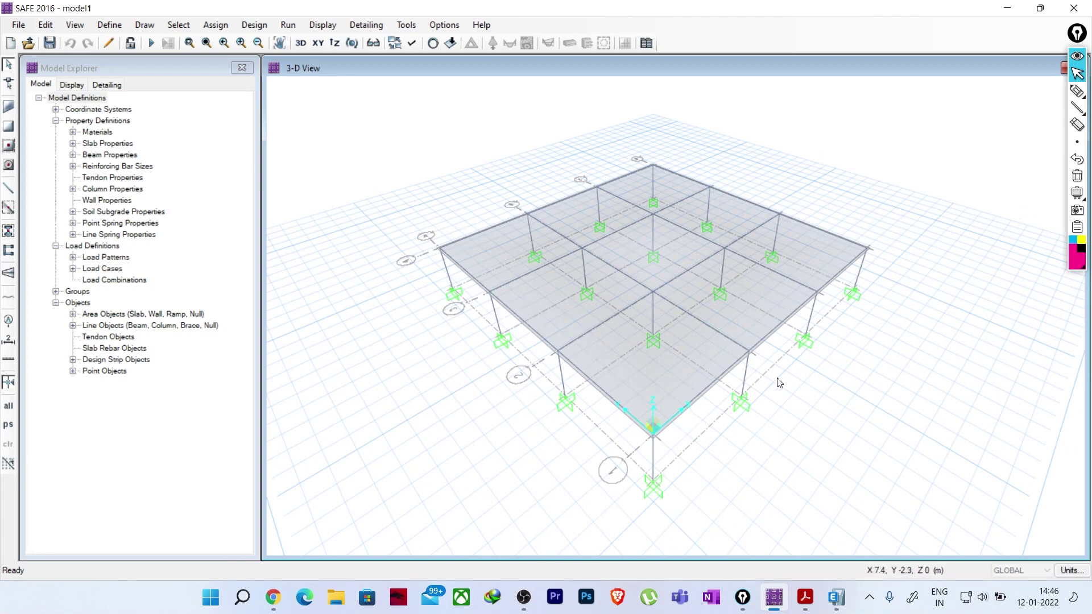
pyautogui.click(111, 26)
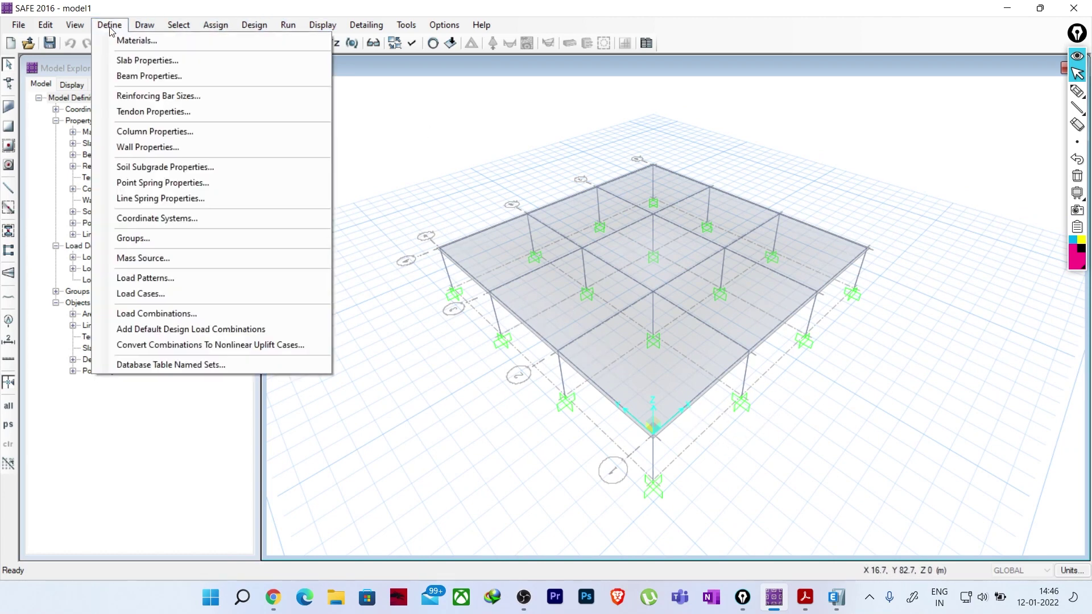
pyautogui.click(162, 278)
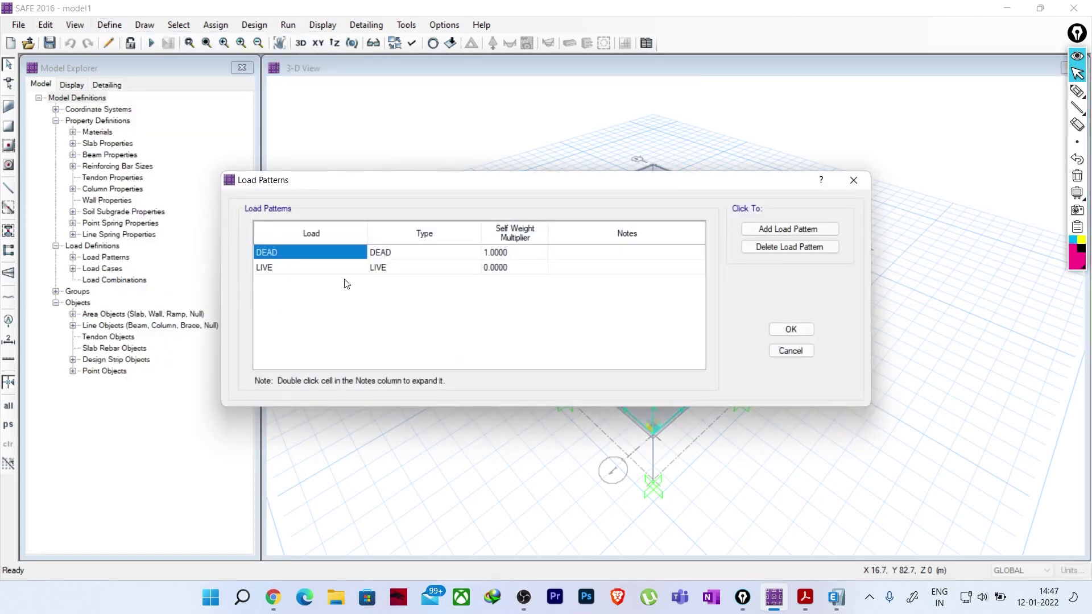
pyautogui.click(307, 267)
pyautogui.press('Up')
pyautogui.press('Down')
pyautogui.press('Up')
pyautogui.press('Down')
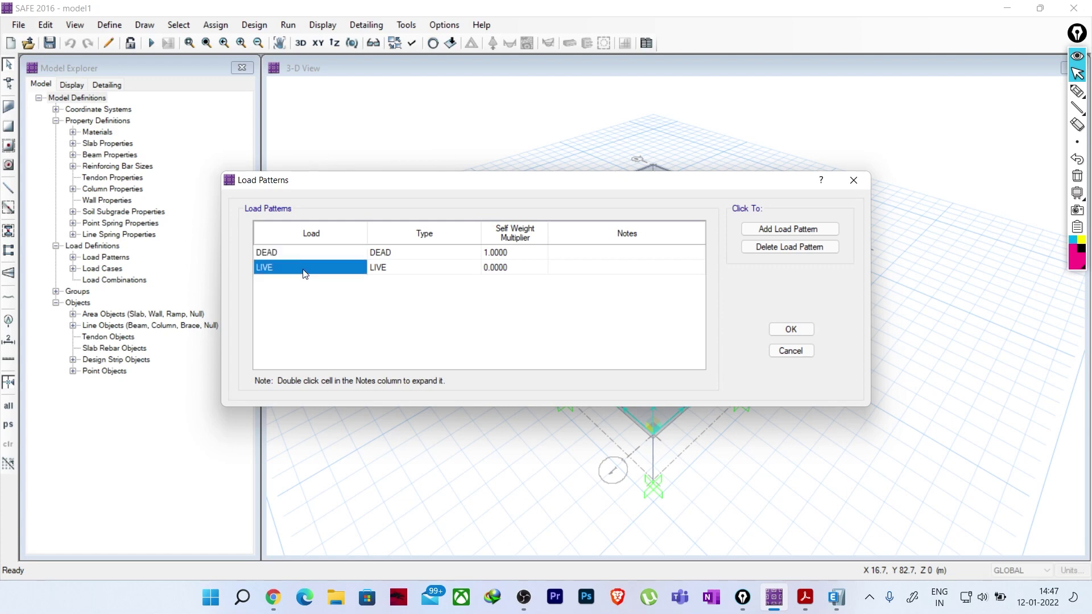
pyautogui.click(790, 351)
# - Display the DEAD slab surface loads in the gravity direction with loading values
pyautogui.click(322, 24)
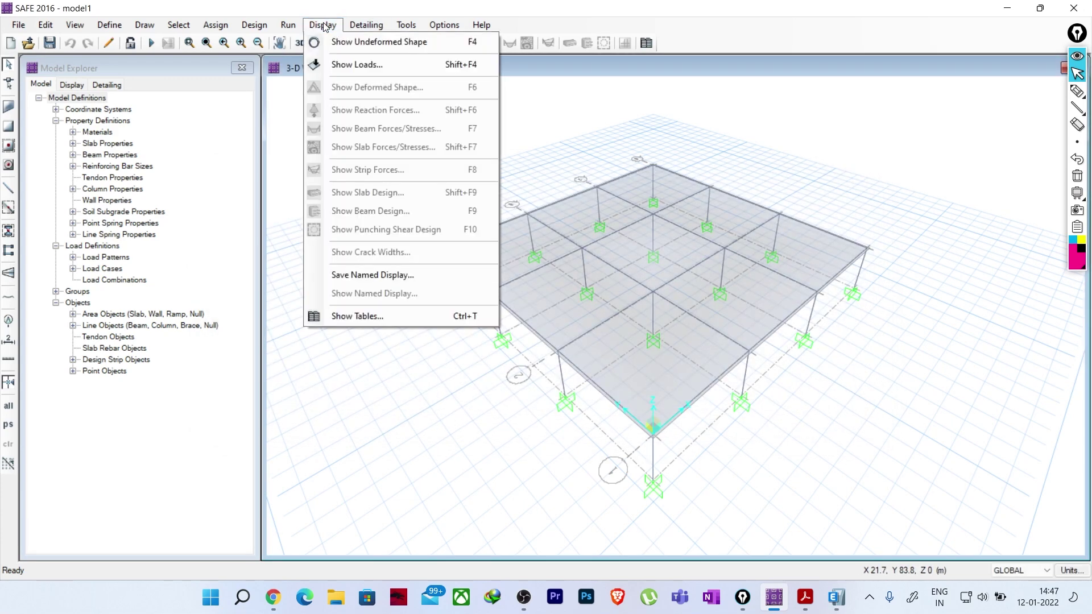
pyautogui.click(344, 65)
pyautogui.moveTo(472, 130); pyautogui.dragTo(181, 94)
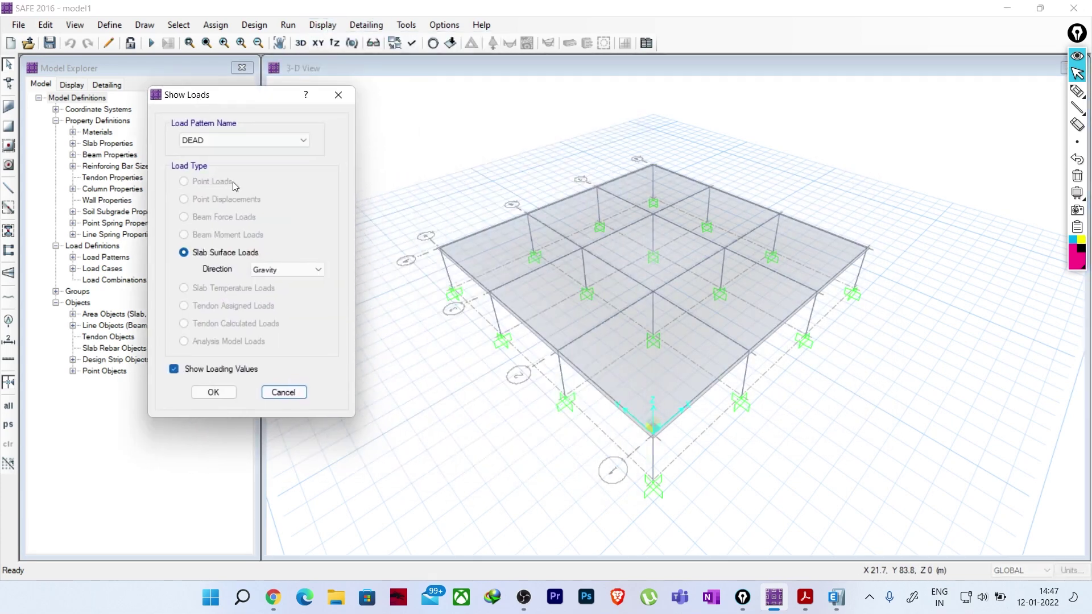
pyautogui.click(215, 392)
pyautogui.scroll(2, 651, 276)
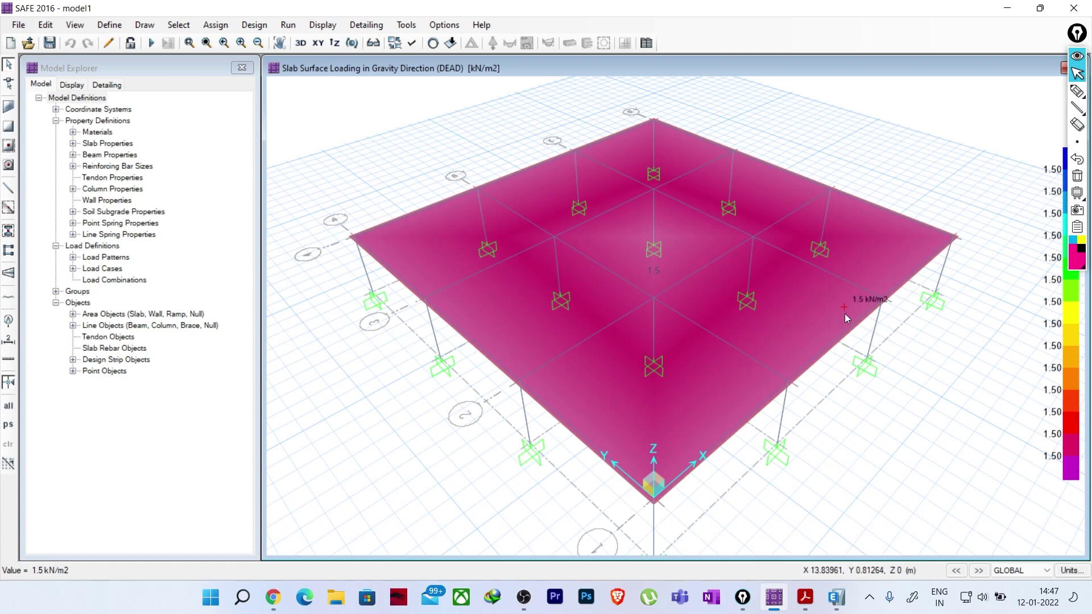
# - Display the LIVE slab surface loads in the gravity direction, and return to the undeformed model view
pyautogui.click(323, 25)
pyautogui.click(356, 65)
pyautogui.click(492, 178)
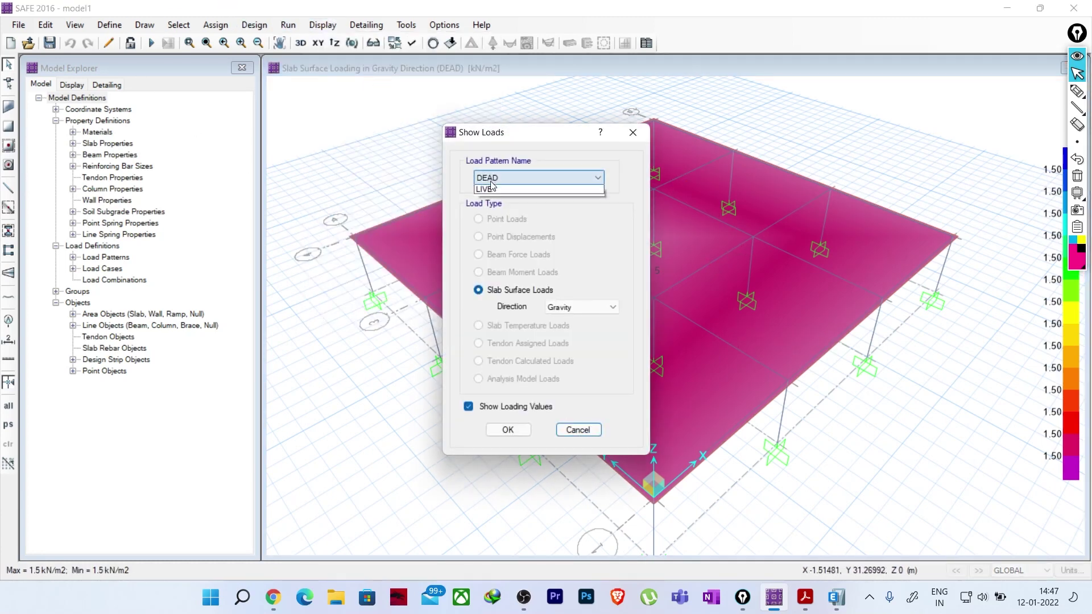
pyautogui.click(495, 200)
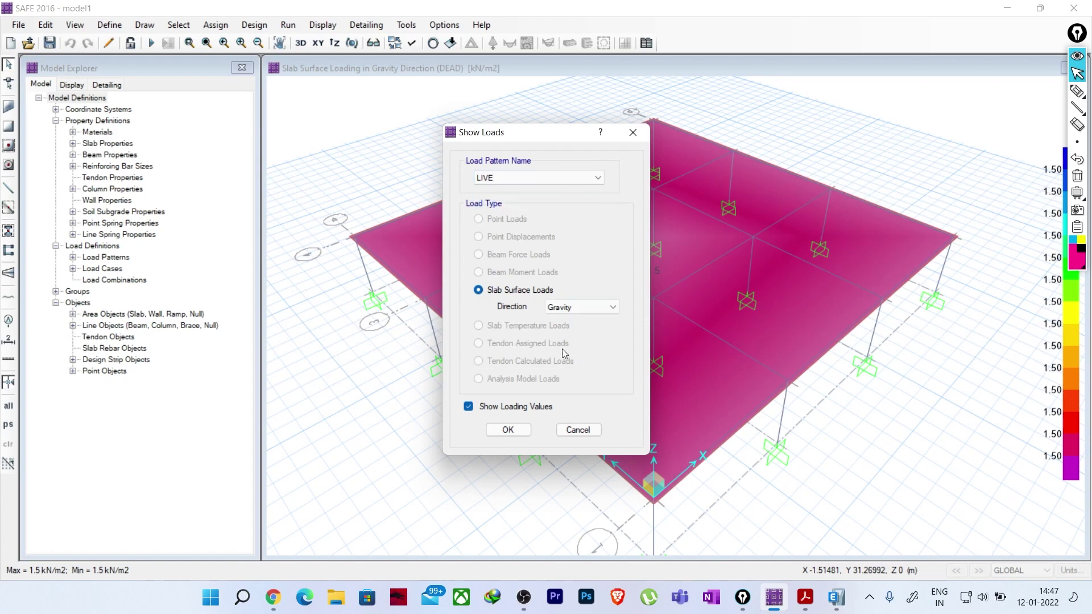
pyautogui.click(508, 430)
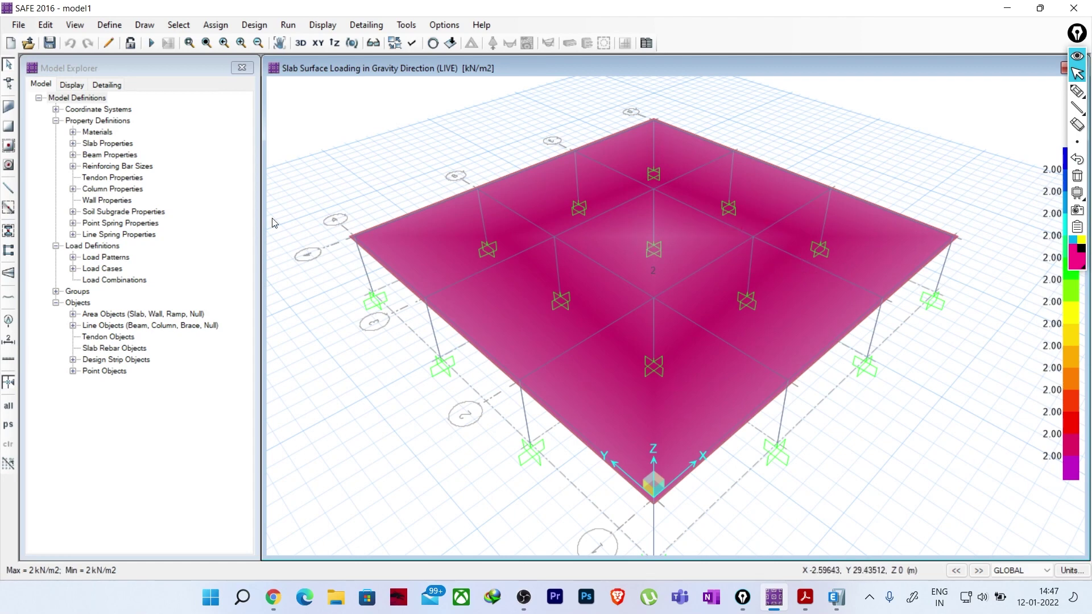
pyautogui.click(112, 27)
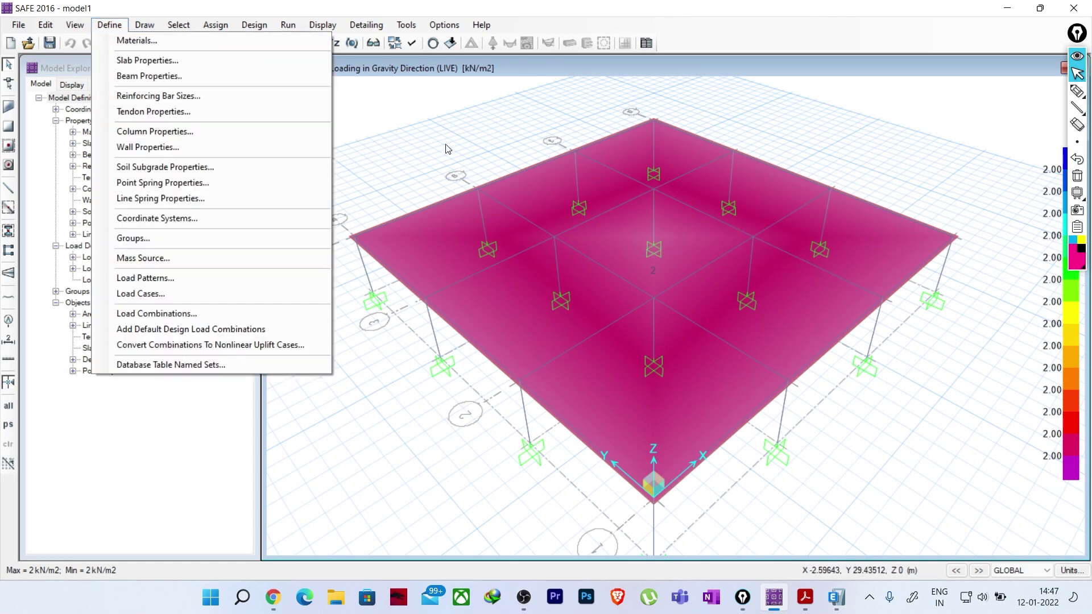
pyautogui.press('Escape')
pyautogui.press('F4')
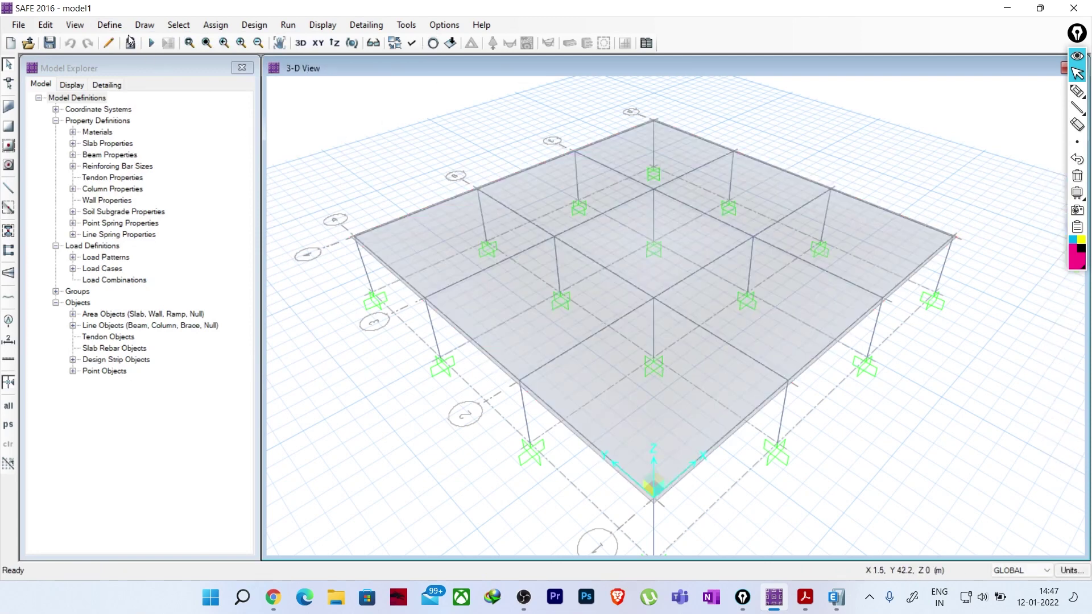
# - Add a new load pattern named PATERN LIVE
pyautogui.click(109, 25)
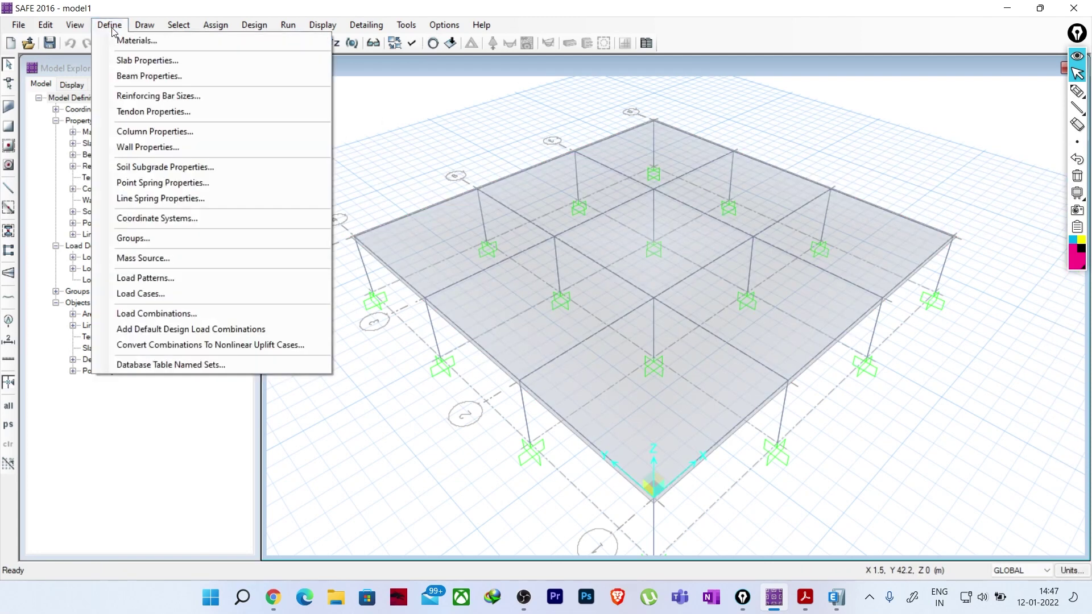
pyautogui.click(216, 278)
pyautogui.moveTo(512, 185); pyautogui.dragTo(341, 143)
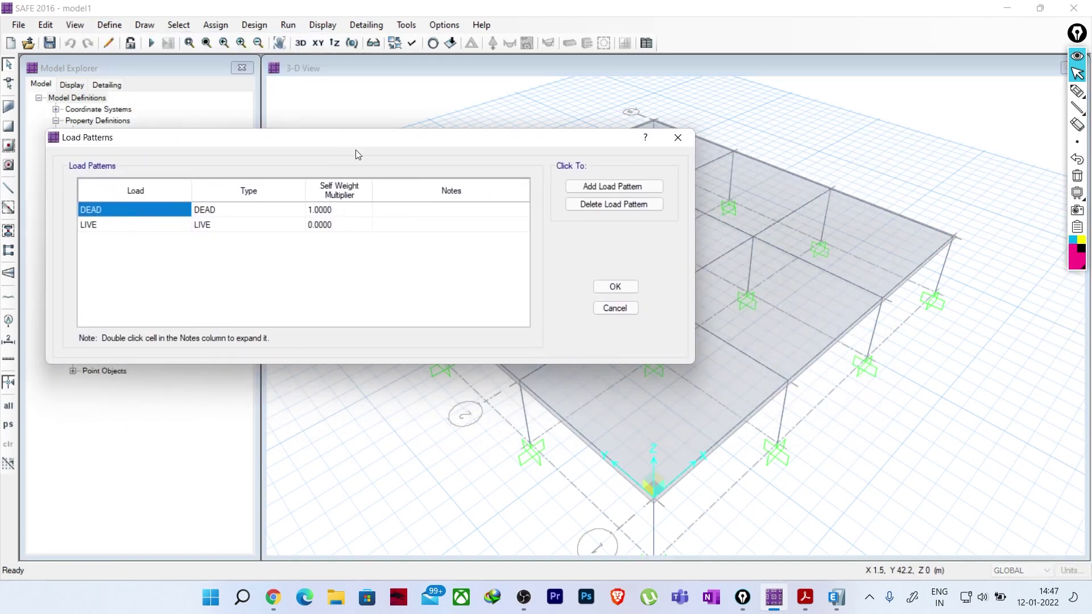
pyautogui.click(602, 185)
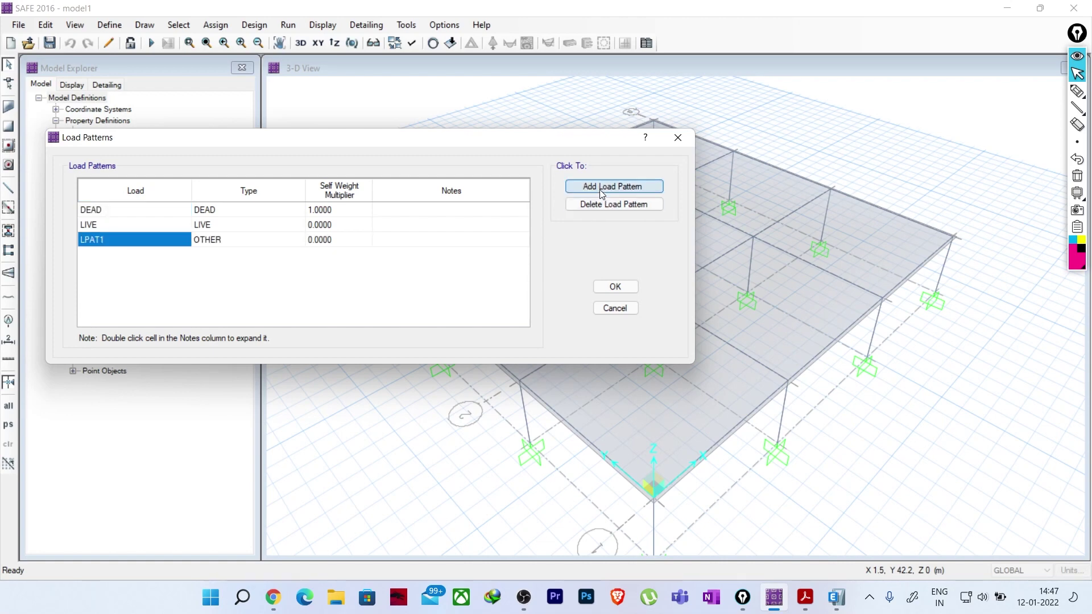
pyautogui.click(108, 241)
pyautogui.write('P')
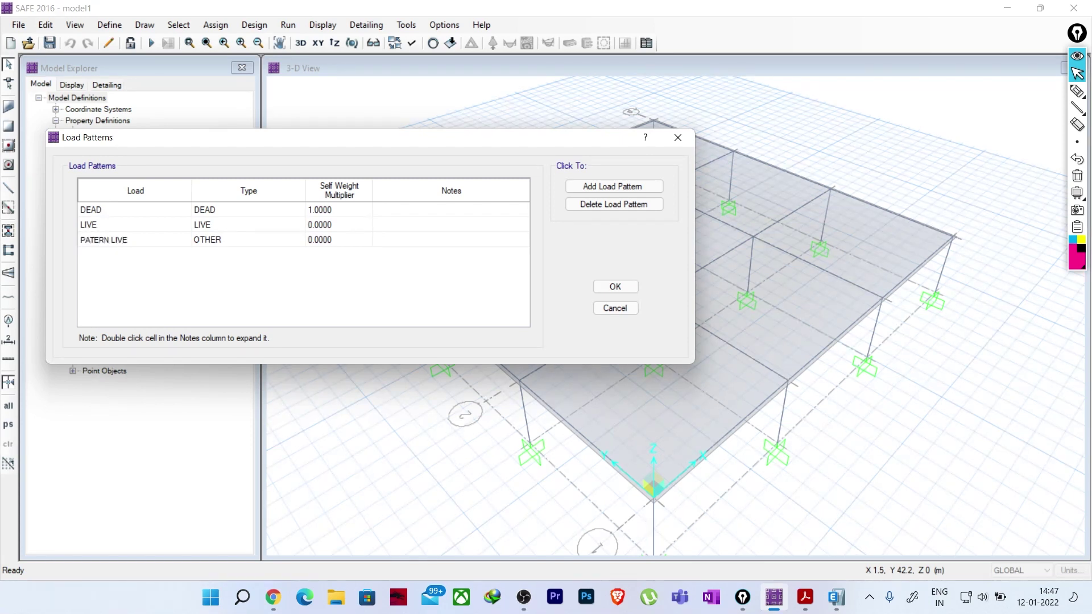
# - Set the type of the PATERN LIVE load pattern to AUTO PATTERN LIVE and save the load patterns
pyautogui.click(235, 240)
pyautogui.click(297, 240)
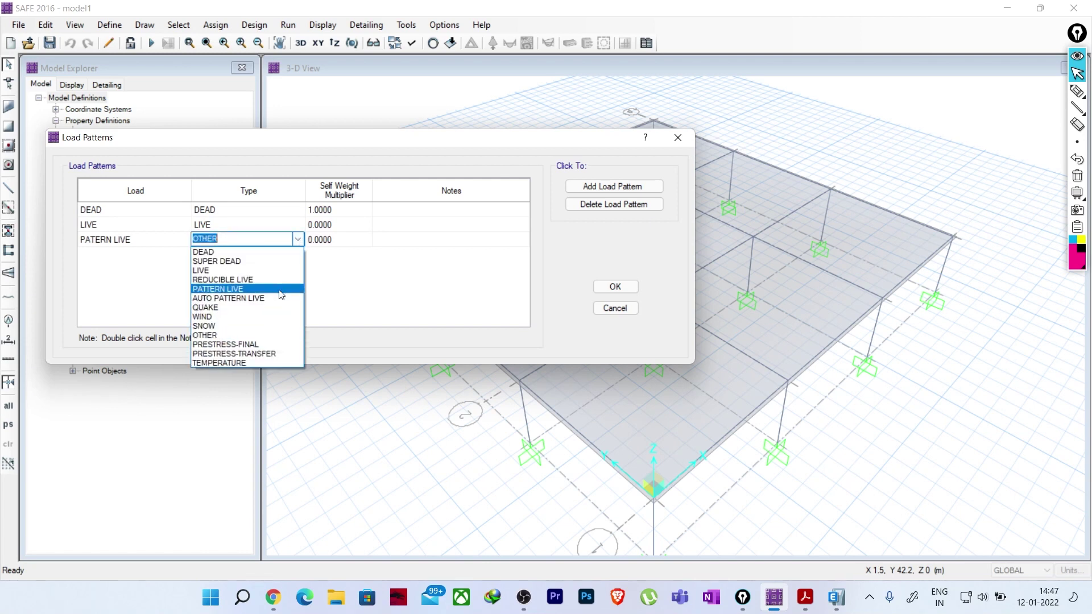
pyautogui.click(251, 299)
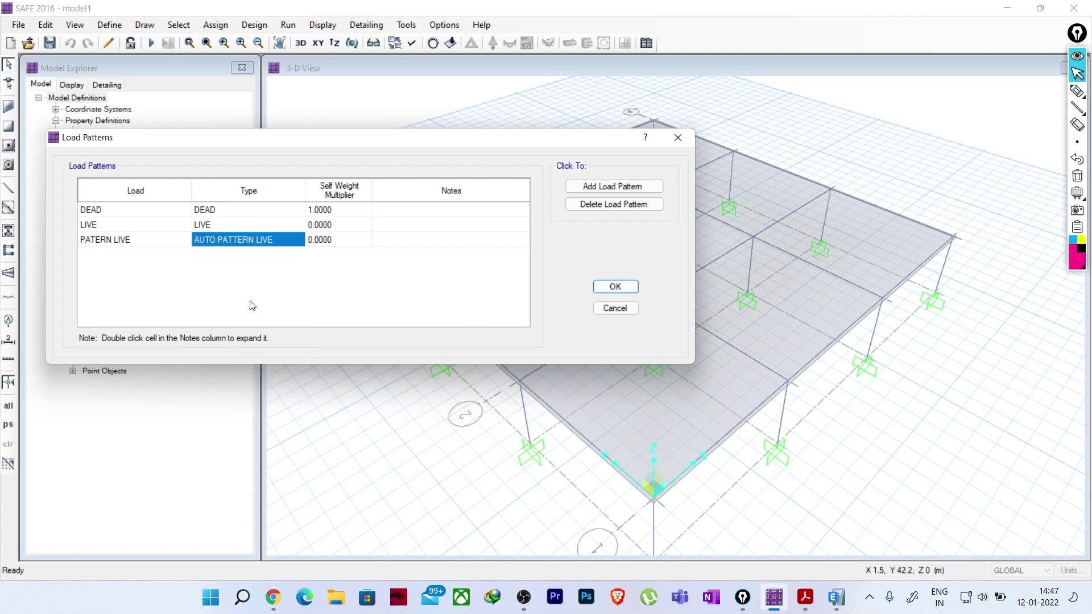
pyautogui.click(615, 286)
# - Delete the APAT load case from the load case list and save the load cases
pyautogui.click(109, 25)
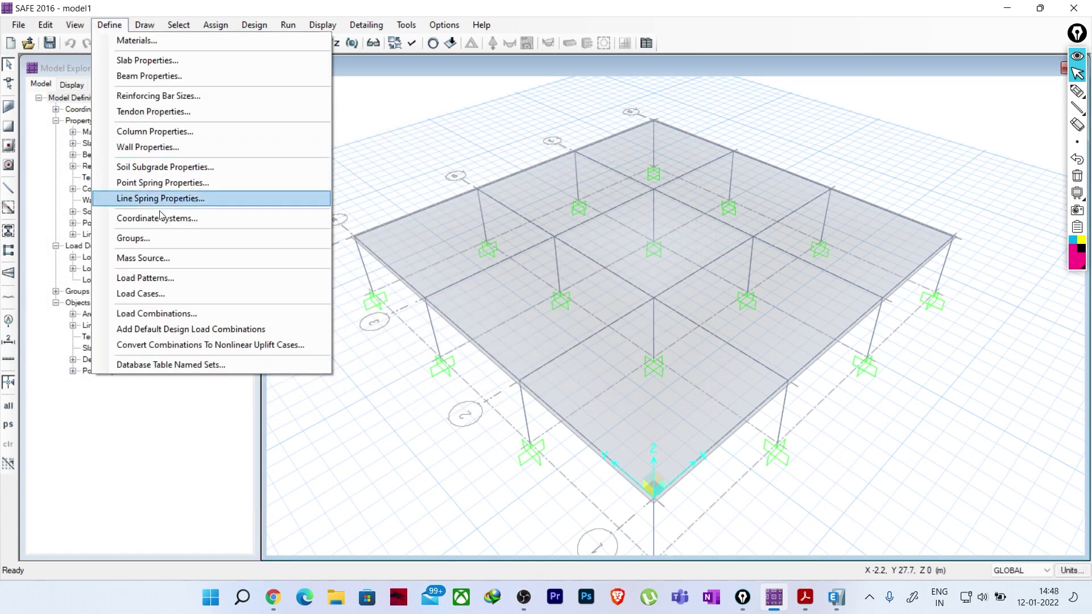
pyautogui.click(176, 294)
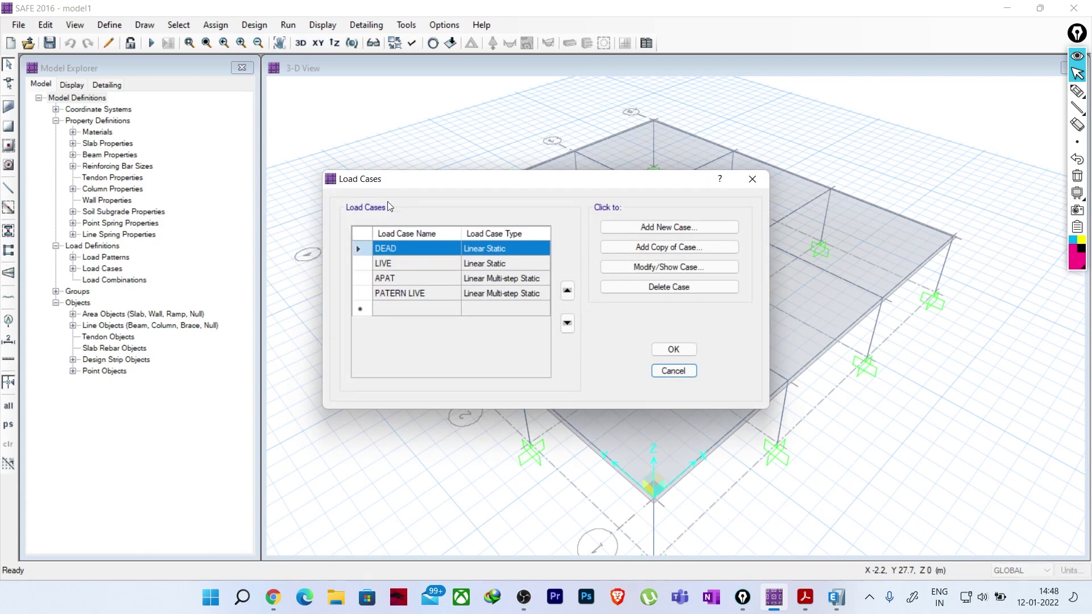
pyautogui.moveTo(388, 185); pyautogui.dragTo(173, 153)
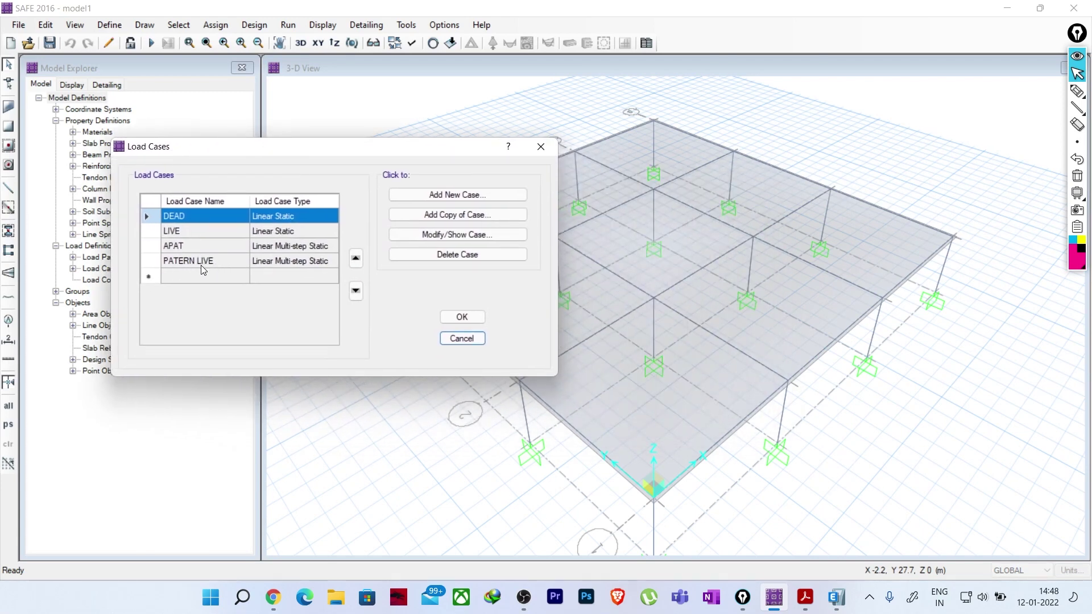
pyautogui.click(191, 246)
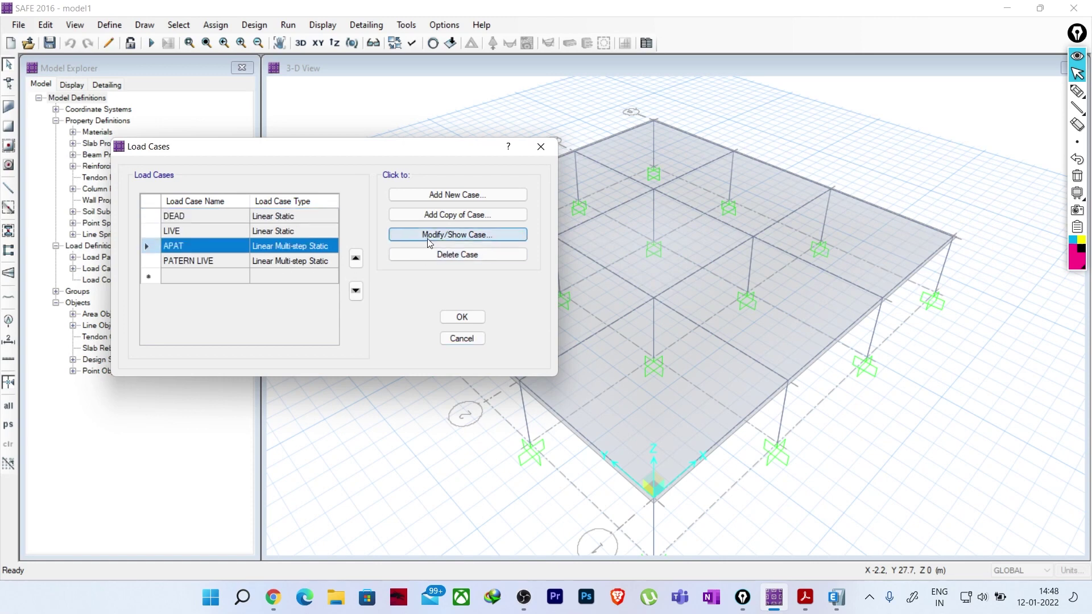
pyautogui.click(439, 255)
pyautogui.click(555, 347)
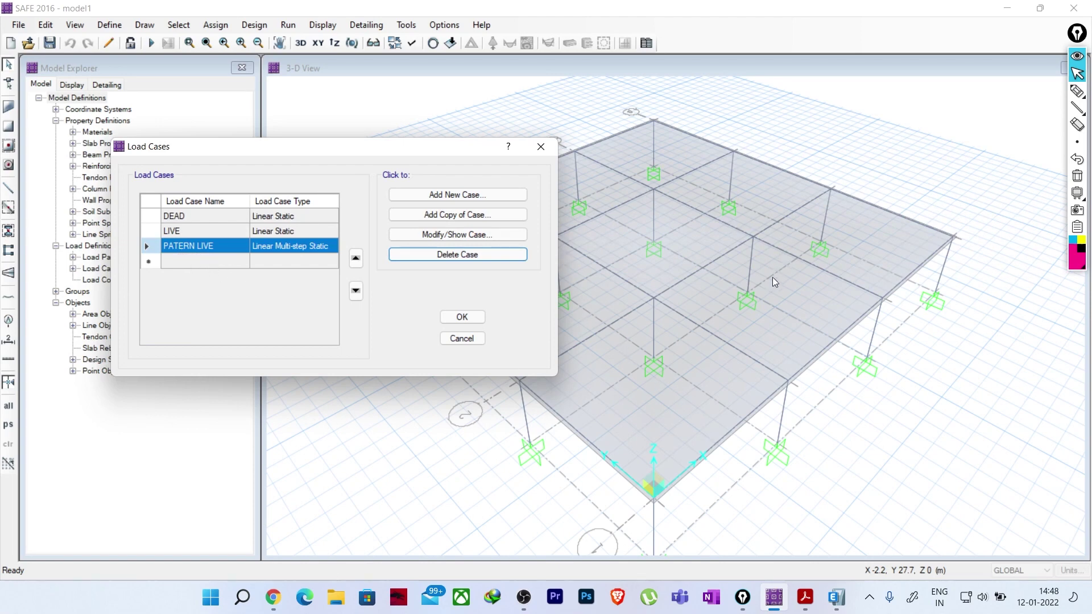
pyautogui.click(462, 318)
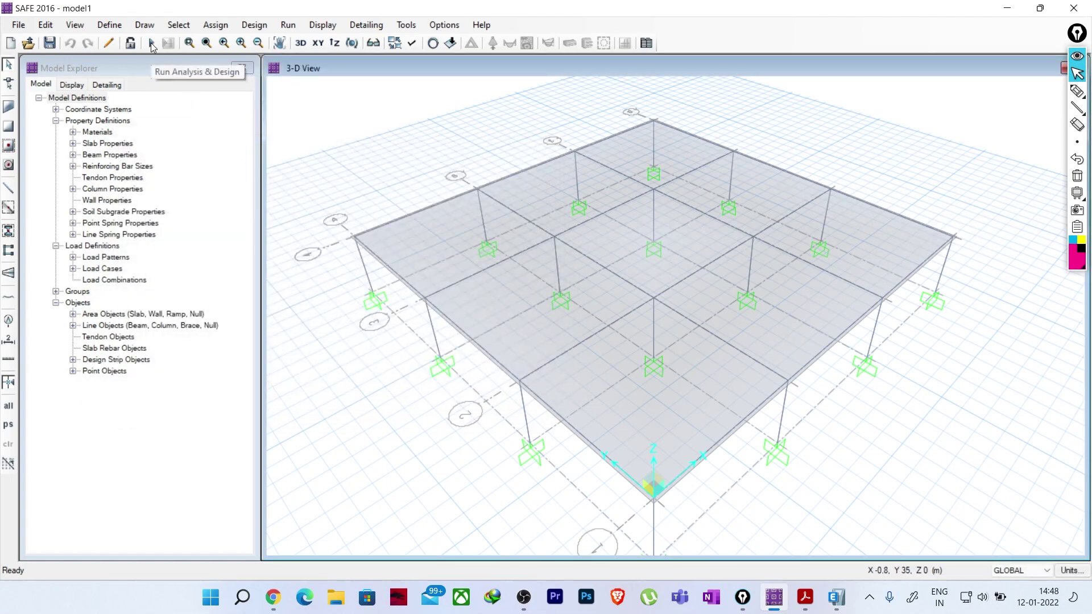
# - Review the IS 456-2000 design preferences, accept them, and run the analysis and design
pyautogui.click(254, 24)
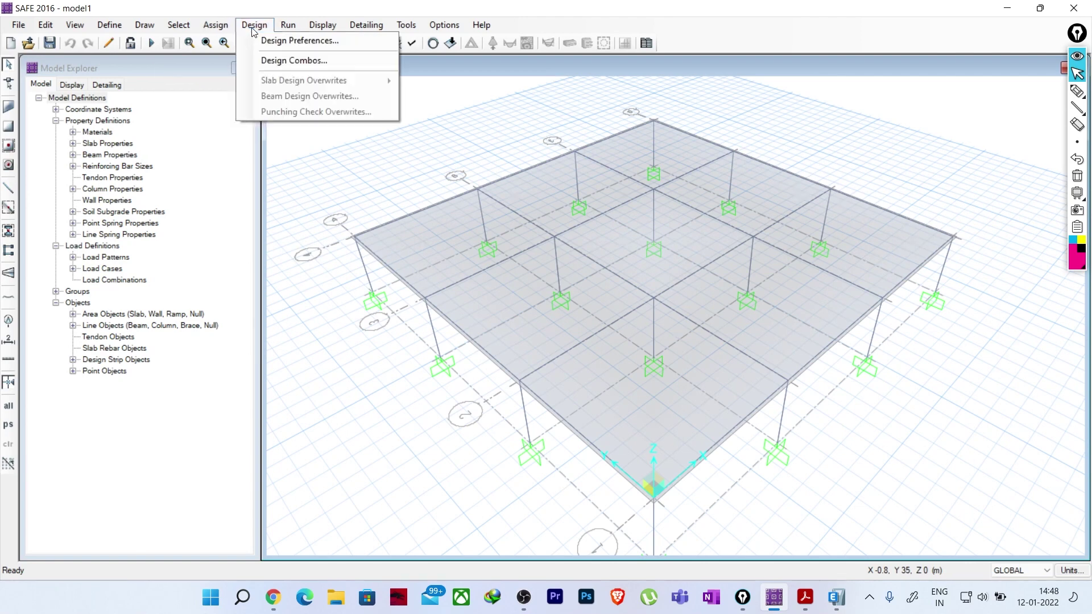
pyautogui.click(296, 39)
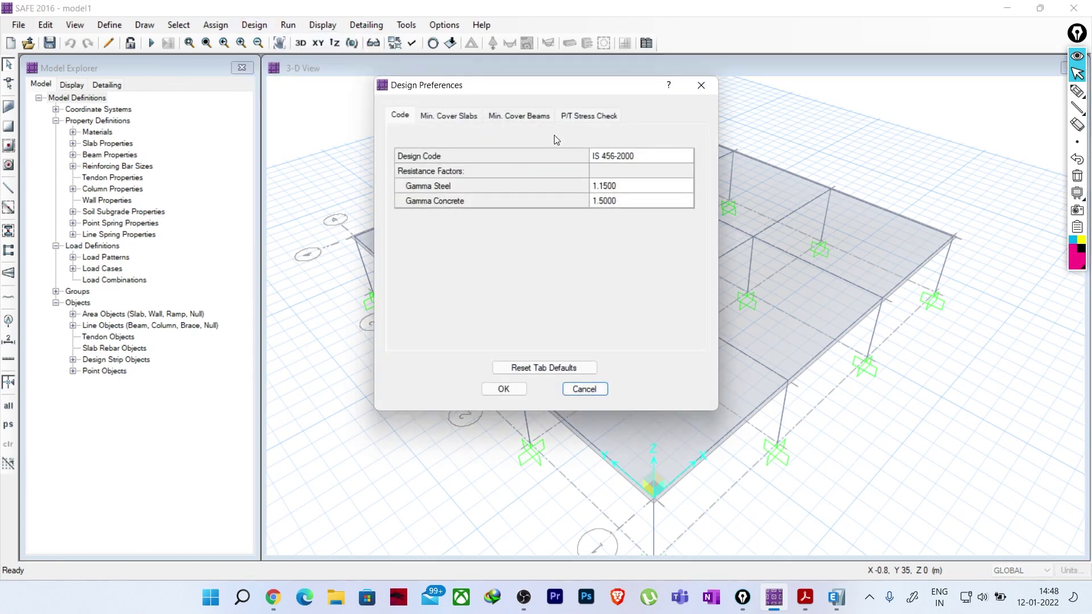
pyautogui.click(504, 389)
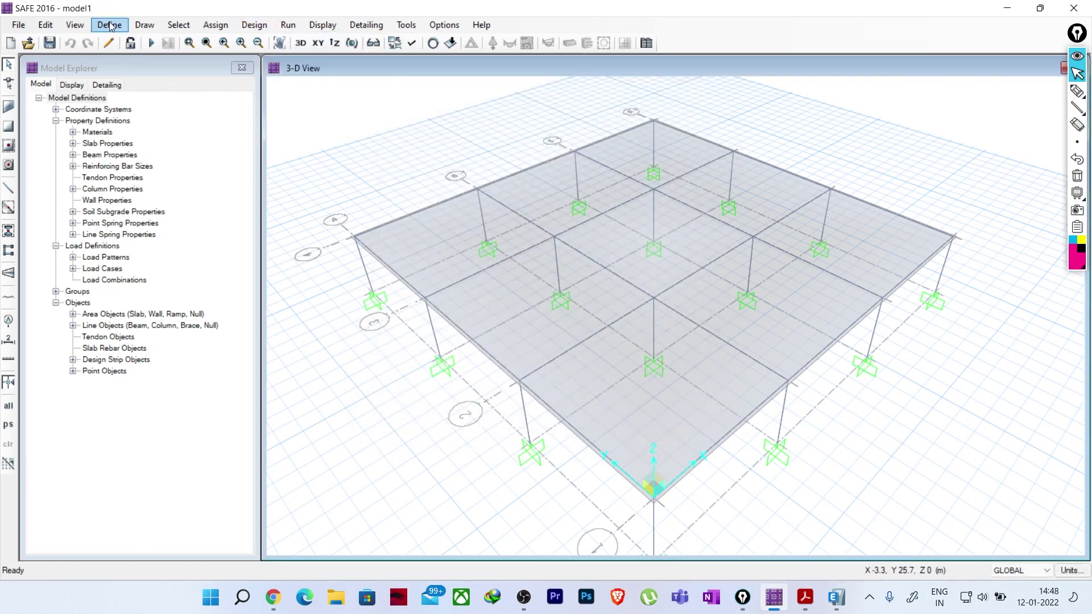
pyautogui.click(152, 43)
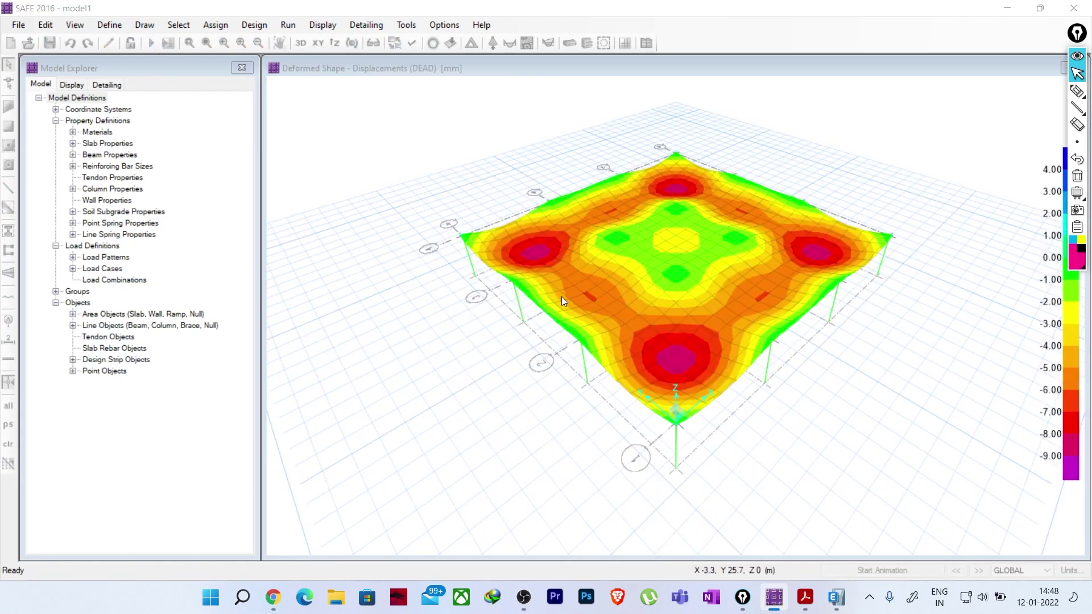
# - Display the analysis model loads of the PATERN LIVE load pattern with their loading values shown
pyautogui.click(318, 23)
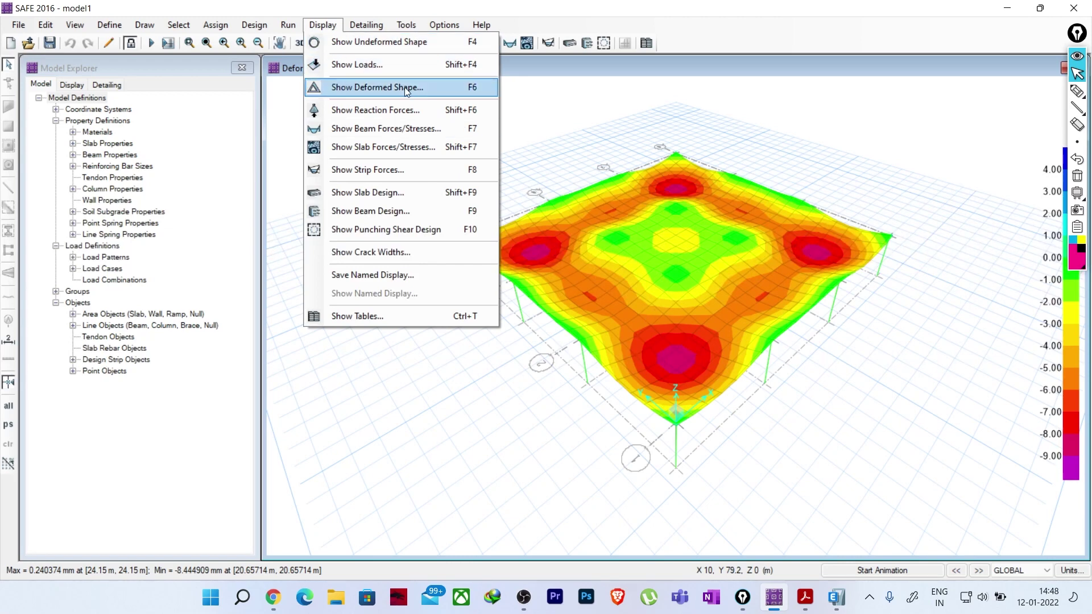
pyautogui.click(383, 66)
pyautogui.moveTo(505, 135); pyautogui.dragTo(352, 102)
pyautogui.click(356, 141)
pyautogui.click(353, 174)
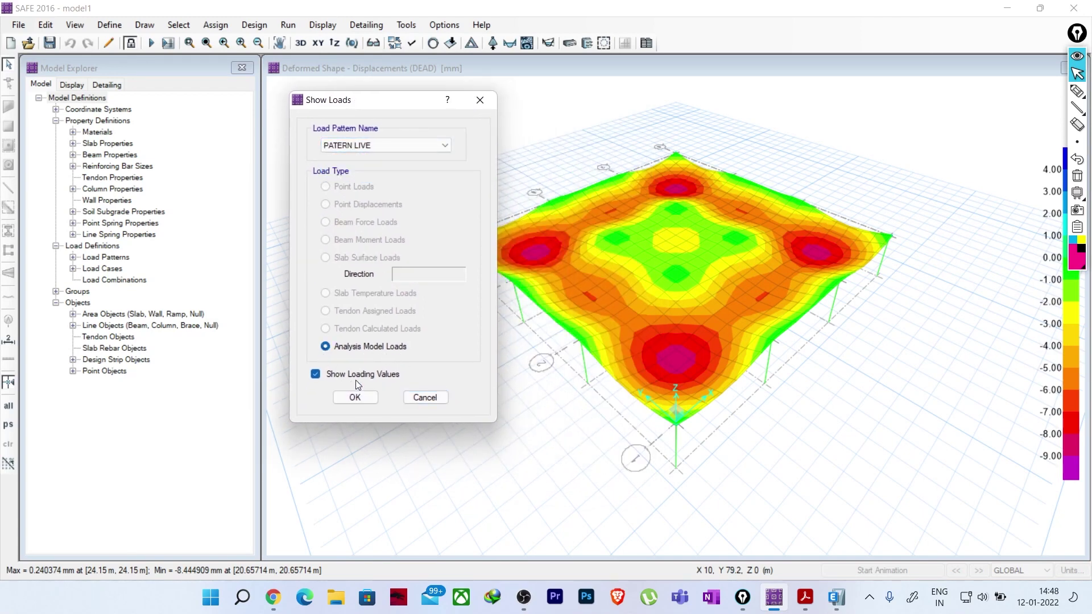
pyautogui.click(355, 398)
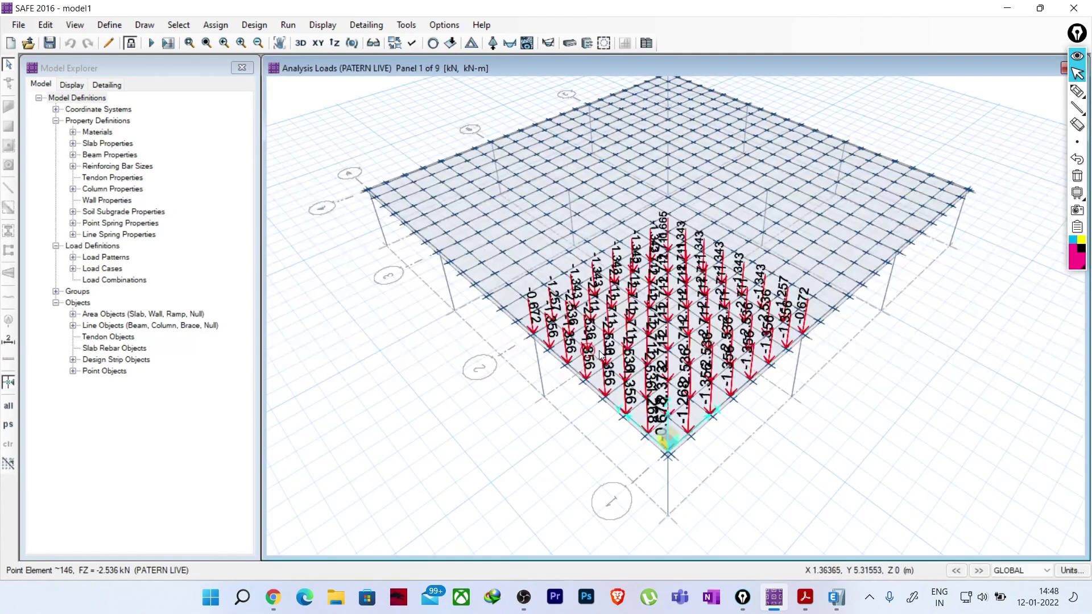
pyautogui.scroll(5, 537, 312)
pyautogui.scroll(-5, 544, 326)
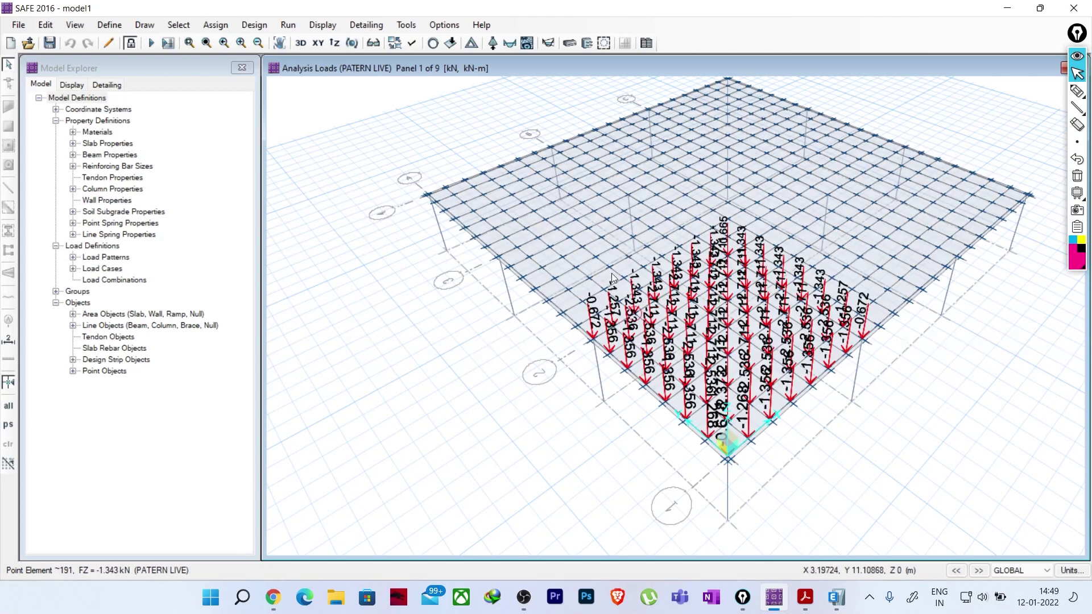
# - Step through the PATERN LIVE analysis loads panel by panel up to panel 9 of 9
pyautogui.click(977, 571)
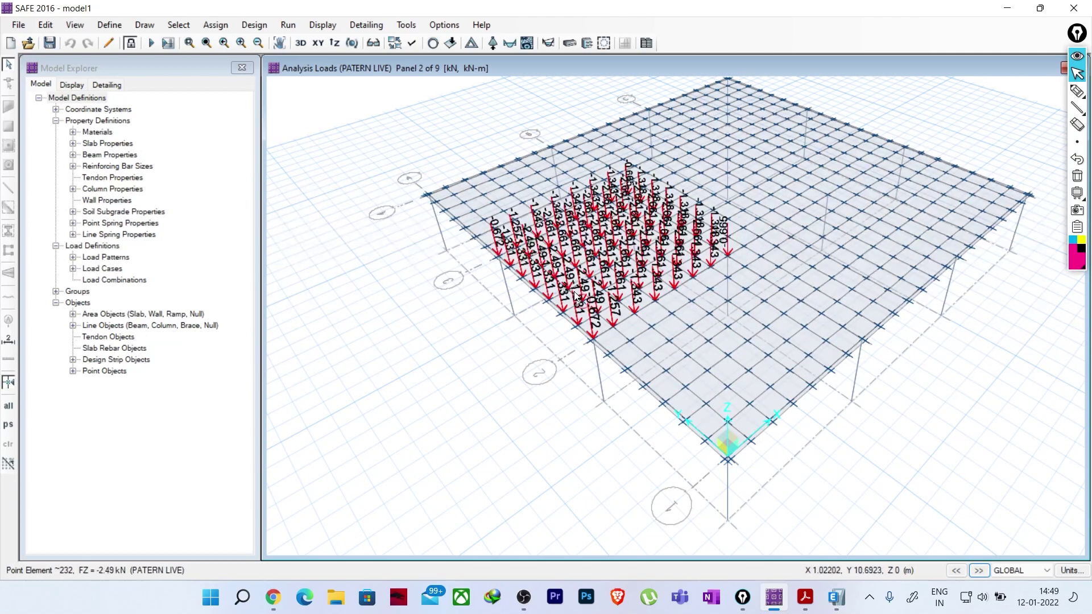
pyautogui.click(978, 571)
pyautogui.click(978, 570)
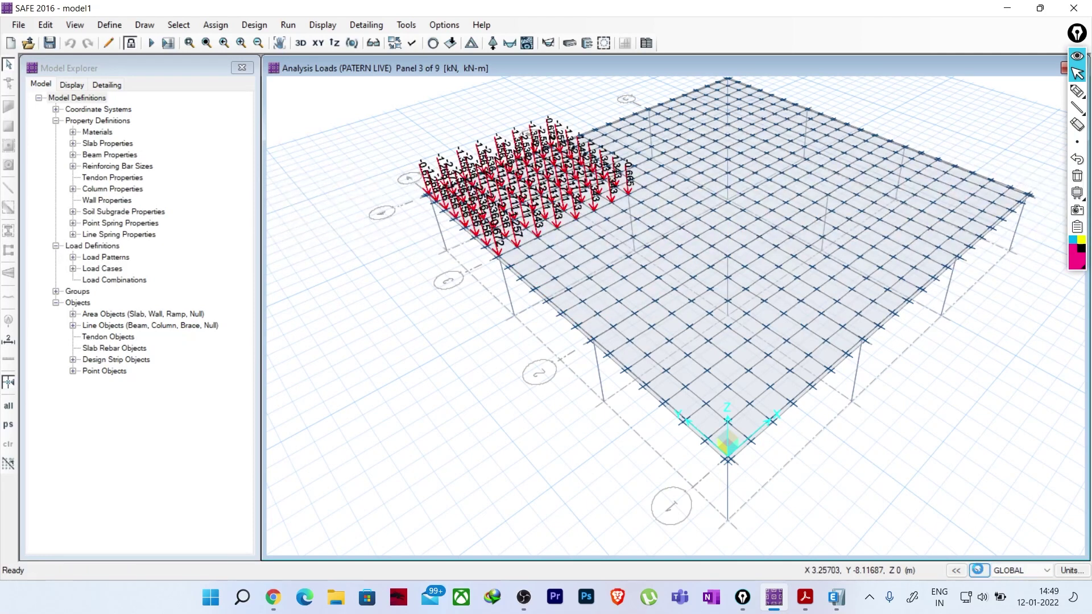
pyautogui.click(979, 571)
pyautogui.click(978, 570)
pyautogui.click(979, 570)
pyautogui.click(978, 570)
pyautogui.click(978, 571)
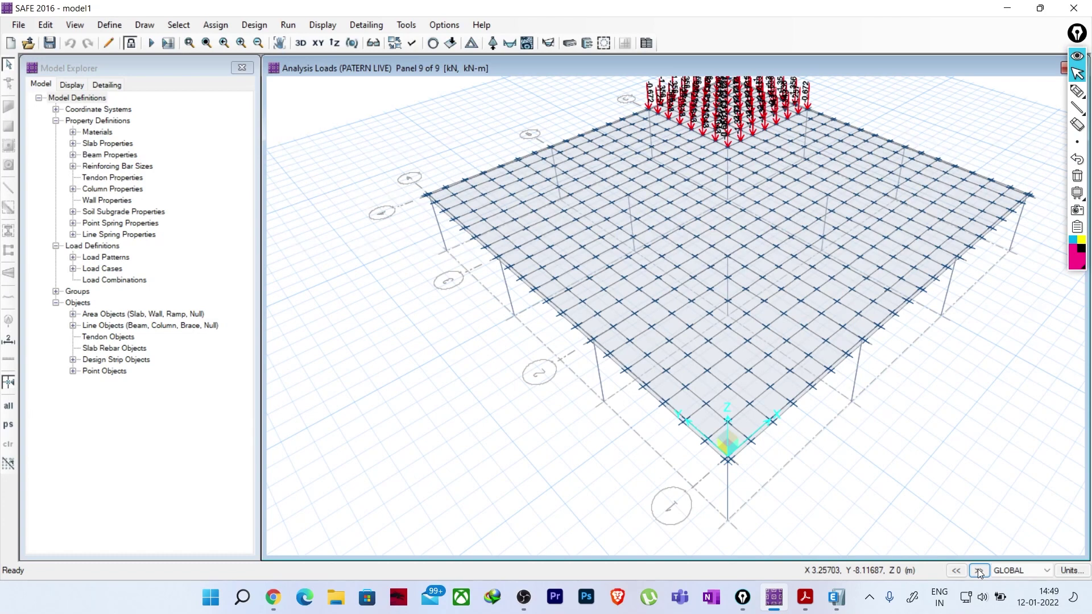
# - Examine the load names and scale factors of the DCONU3 load combination, and close it without changes
pyautogui.click(113, 29)
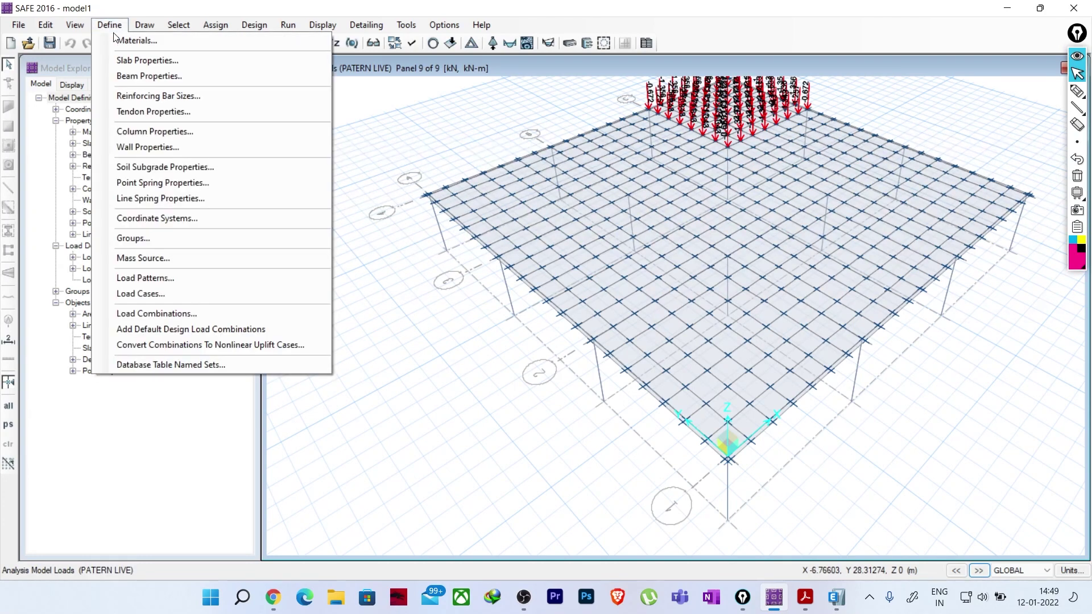
pyautogui.click(176, 314)
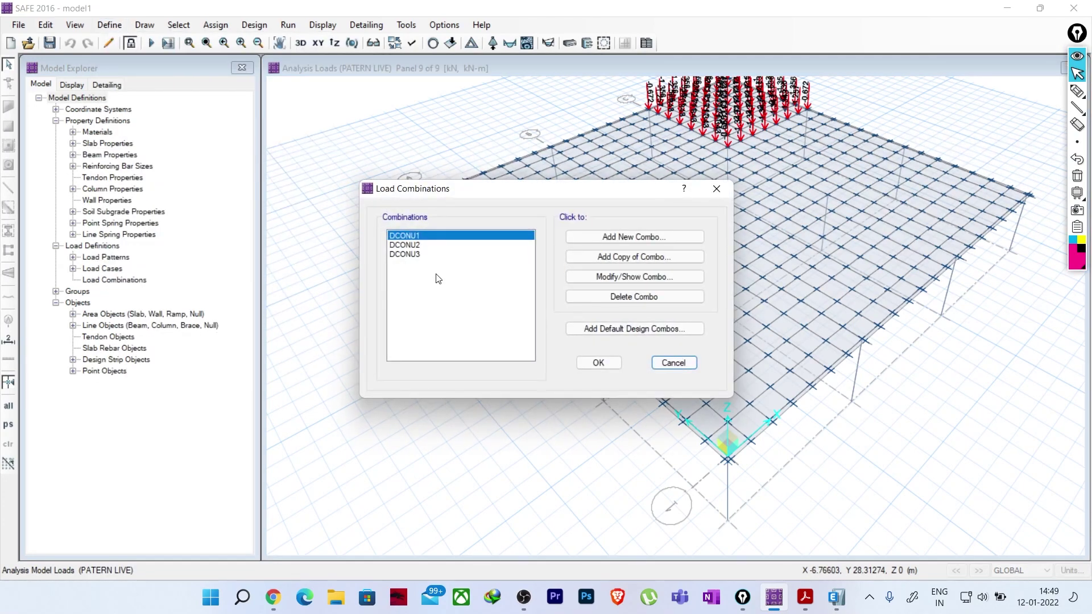
pyautogui.click(419, 255)
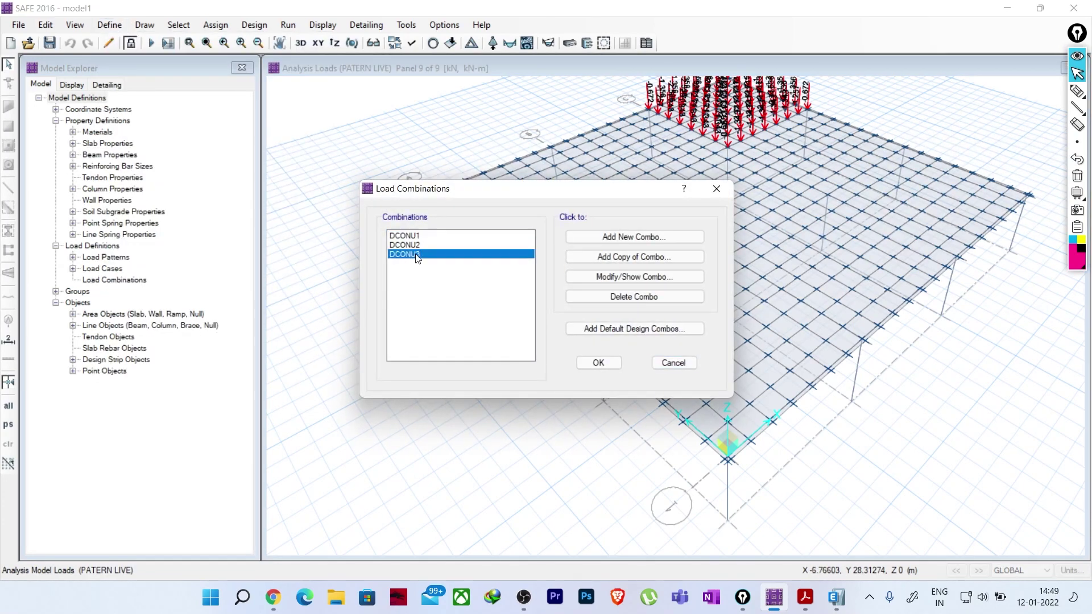
pyautogui.click(603, 279)
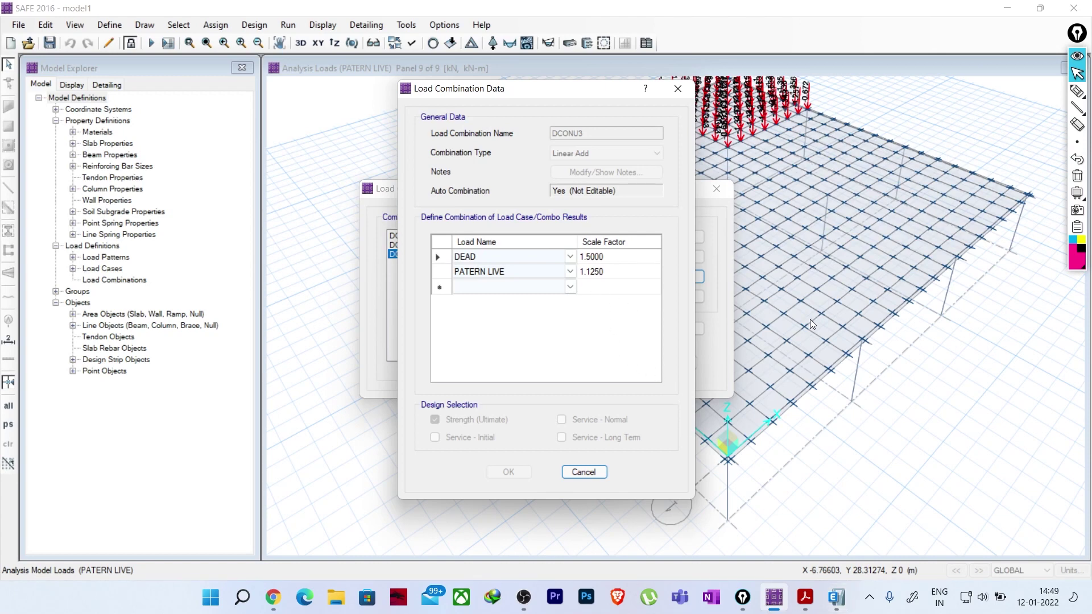
pyautogui.moveTo(1075, 92)
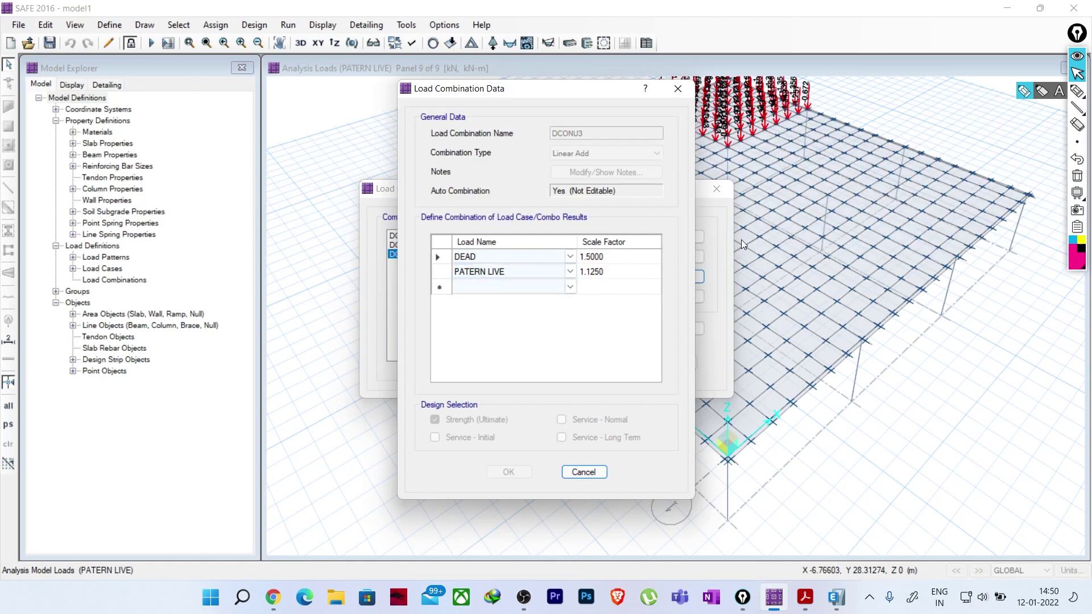
pyautogui.click(677, 89)
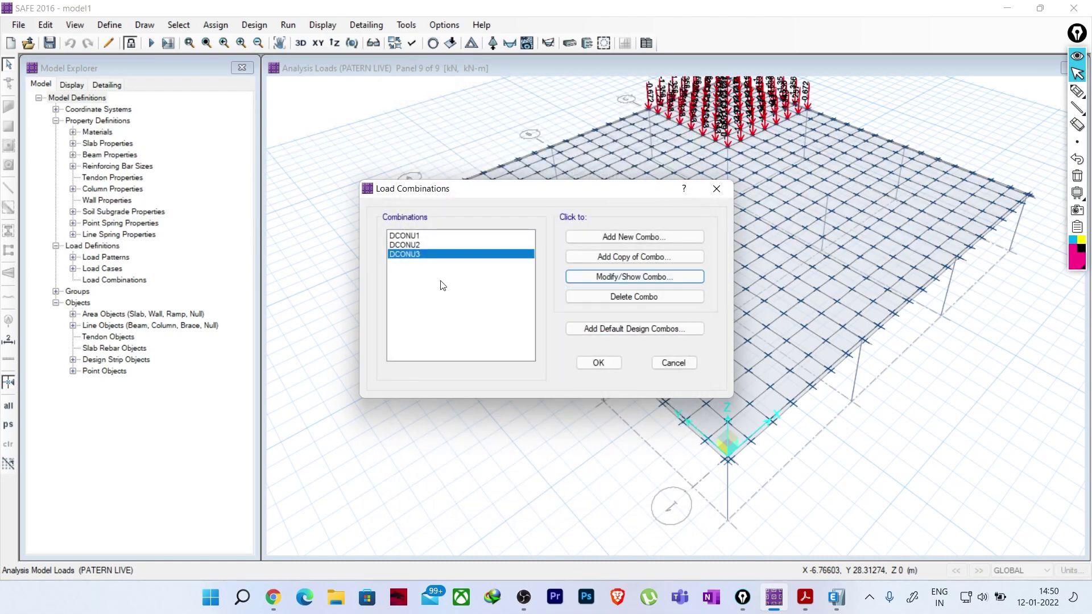
pyautogui.click(681, 364)
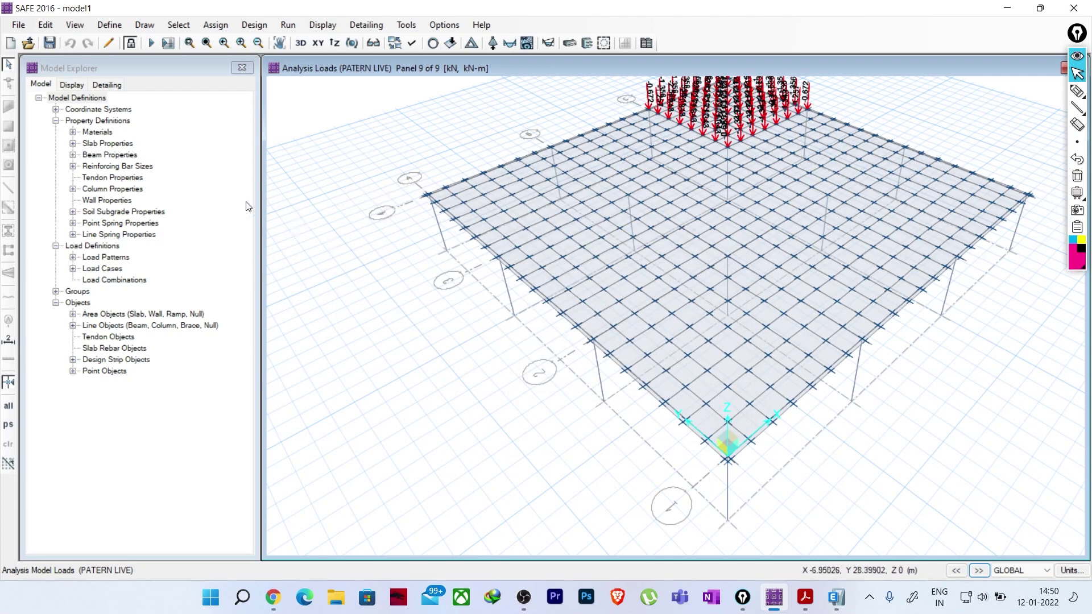
# - Unlock the analysed model for editing and switch to the plan view
pyautogui.click(130, 43)
pyautogui.click(588, 346)
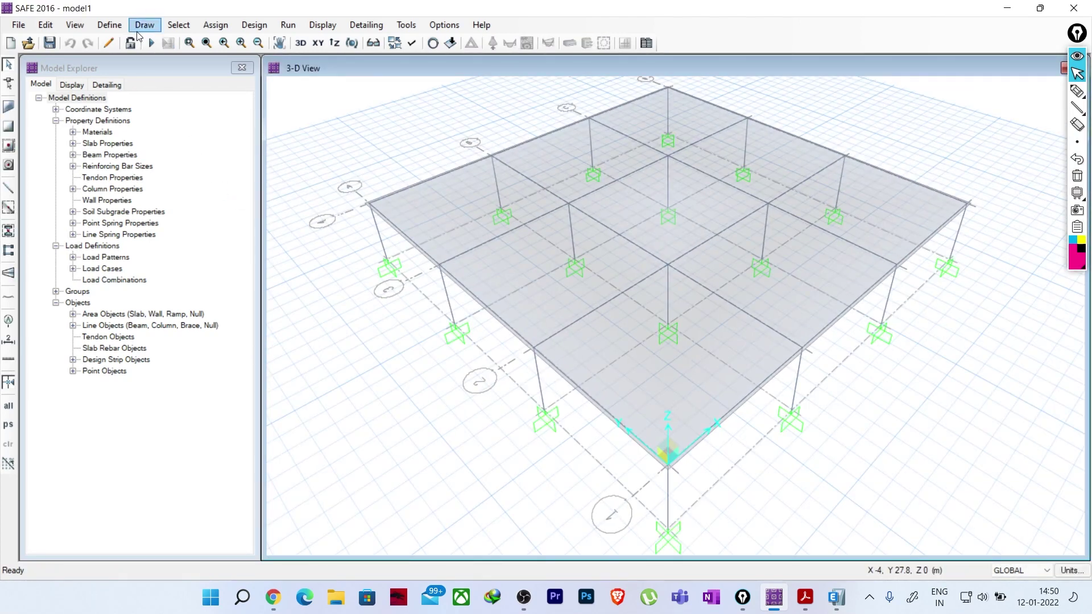
pyautogui.click(110, 25)
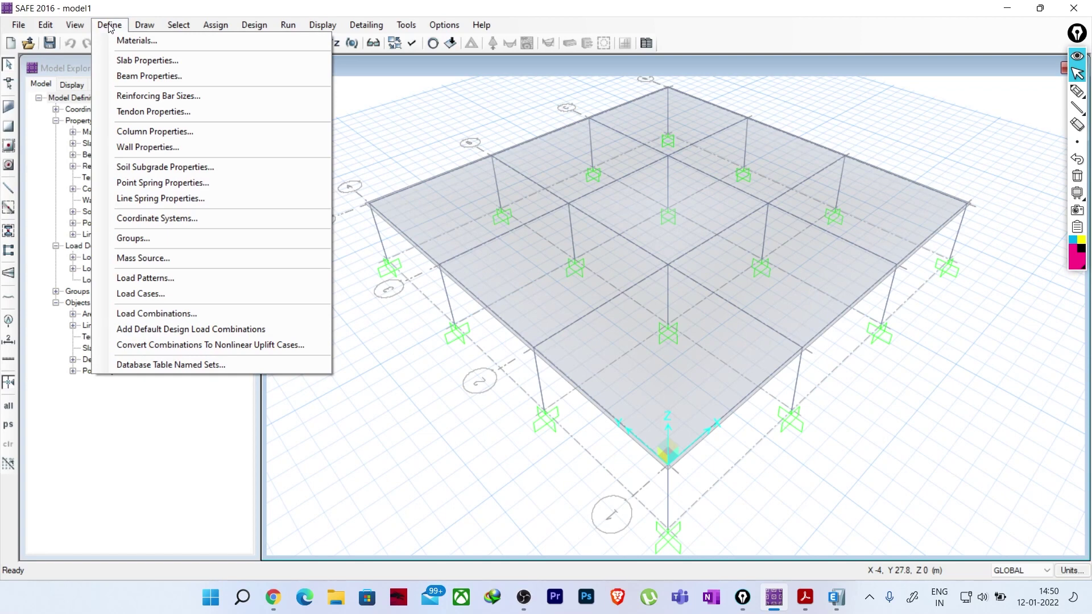
pyautogui.click(379, 410)
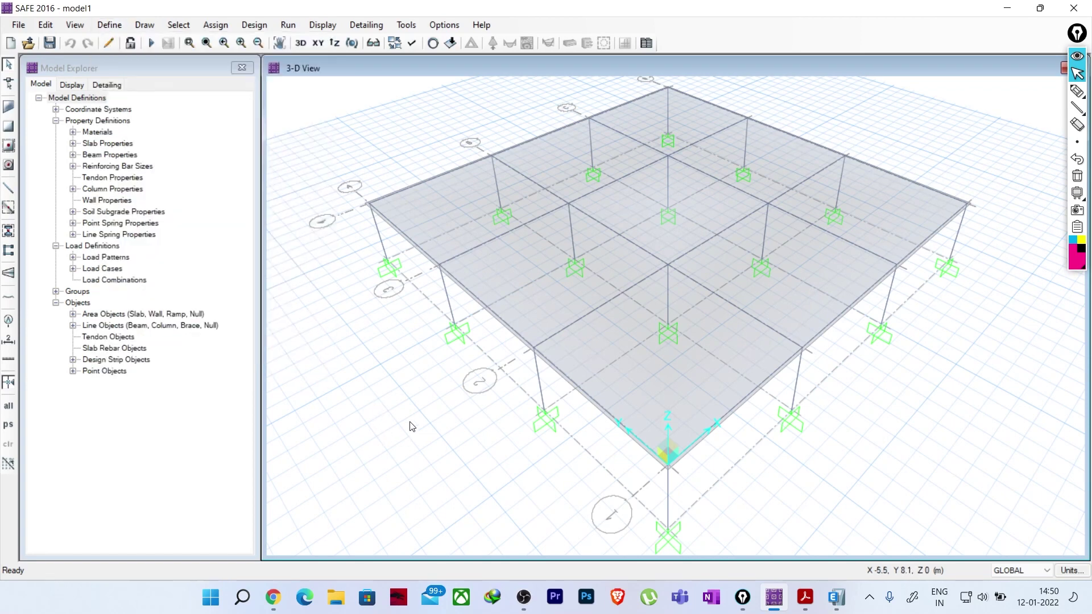
pyautogui.click(318, 44)
pyautogui.moveTo(810, 89); pyautogui.dragTo(582, 503)
pyautogui.press('Delete')
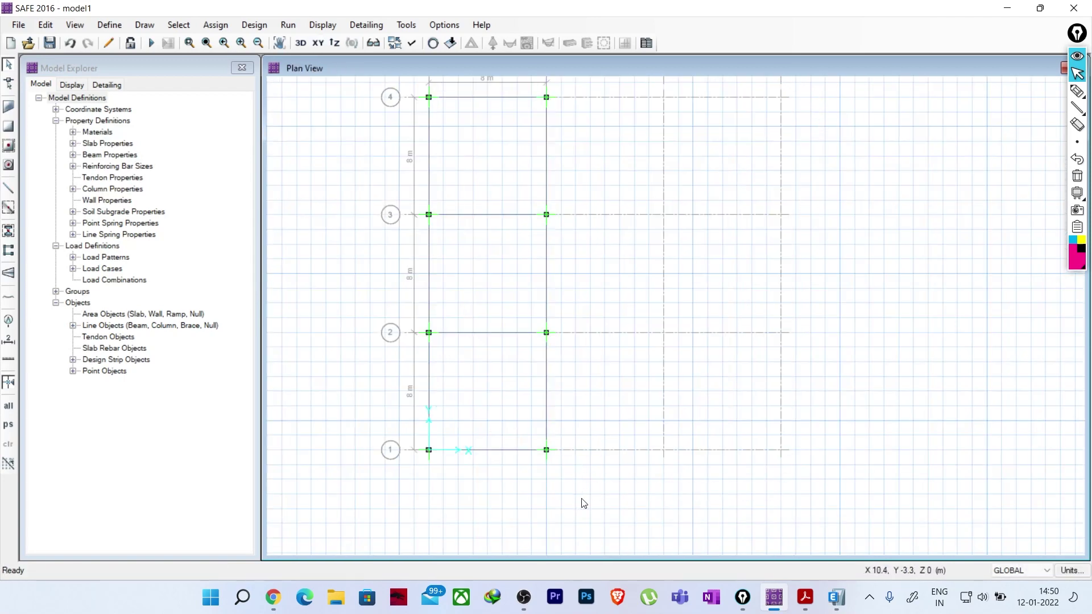
pyautogui.hotkey('ctrl', 'z')
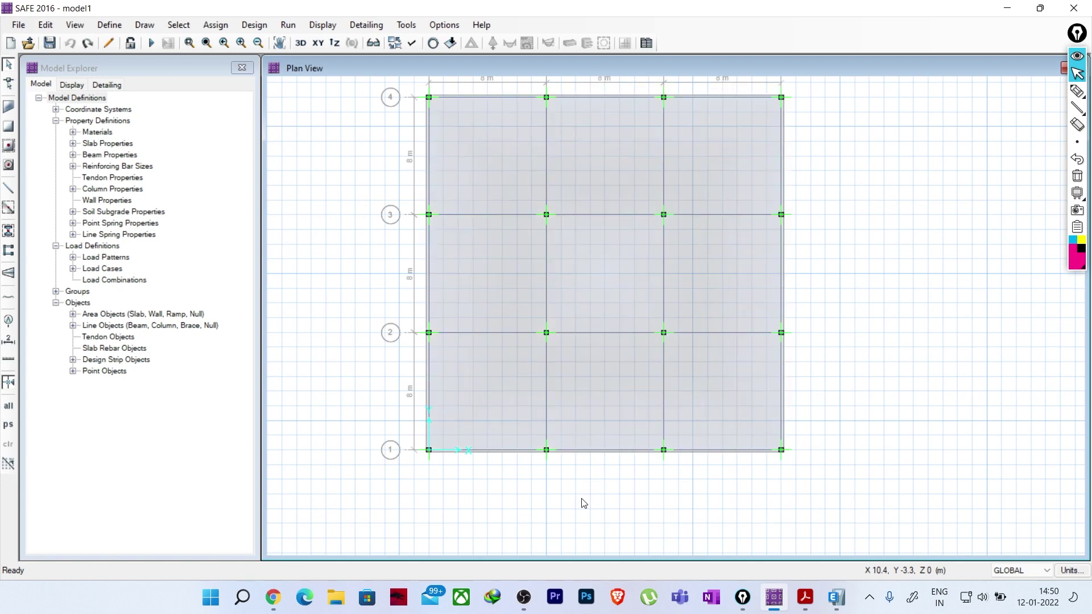
# - Delete the slab together with the members and dimension lines beyond grid B, leaving only the bay between grids A and B
pyautogui.click(592, 276)
pyautogui.click(590, 272)
pyautogui.moveTo(809, 68)
pyautogui.mouseDown()
pyautogui.moveTo(808, 327)
pyautogui.moveTo(798, 160)
pyautogui.moveTo(810, 69)
pyautogui.mouseUp()
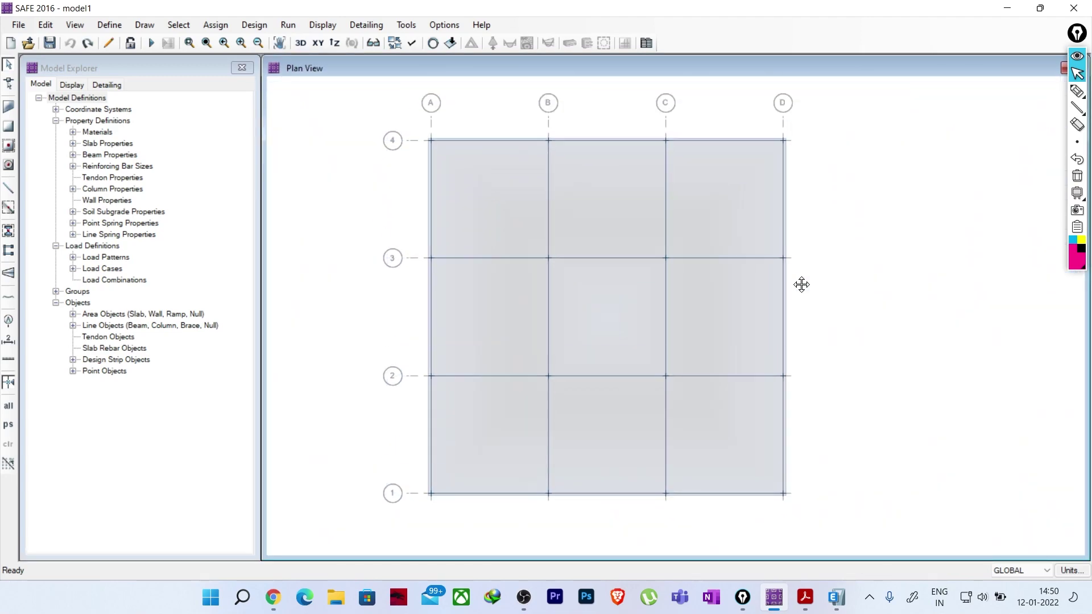
pyautogui.moveTo(798, 134); pyautogui.dragTo(613, 540)
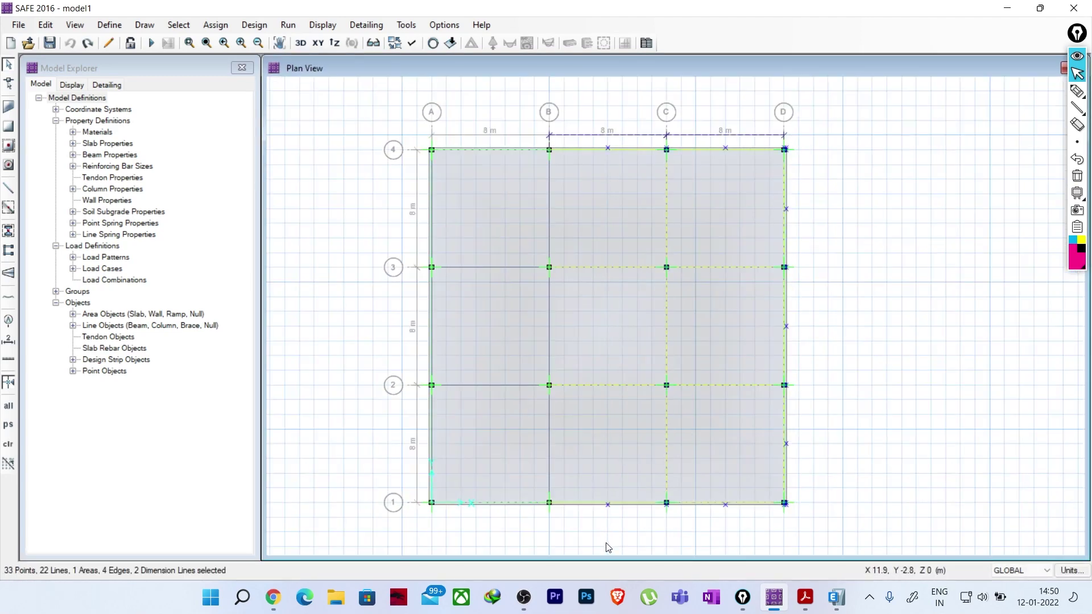
pyautogui.press('Delete')
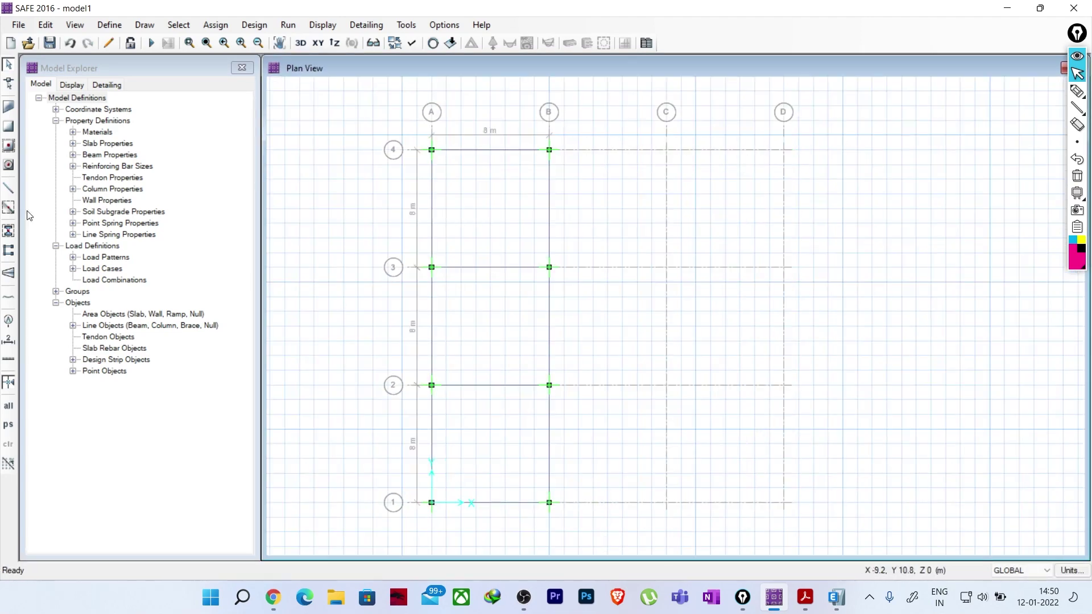
# - Draw two rectangular slabs with the SLAB property between grids A and B, one from grid 4 to 2 and one from grid 2 to 1
pyautogui.click(9, 131)
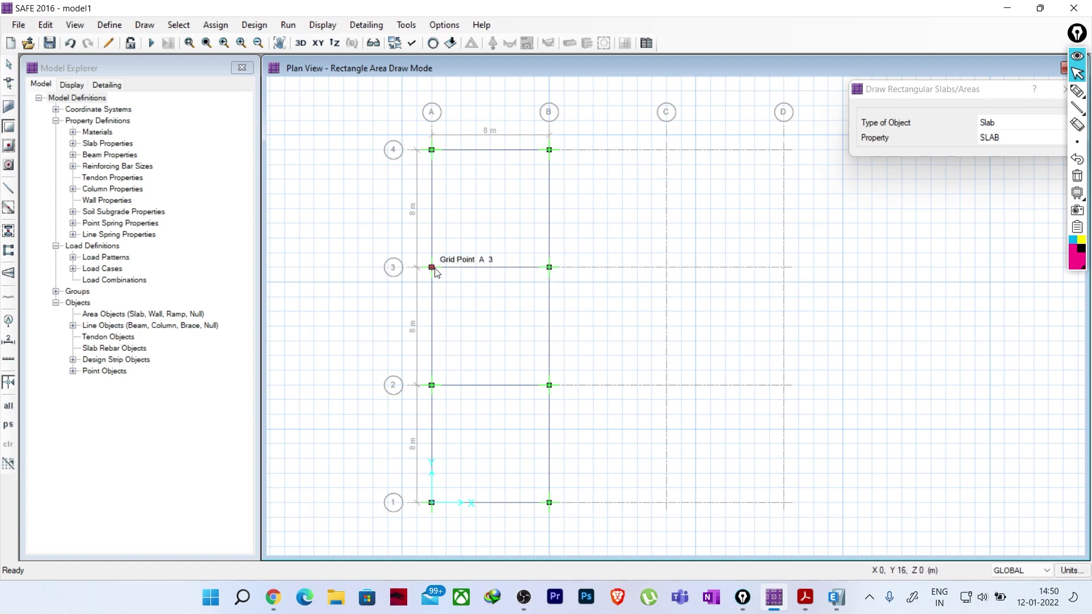
pyautogui.moveTo(432, 150); pyautogui.dragTo(549, 386)
pyautogui.moveTo(432, 385); pyautogui.dragTo(549, 502)
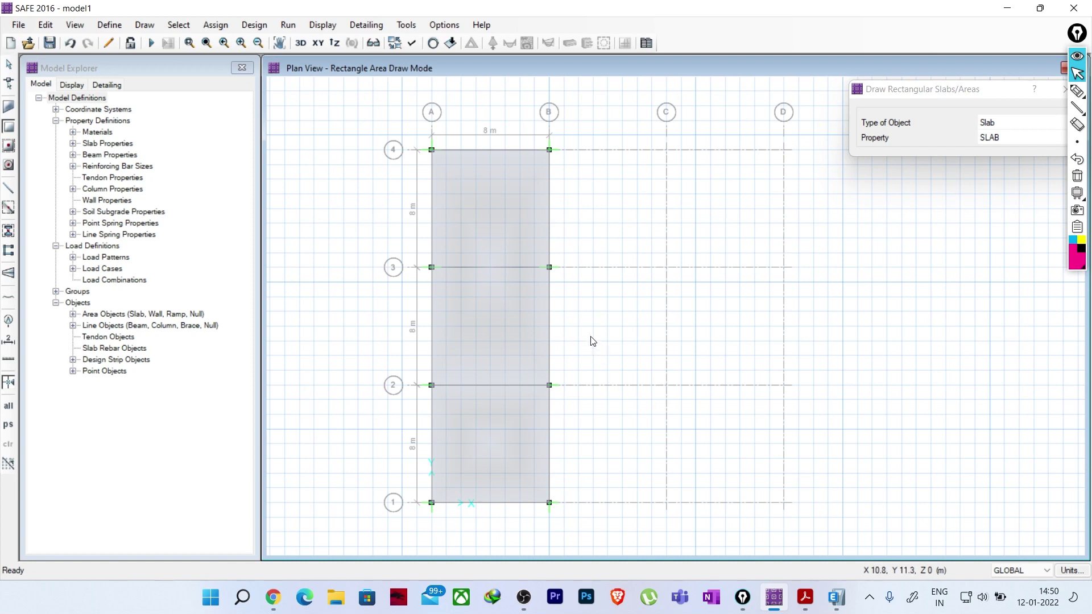
pyautogui.click(9, 64)
pyautogui.click(499, 206)
pyautogui.click(500, 206)
pyautogui.click(501, 446)
pyautogui.click(500, 445)
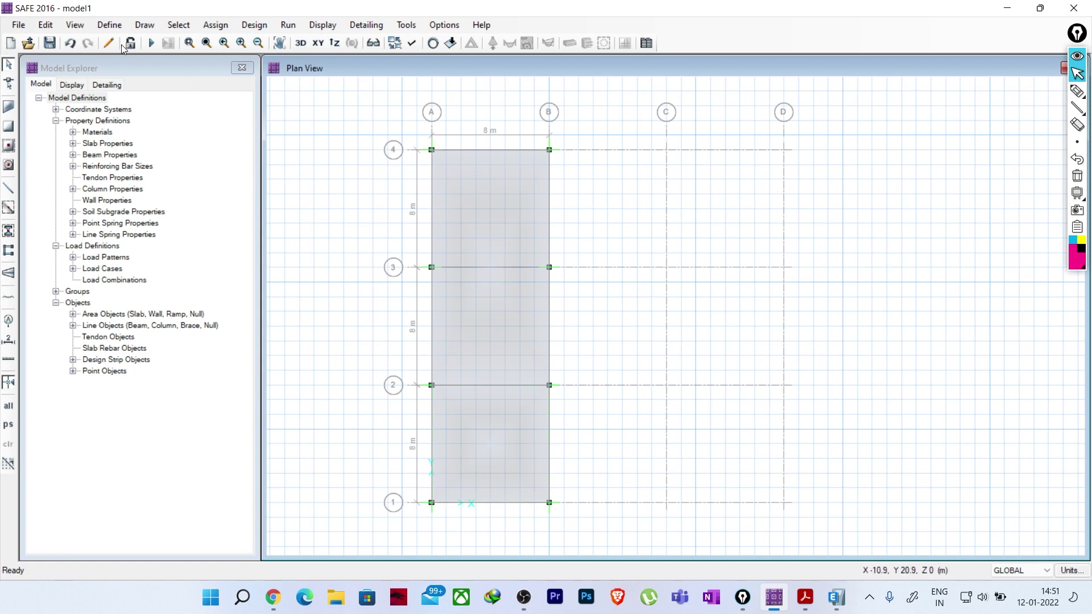
# - Delete the PATERN LIVE load pattern from the load pattern list
pyautogui.click(110, 25)
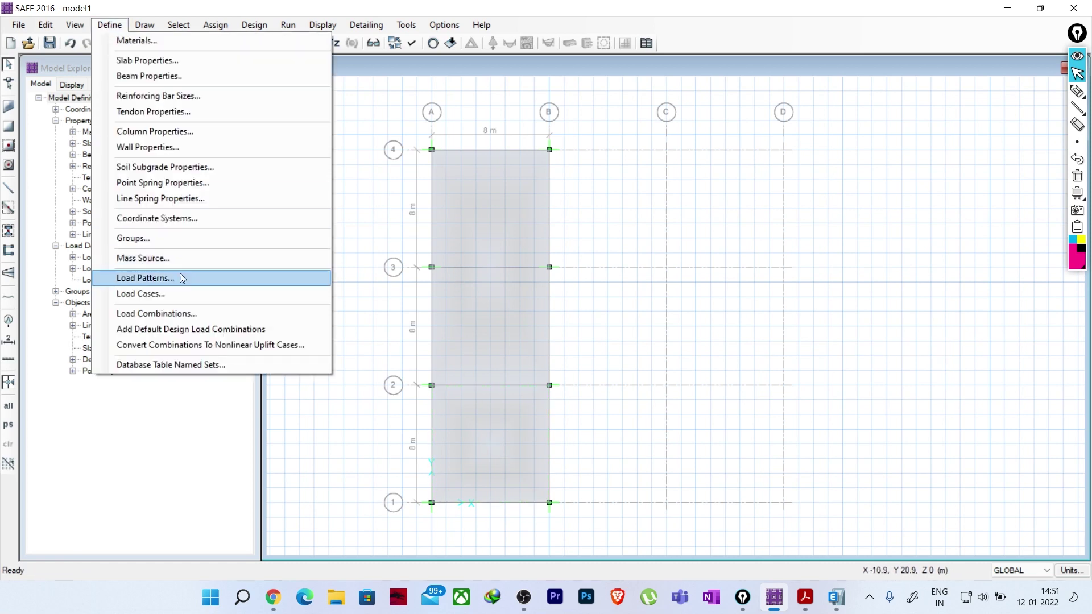
pyautogui.click(147, 278)
pyautogui.click(296, 284)
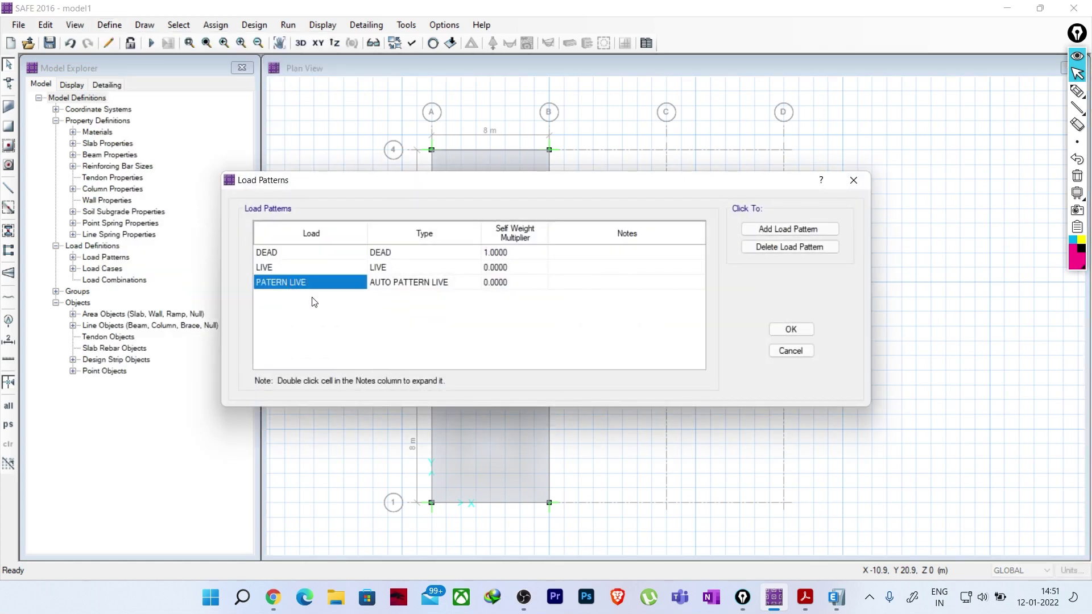
pyautogui.click(799, 248)
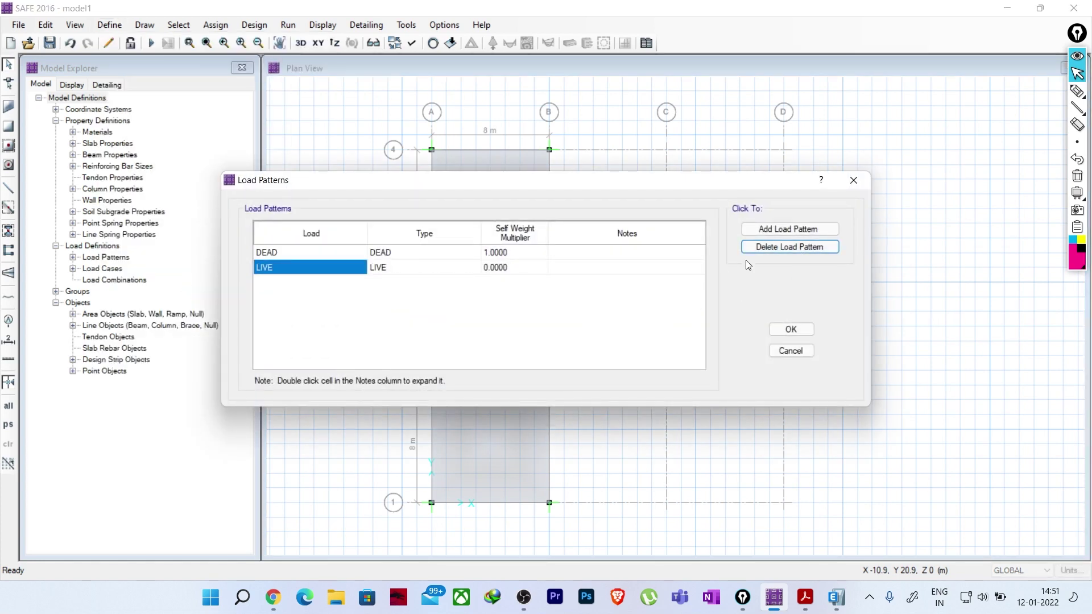
# - Add two new load patterns to the load pattern list after LIVE
pyautogui.moveTo(508, 188); pyautogui.dragTo(473, 180)
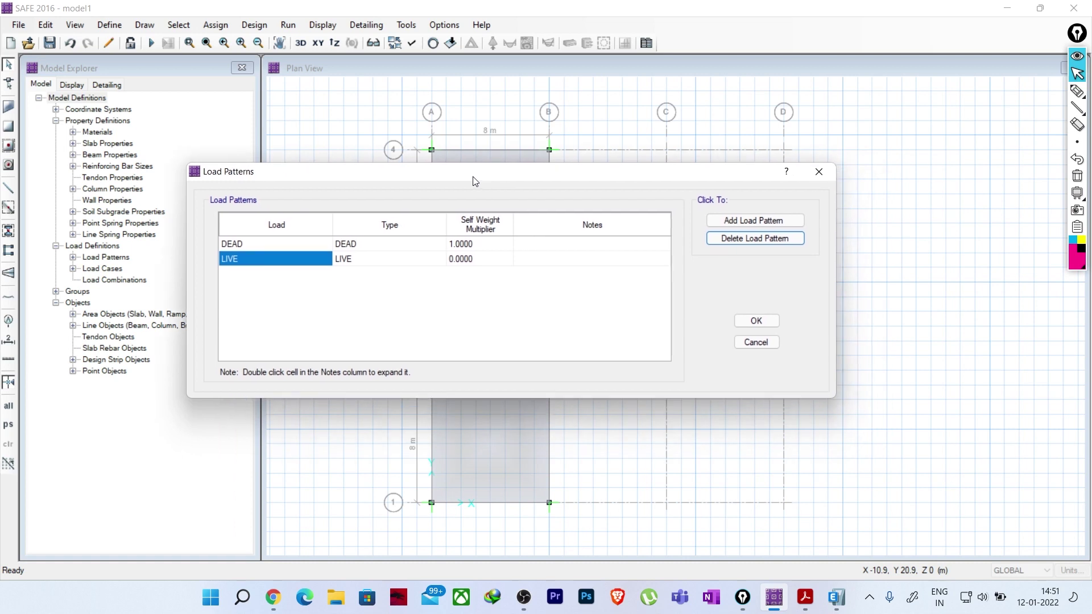
pyautogui.click(731, 226)
pyautogui.click(733, 226)
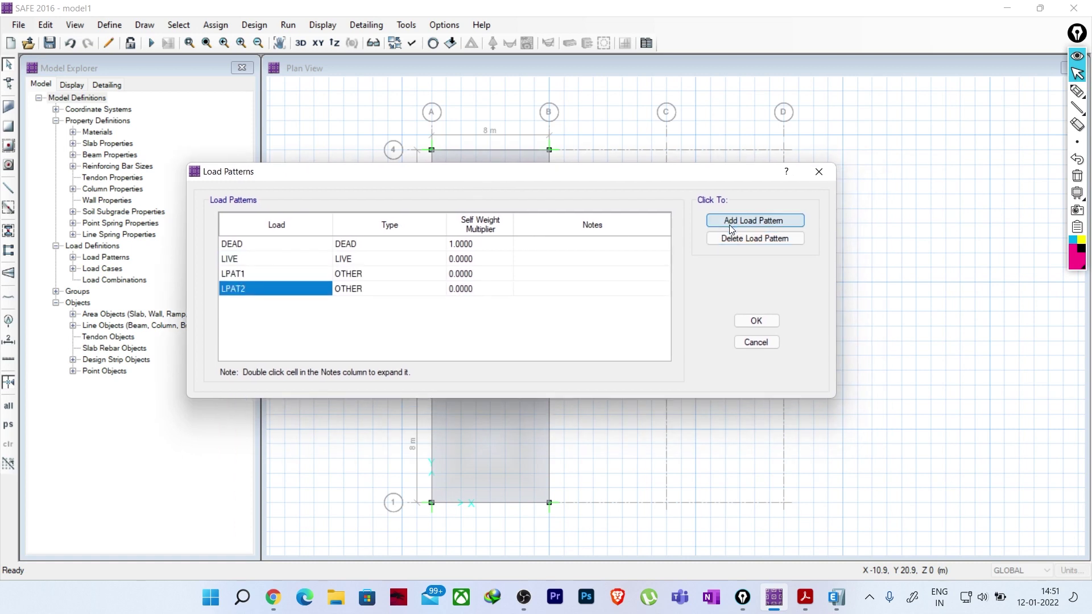
pyautogui.click(276, 278)
pyautogui.click(275, 277)
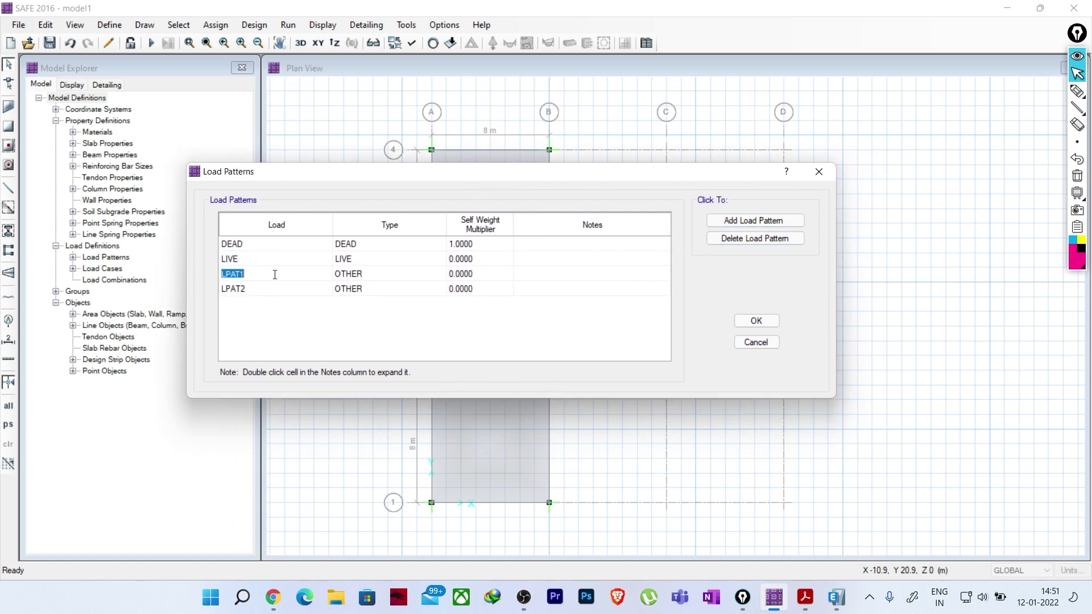
pyautogui.press('Return')
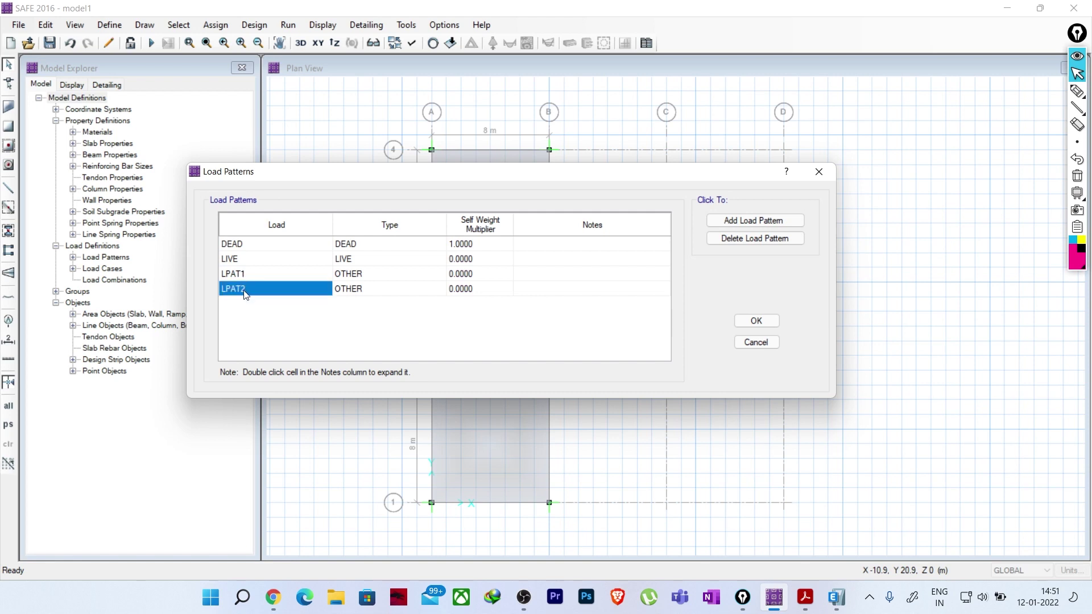
# - Set the type of both LPAT1 and LPAT2 to PATTERN LIVE and accept the load patterns
pyautogui.click(402, 275)
pyautogui.click(438, 273)
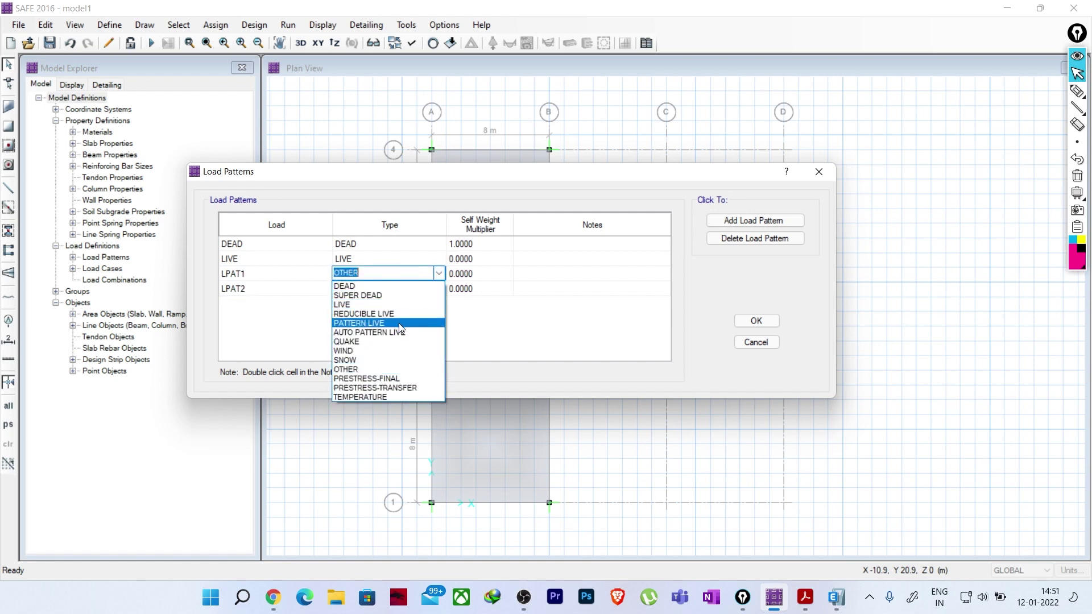
pyautogui.click(400, 322)
pyautogui.click(427, 289)
pyautogui.click(438, 288)
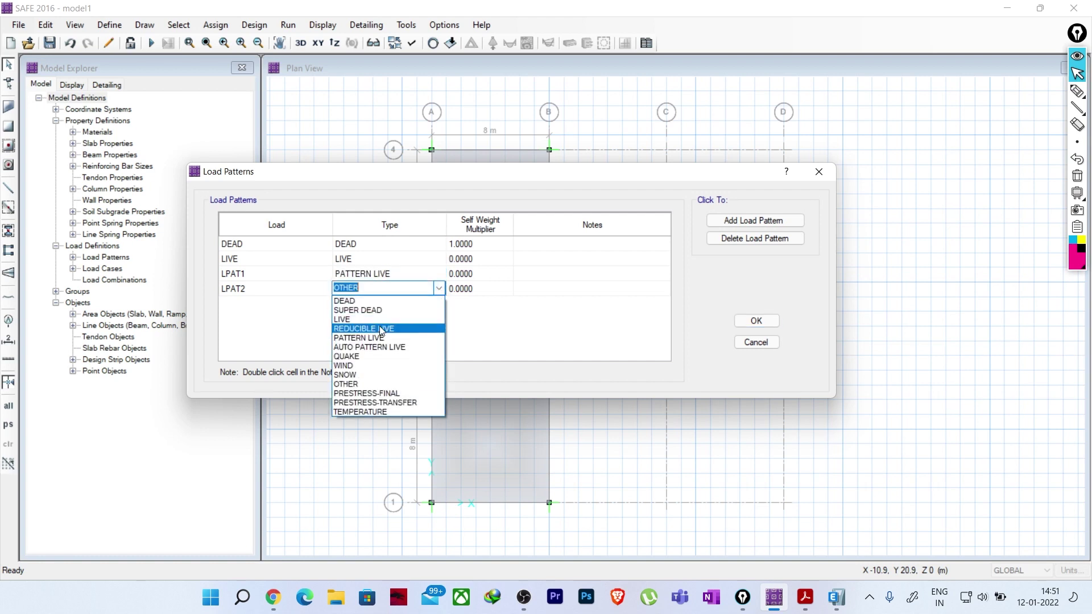
pyautogui.click(379, 338)
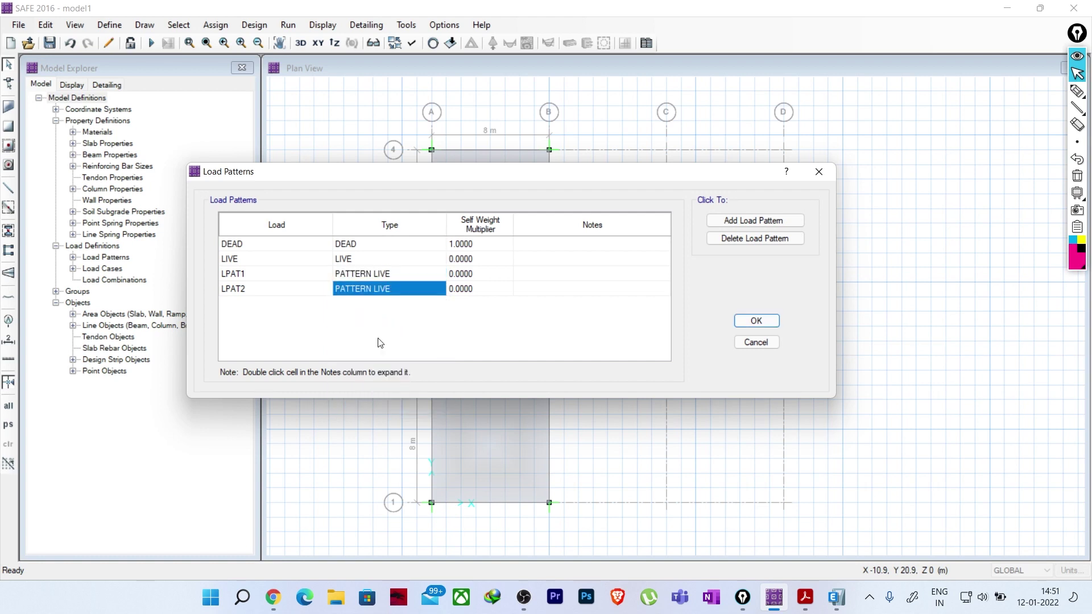
pyautogui.click(742, 320)
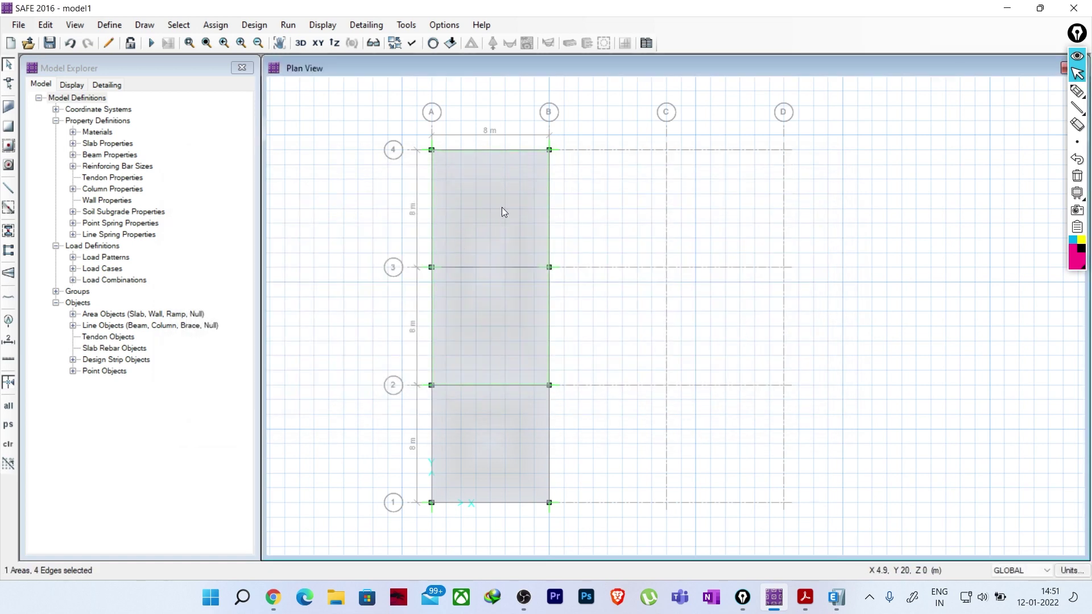
# - Assign a 3 kN/m2 uniform surface load in pattern LPAT1 to the slab between grids 4 and 2, replacing existing loads
pyautogui.click(227, 26)
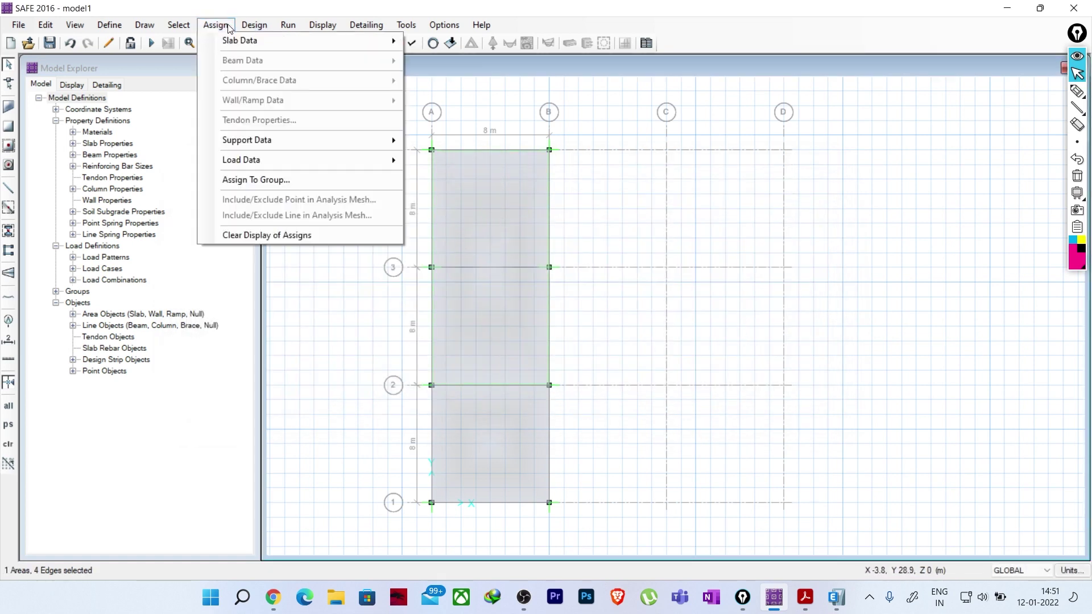
pyautogui.moveTo(264, 158)
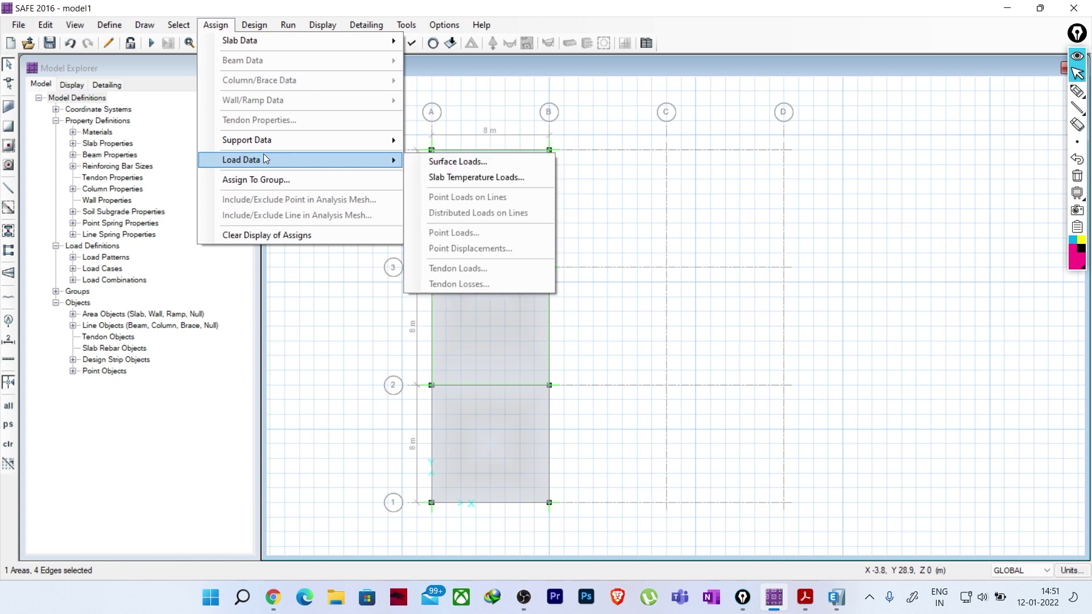
pyautogui.click(436, 162)
pyautogui.moveTo(462, 180); pyautogui.dragTo(245, 176)
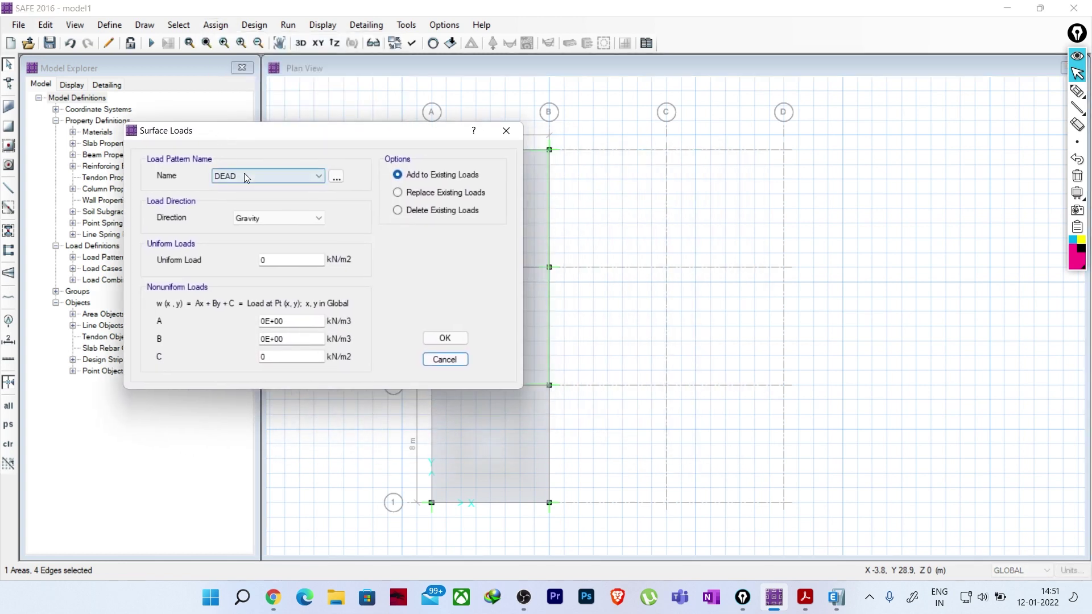
pyautogui.click(243, 175)
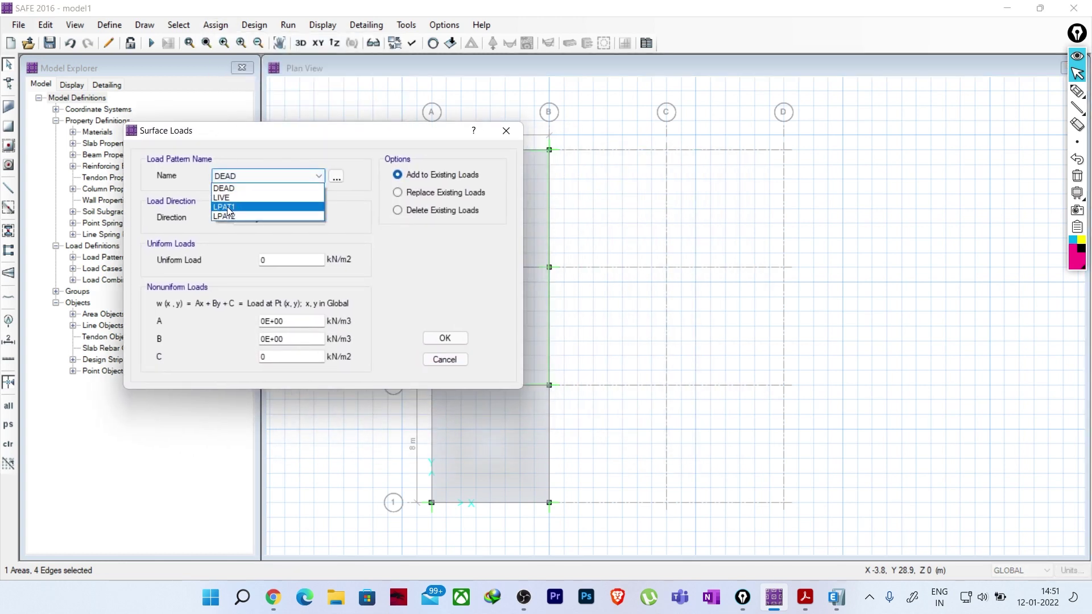
pyautogui.click(228, 207)
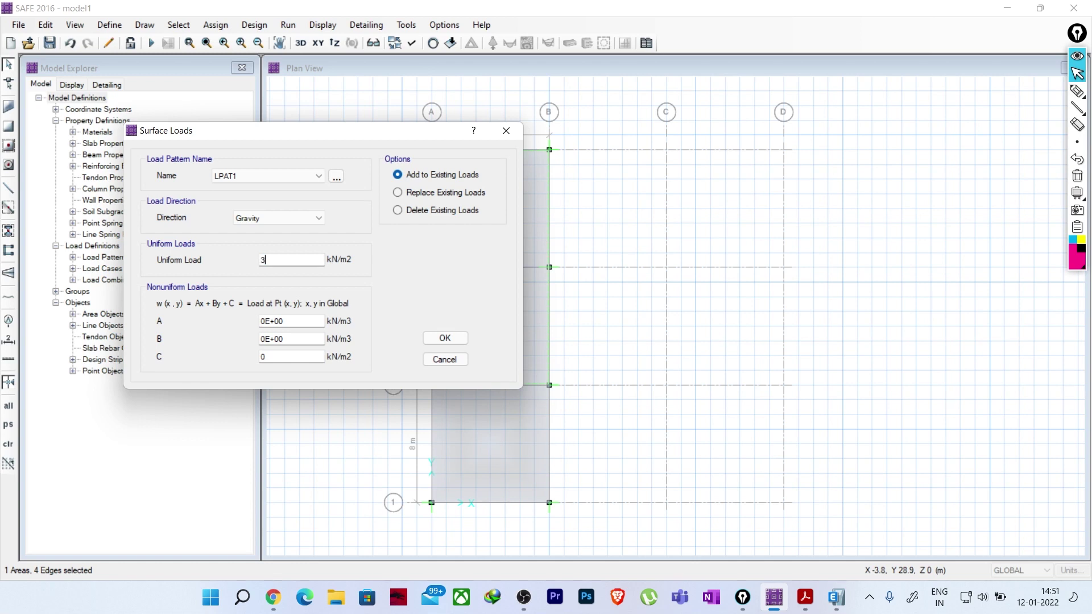
pyautogui.click(400, 193)
pyautogui.moveTo(349, 139); pyautogui.dragTo(239, 97)
pyautogui.click(335, 295)
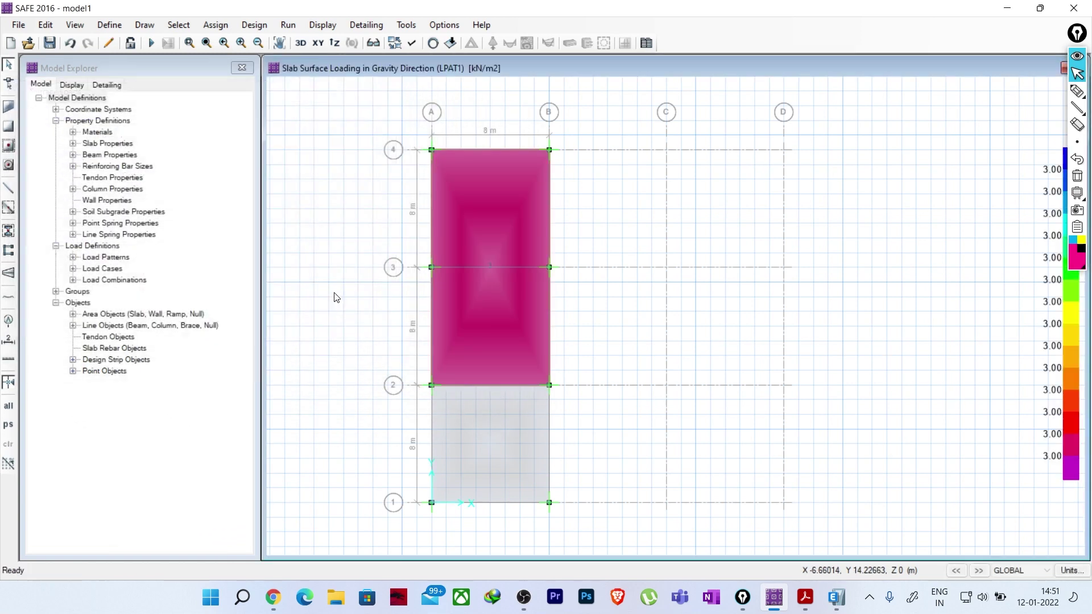
# - Assign a 3 kN/m2 uniform gravity surface load in pattern LPAT2 to the slab between grids 2 and 1
pyautogui.click(493, 433)
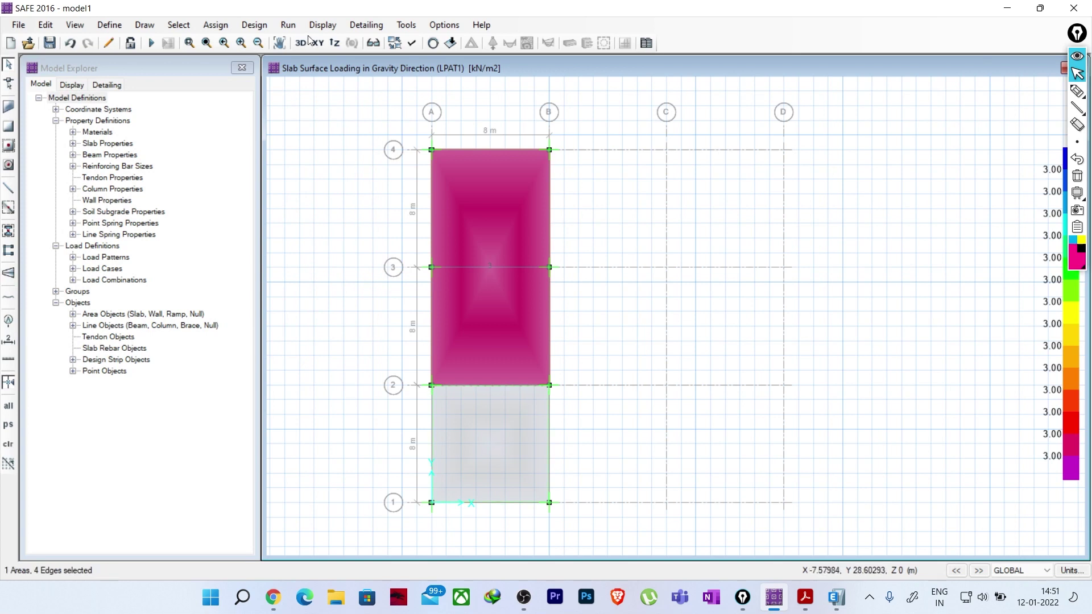
pyautogui.click(216, 25)
pyautogui.moveTo(249, 142)
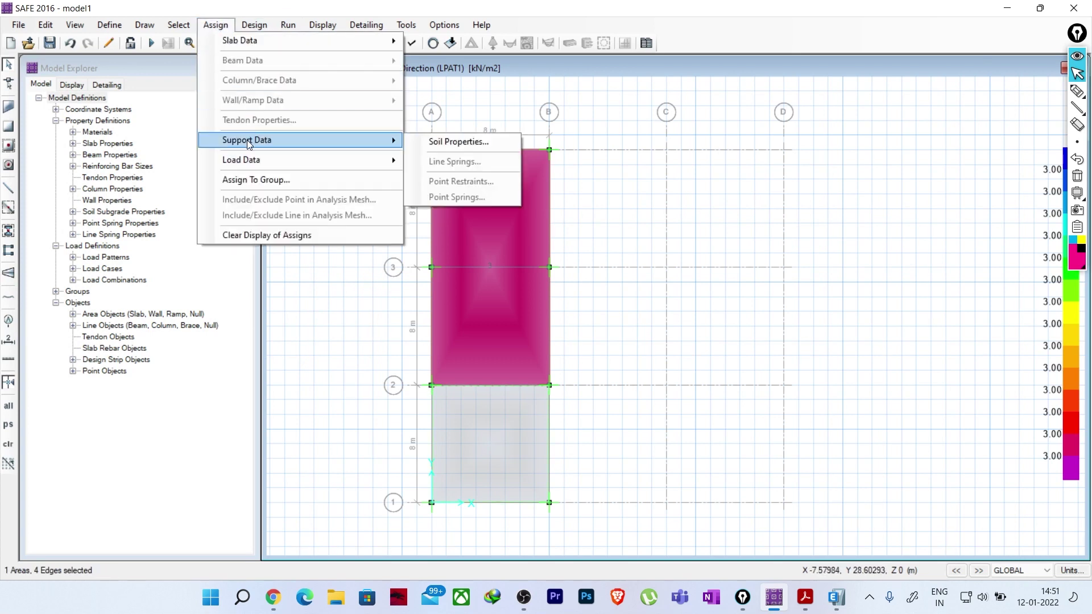
pyautogui.click(433, 163)
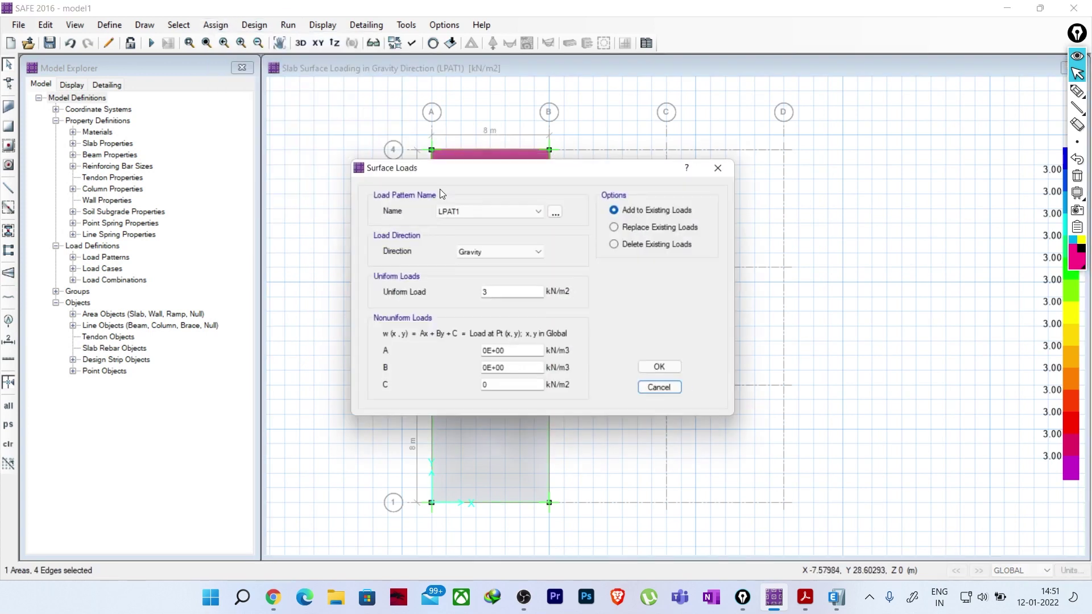
pyautogui.click(475, 211)
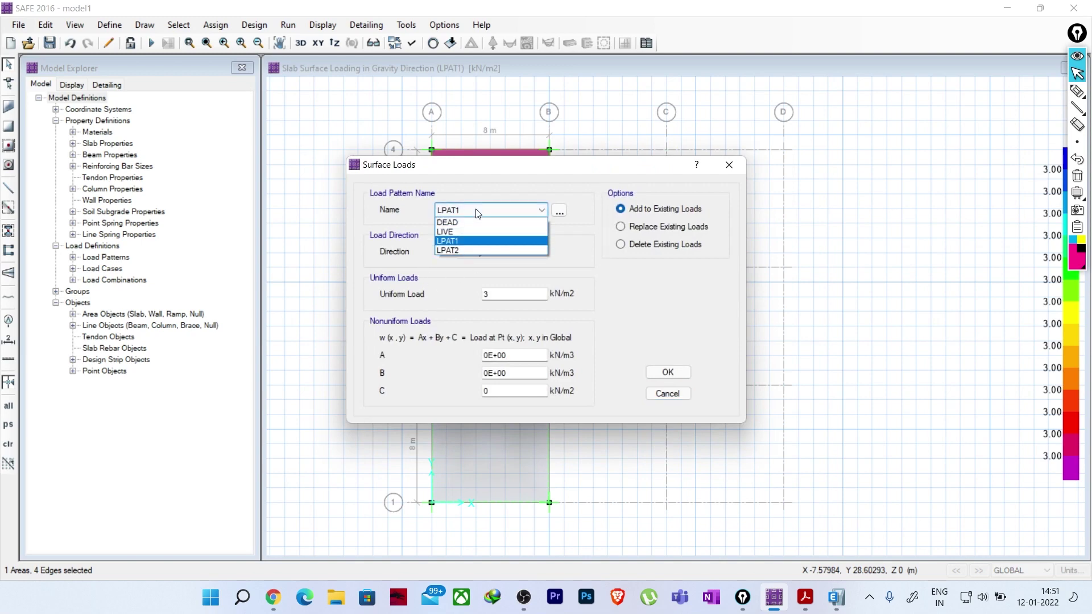
pyautogui.click(452, 253)
pyautogui.click(500, 294)
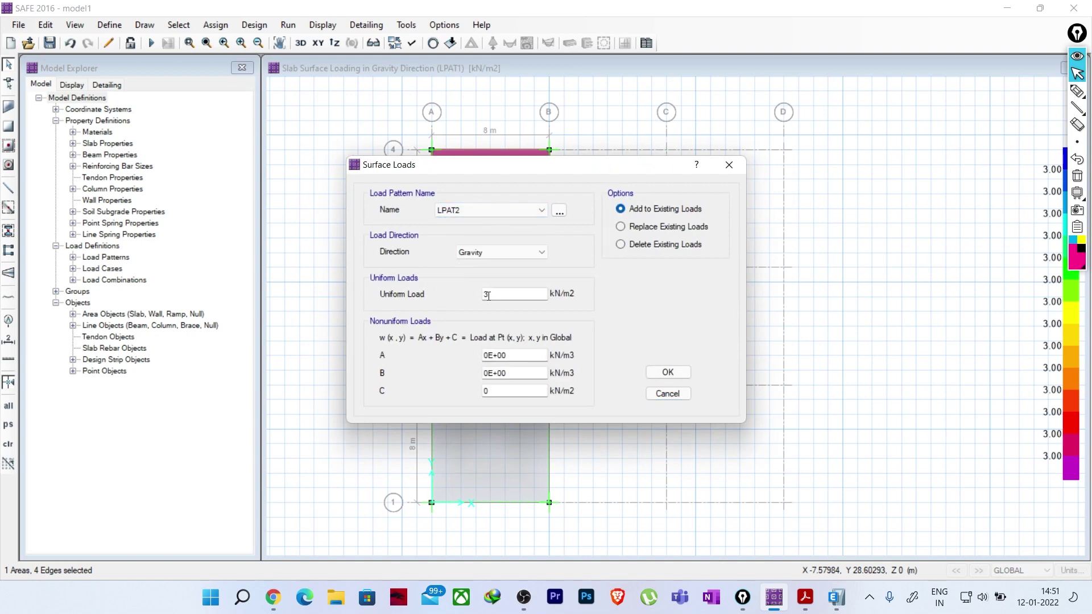
pyautogui.click(670, 374)
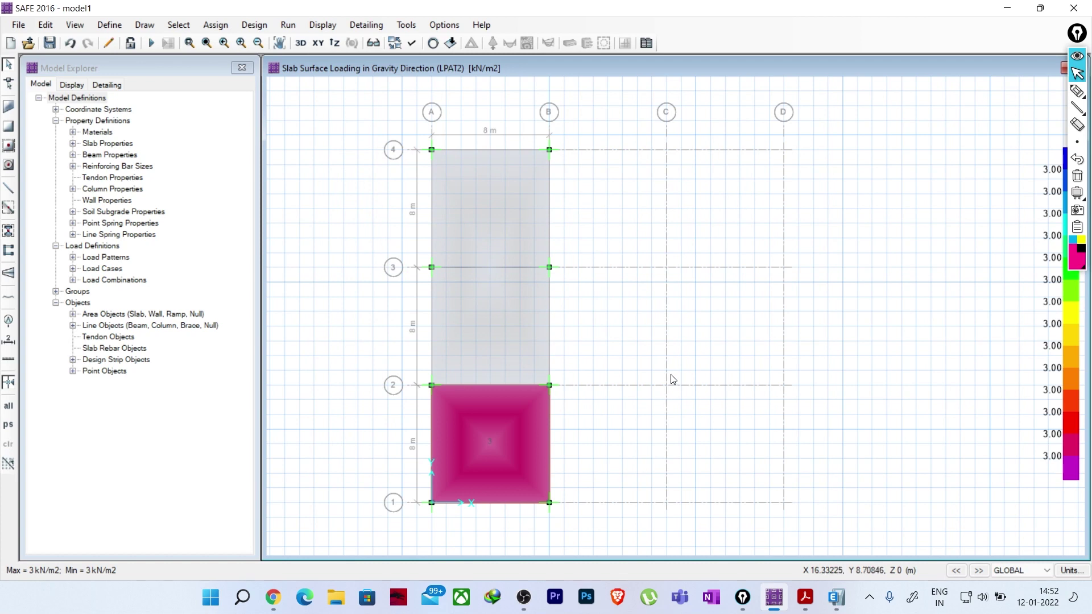
# - Delete the DCONU design load combinations and run the analysis
pyautogui.click(117, 25)
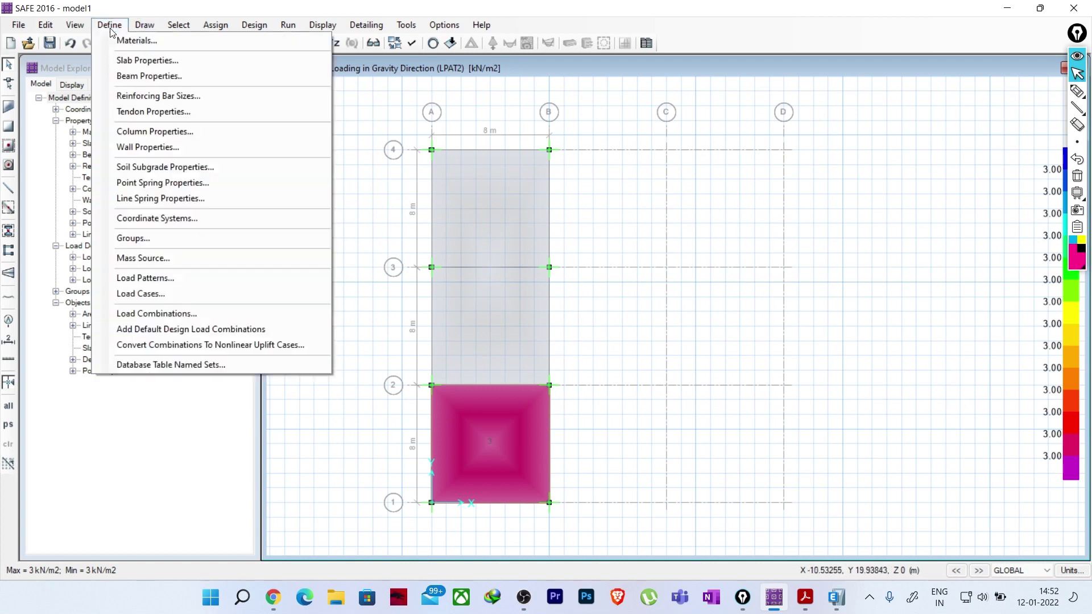
pyautogui.click(165, 313)
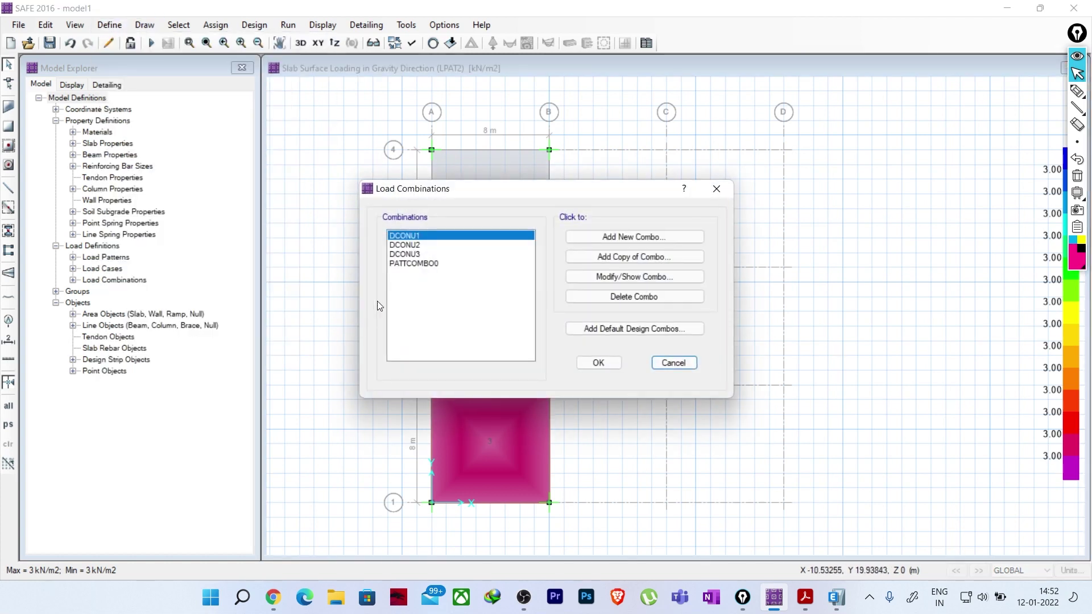
pyautogui.click(572, 296)
pyautogui.click(585, 297)
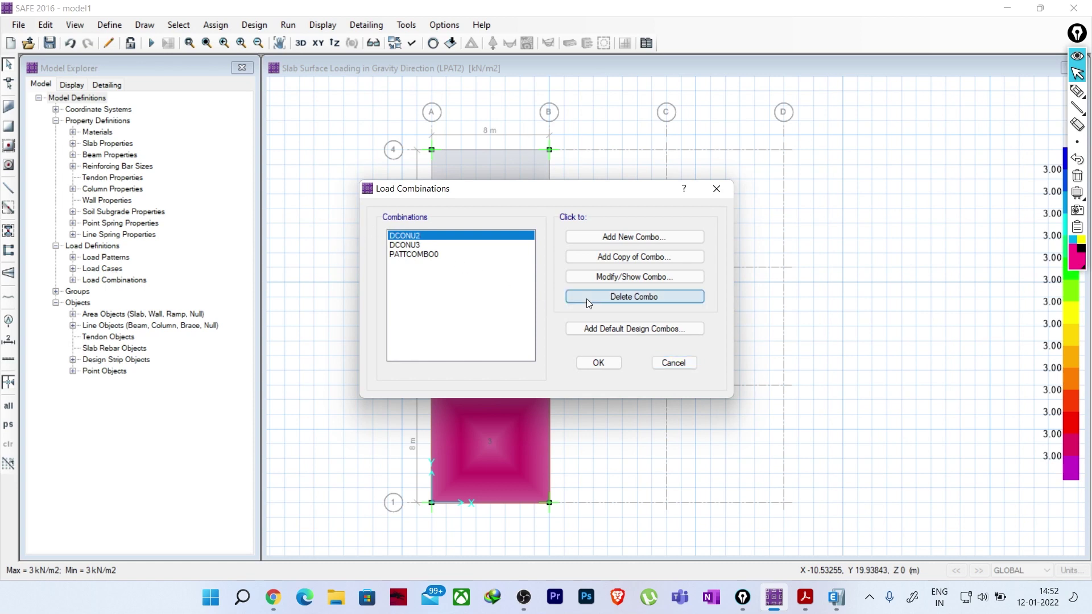
pyautogui.doubleClick(588, 298)
pyautogui.click(598, 362)
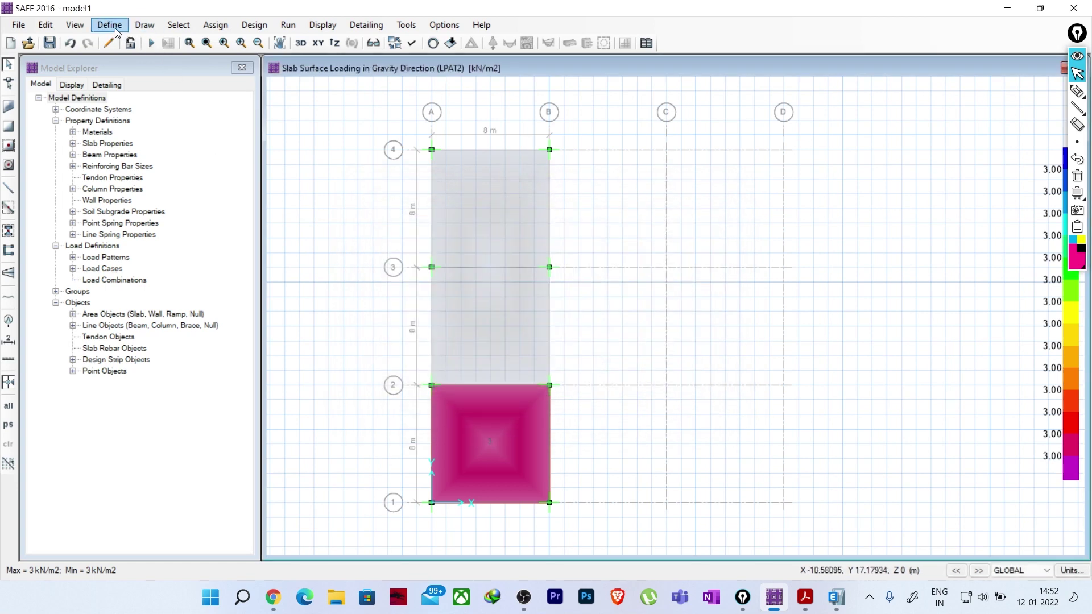
pyautogui.click(152, 43)
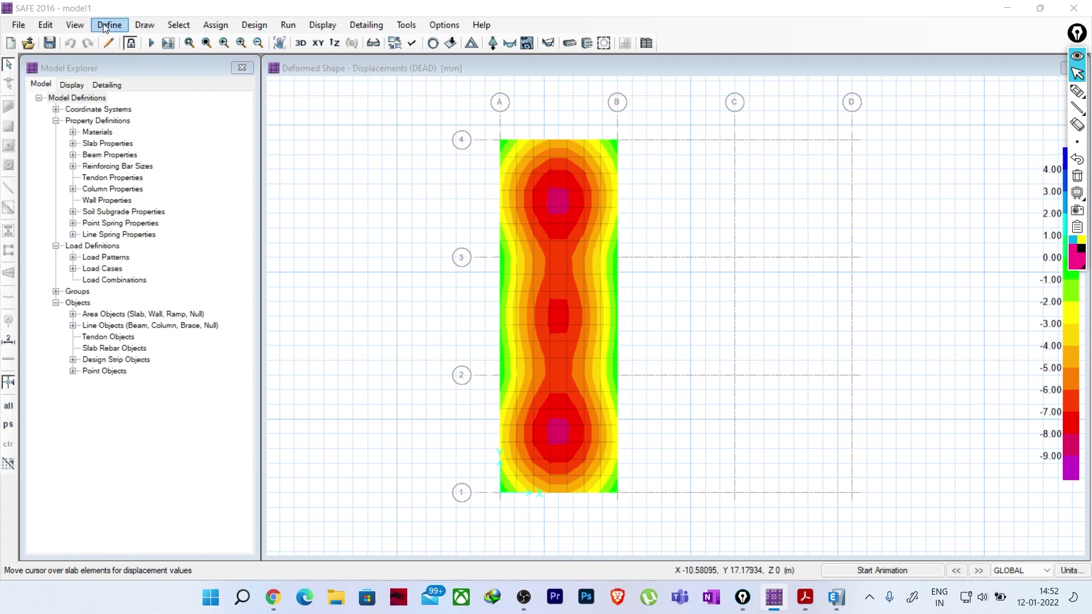
# - Examine the combination type, load names and scale factors of the PATTCOMBO0 load combination
pyautogui.click(109, 25)
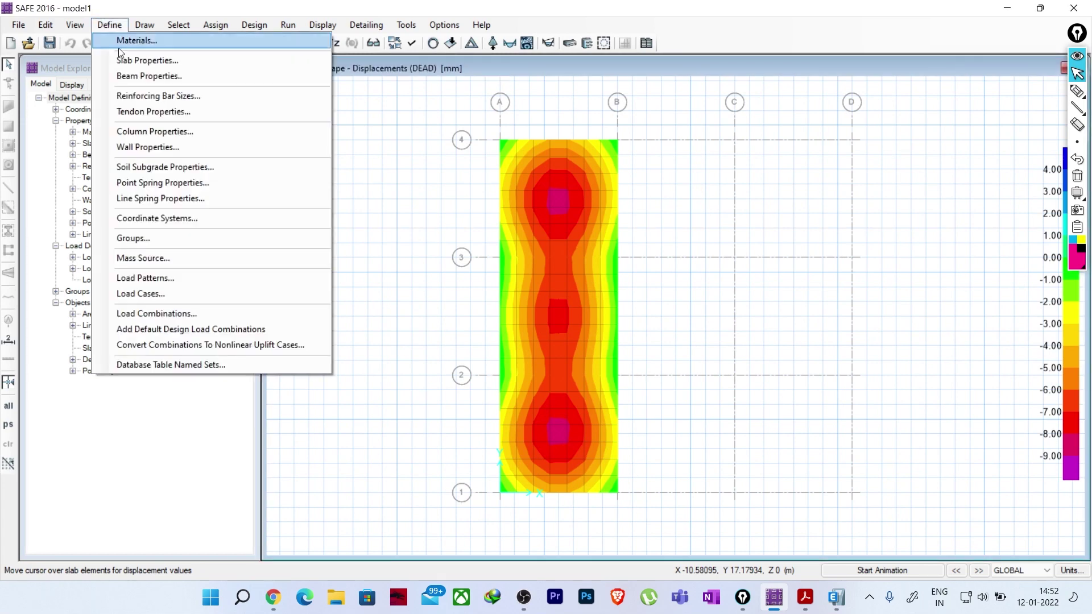
pyautogui.click(193, 312)
pyautogui.moveTo(409, 189); pyautogui.dragTo(137, 140)
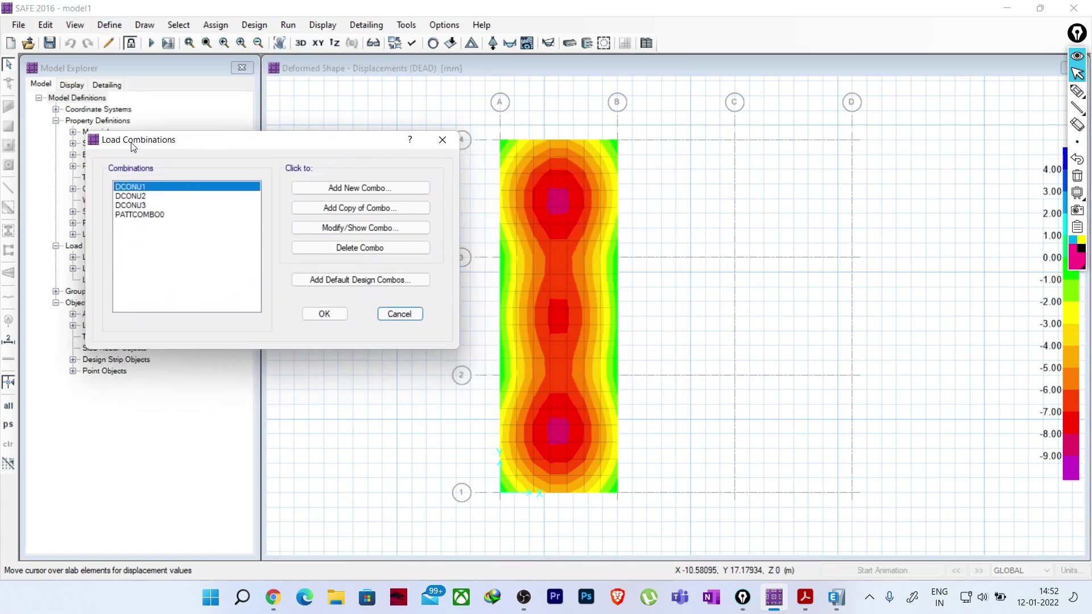
pyautogui.click(140, 216)
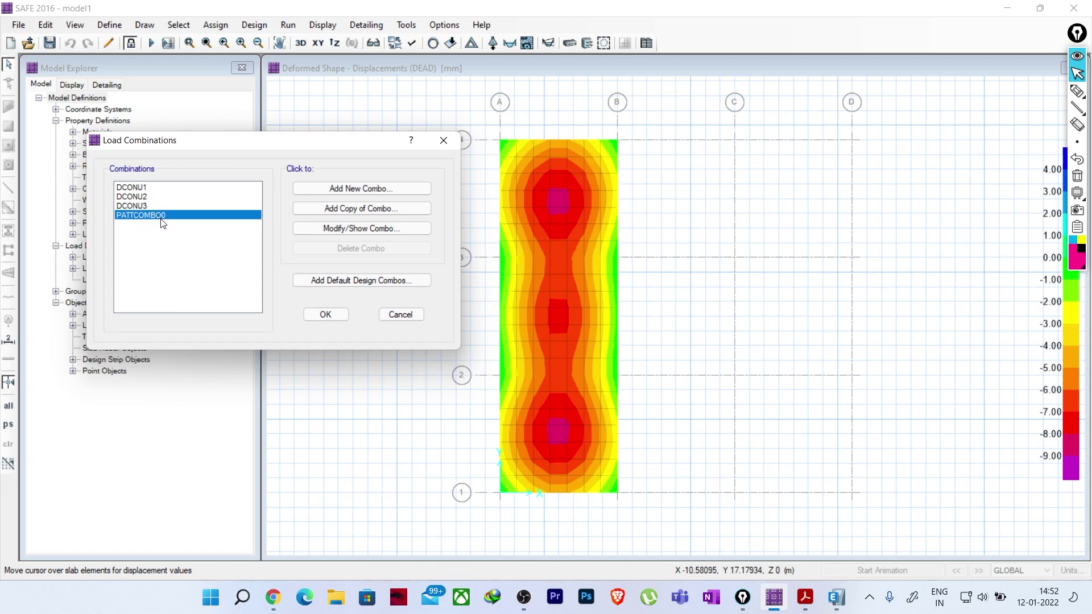
pyautogui.click(329, 229)
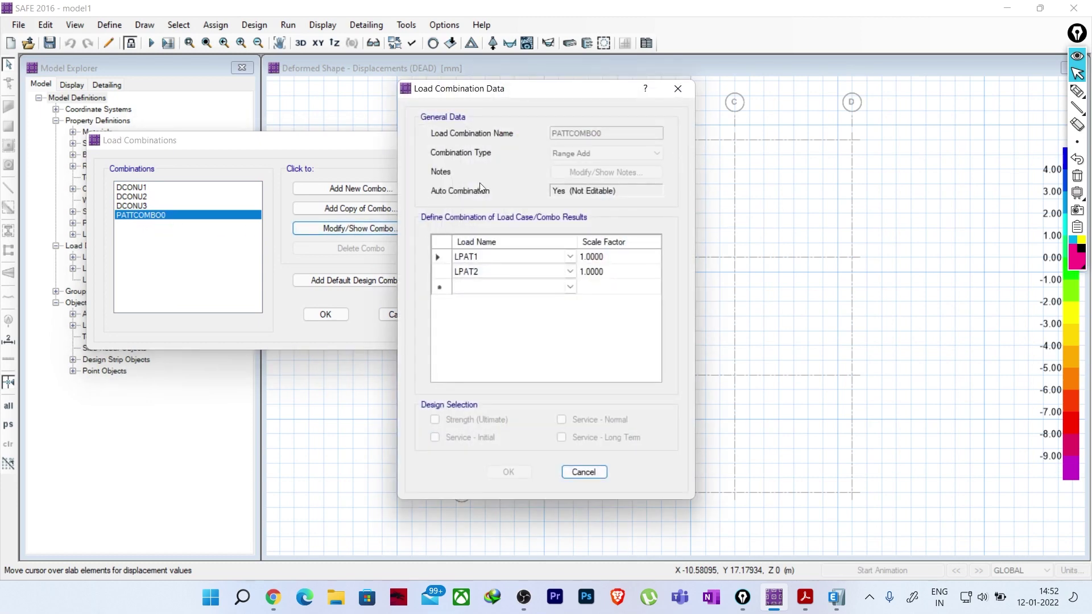
pyautogui.moveTo(474, 98); pyautogui.dragTo(178, 104)
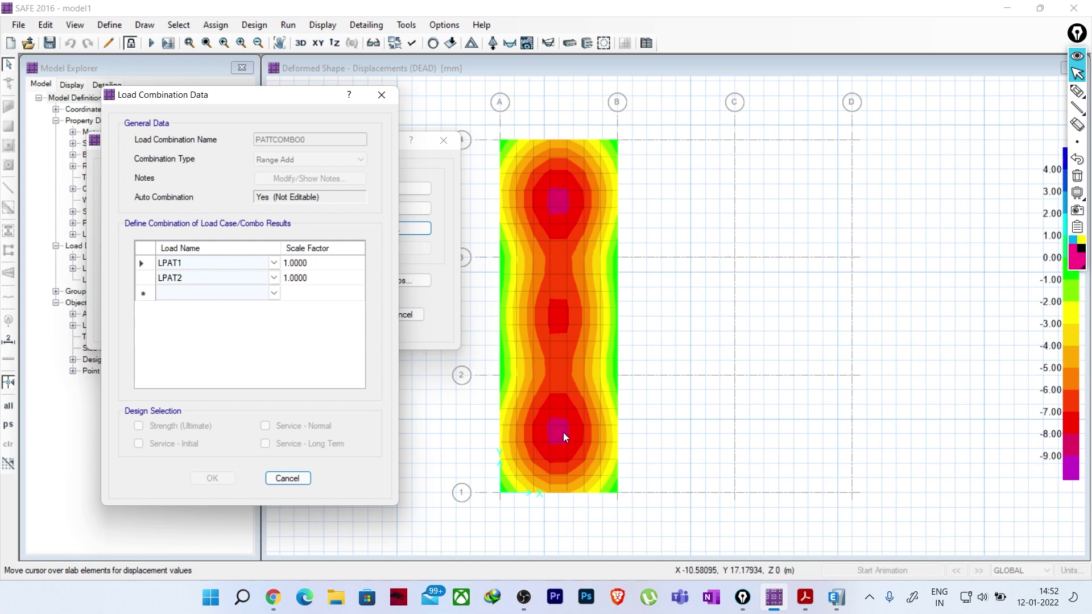
pyautogui.click(293, 479)
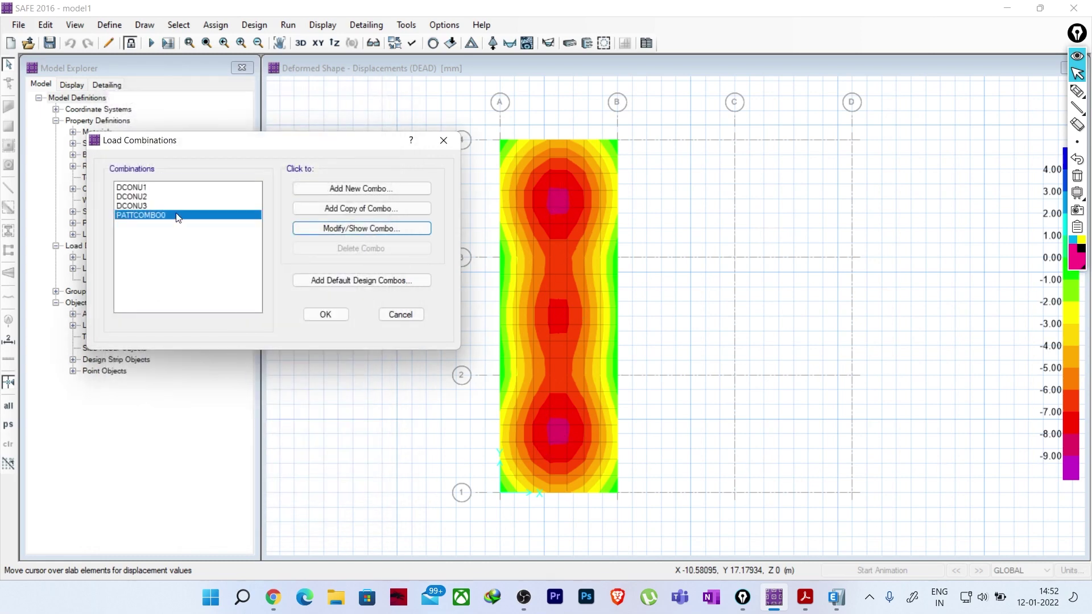
# - Examine the load names and scale factors of the DCONU3 load combination
pyautogui.click(136, 205)
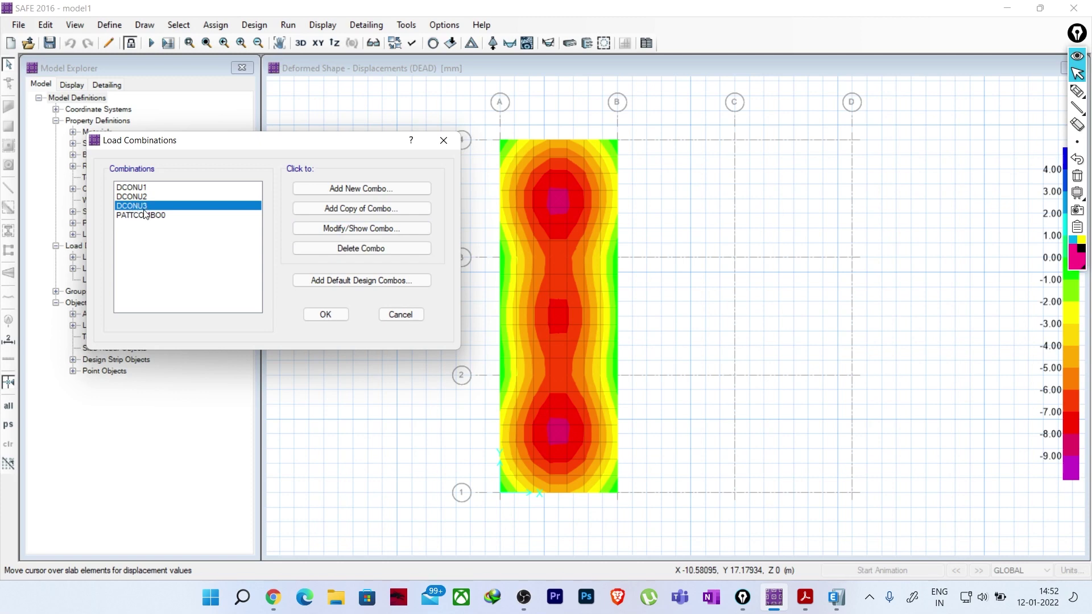
pyautogui.click(334, 230)
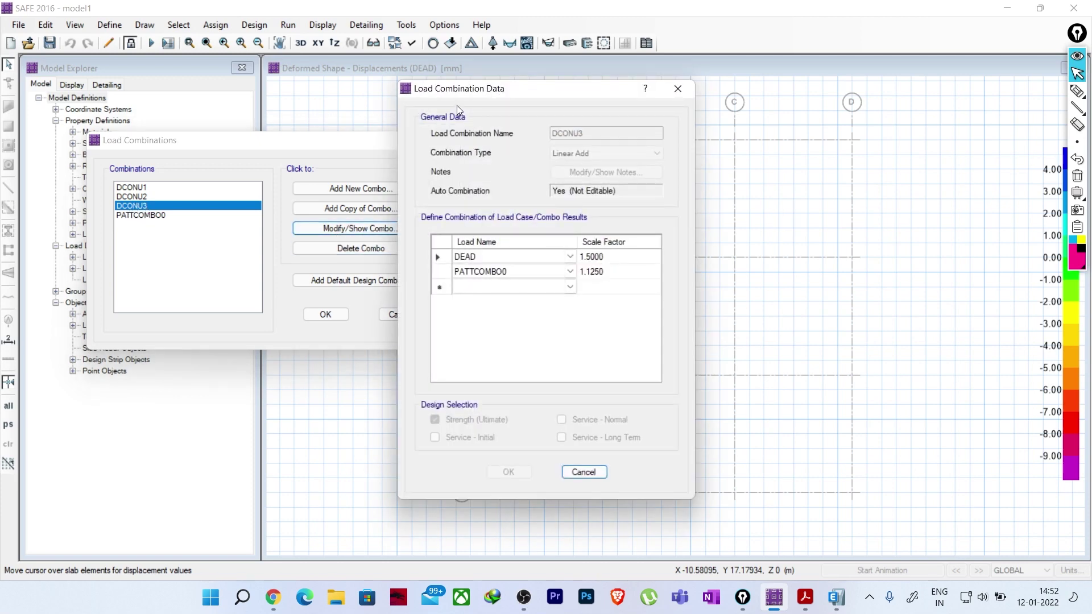
pyautogui.moveTo(454, 89); pyautogui.dragTo(153, 258)
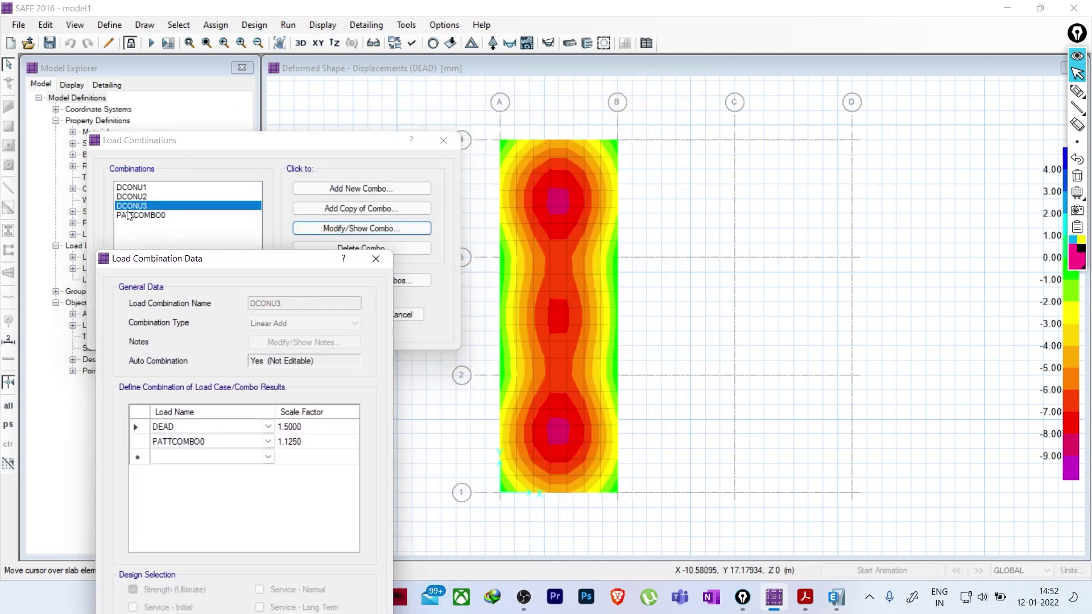
pyautogui.moveTo(181, 261); pyautogui.dragTo(121, 126)
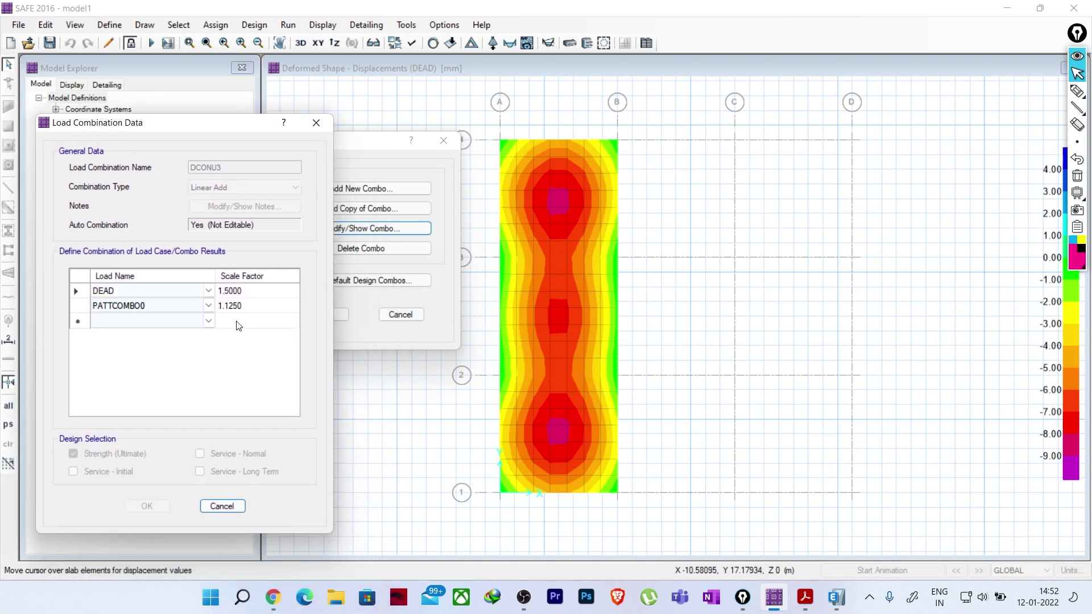
# - Check the PATTCOMBO0 entry in the DCONU3 combination, close its data and return to the list of load combinations
pyautogui.click(136, 307)
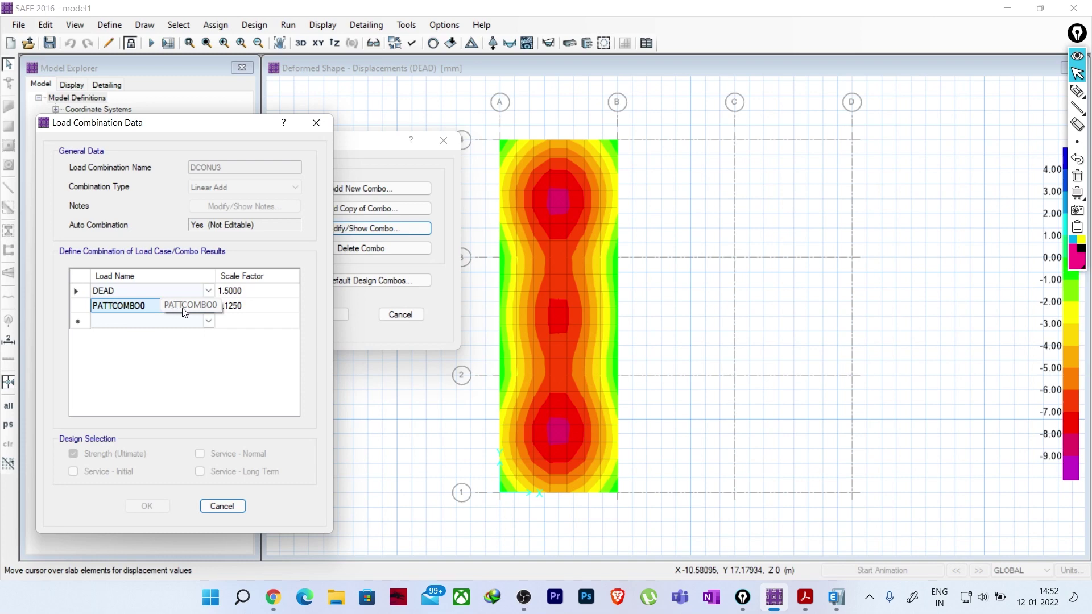
pyautogui.click(316, 123)
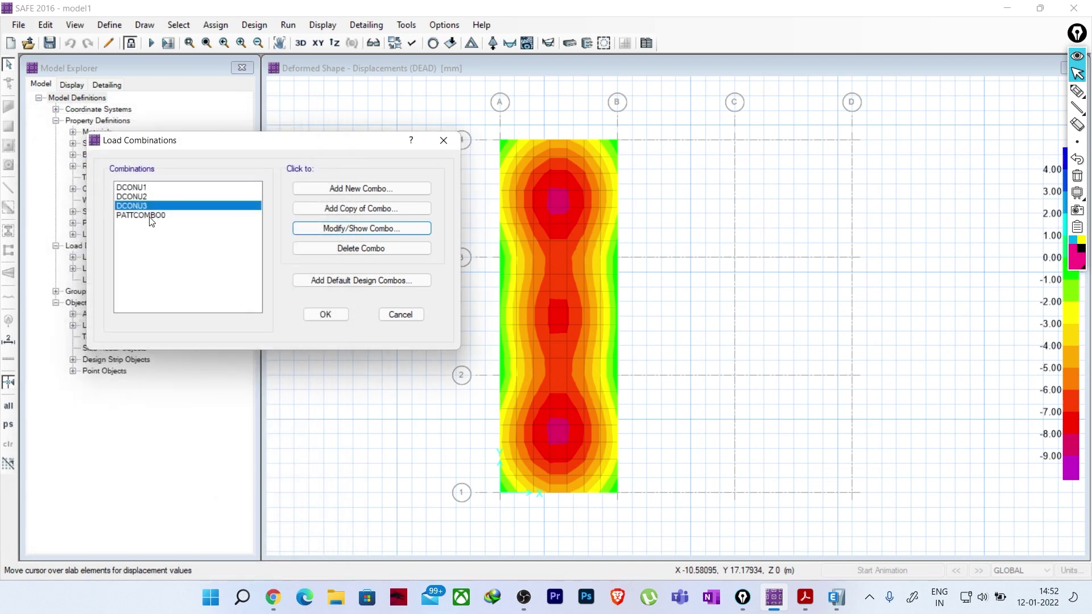
pyautogui.click(309, 233)
# - Show the slab's M22 resultant force contours for combination DCONU3 Max and probe the midspan moments in the two end panels
pyautogui.moveTo(453, 92); pyautogui.dragTo(119, 101)
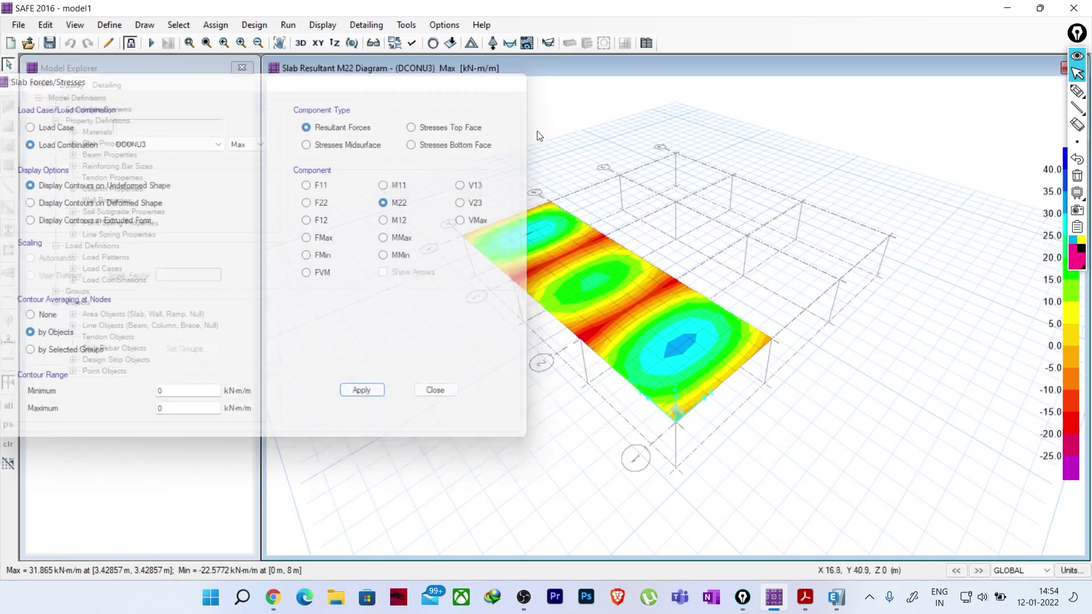
pyautogui.click(434, 388)
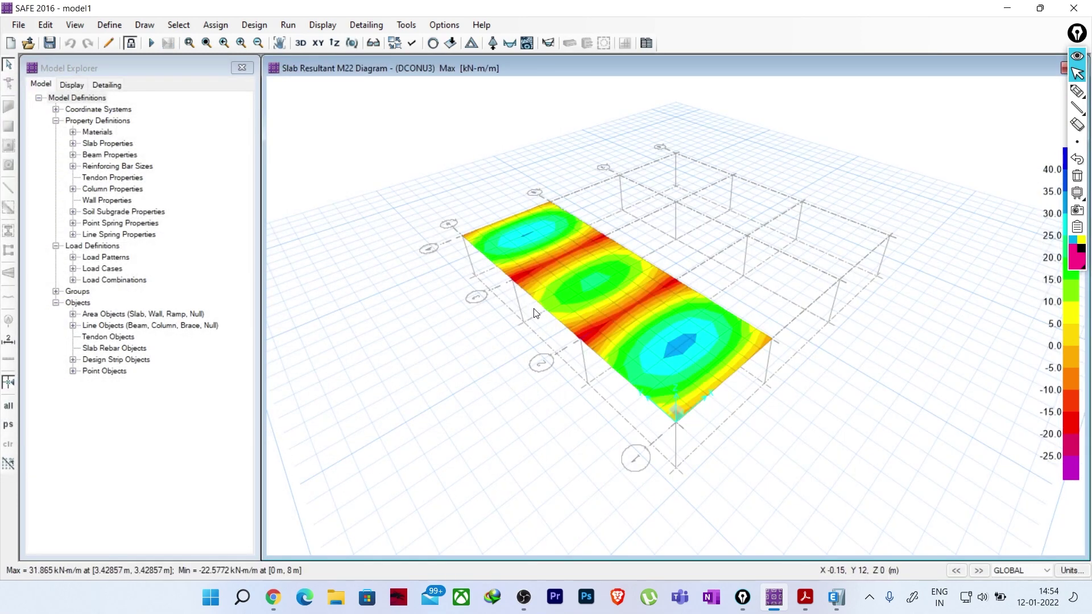
pyautogui.scroll(2, 585, 322)
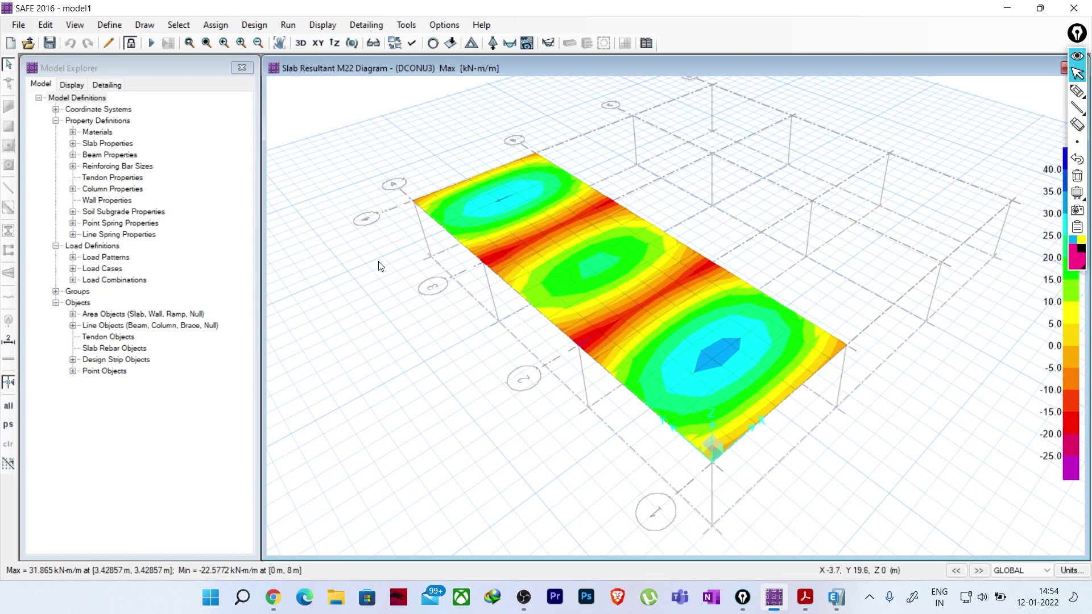
pyautogui.moveTo(700, 355)
pyautogui.moveTo(511, 213)
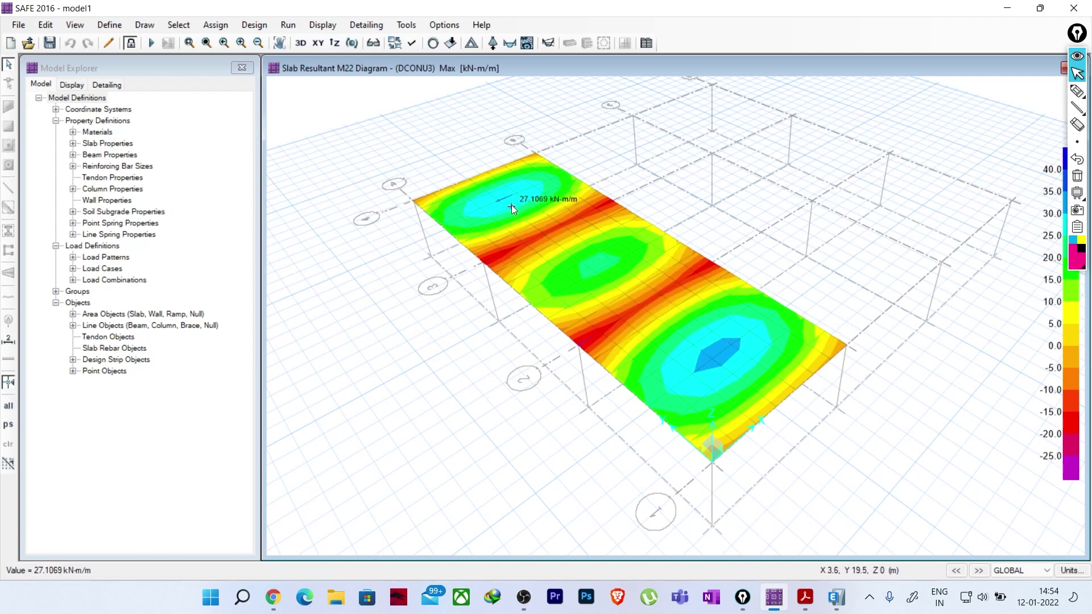